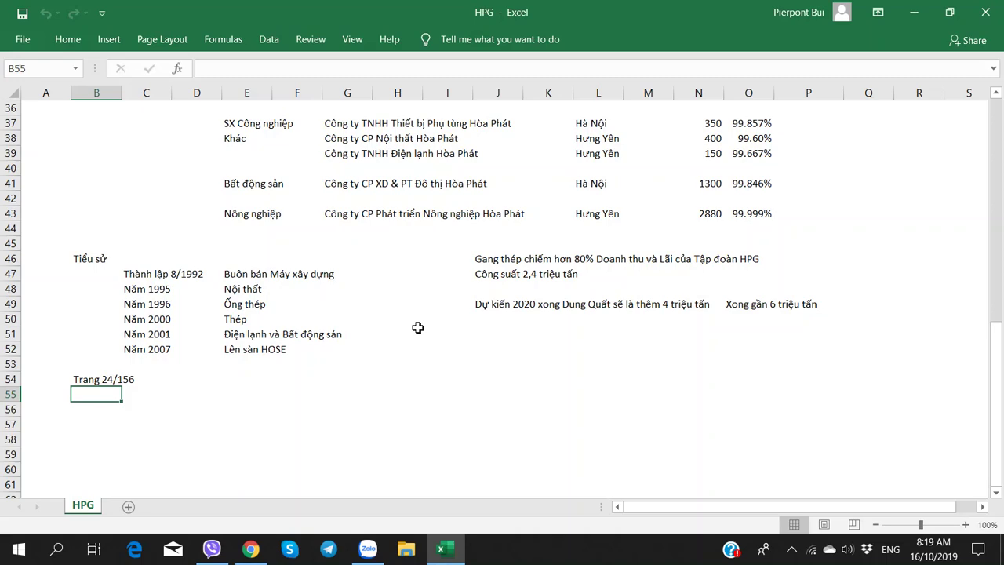
Review the top of the HPG sheet, then check HPG's quarterly financial results on the CafeF page in Chrome
{"action": "scroll", "coordinate": [418, 328], "scroll_direction": "up", "scroll_amount": 12}
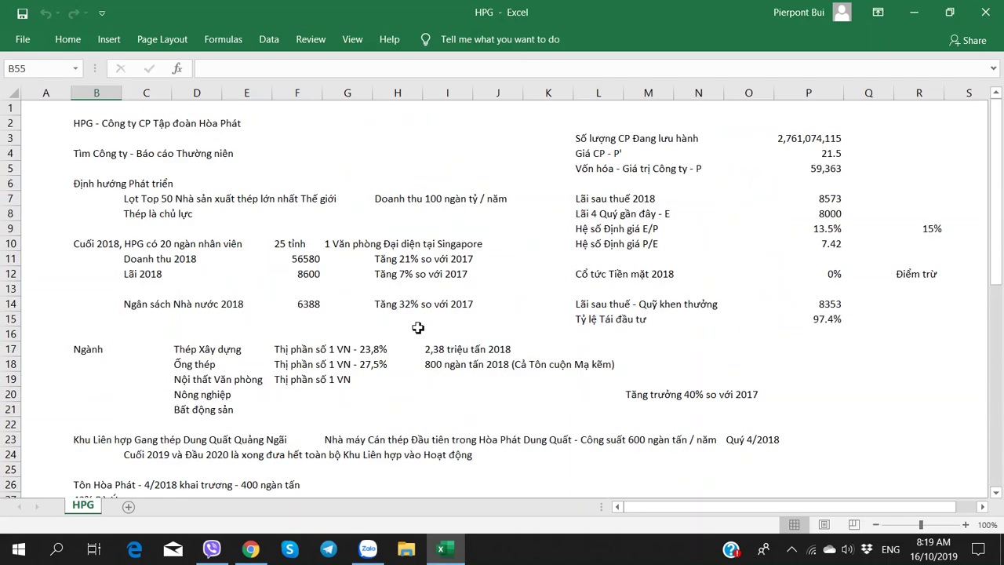
{"action": "left_click", "coordinate": [251, 549]}
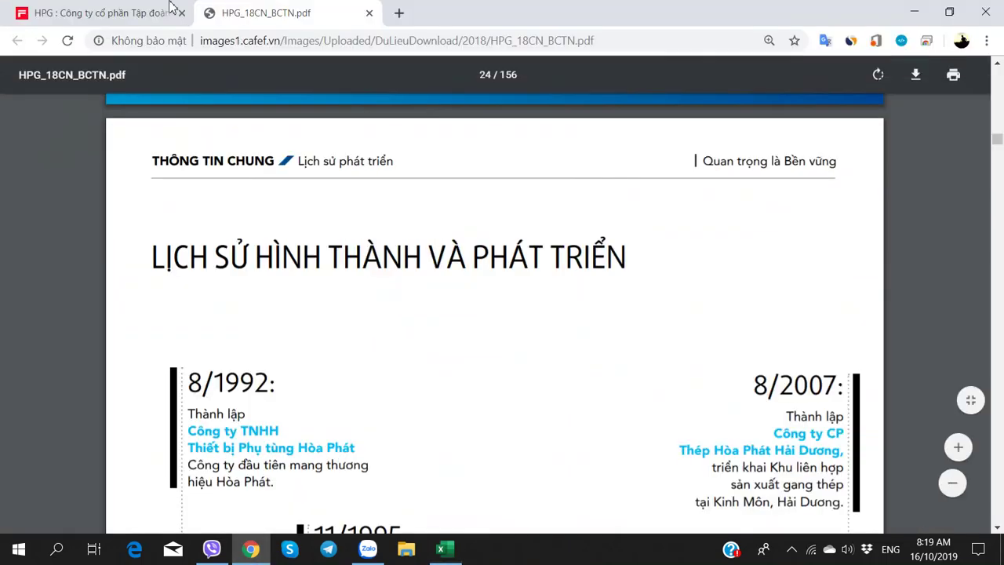
{"action": "key", "text": "ctrl+Tab"}
{"action": "left_click", "coordinate": [329, 6]}
{"action": "left_click", "coordinate": [165, 10]}
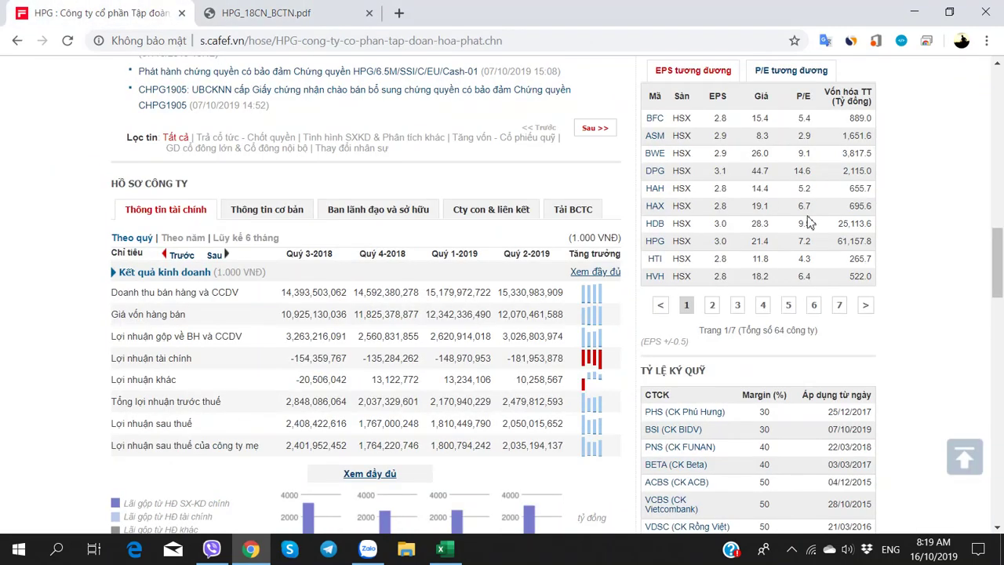
{"action": "left_click", "coordinate": [440, 549]}
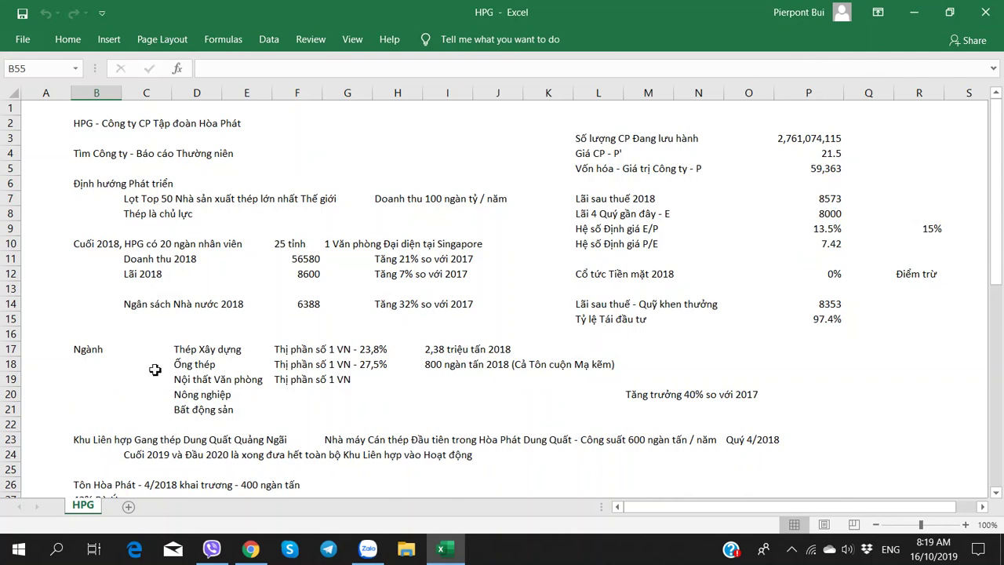
{"action": "left_click", "coordinate": [11, 341]}
{"action": "right_click", "coordinate": [11, 335]}
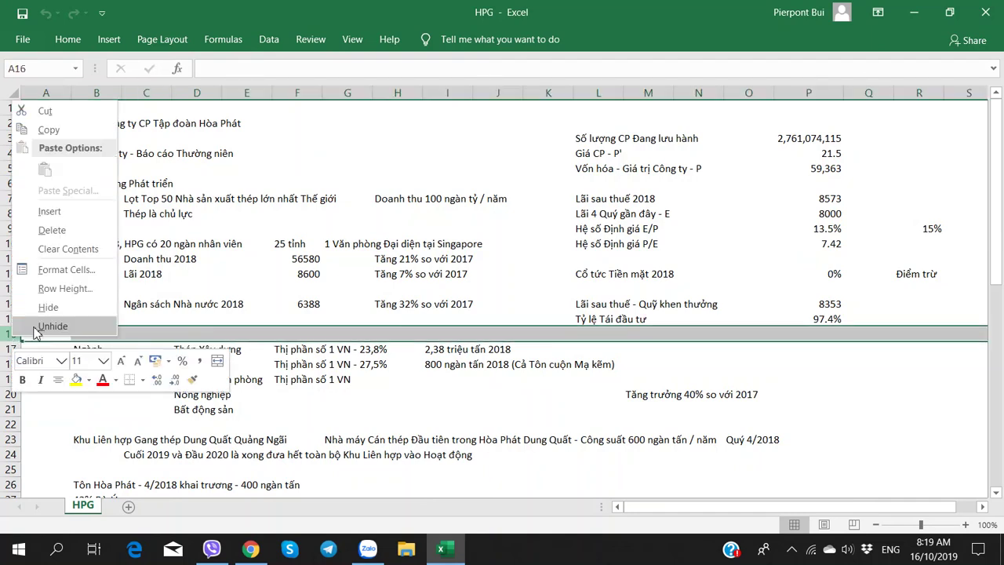
{"action": "left_click", "coordinate": [82, 219]}
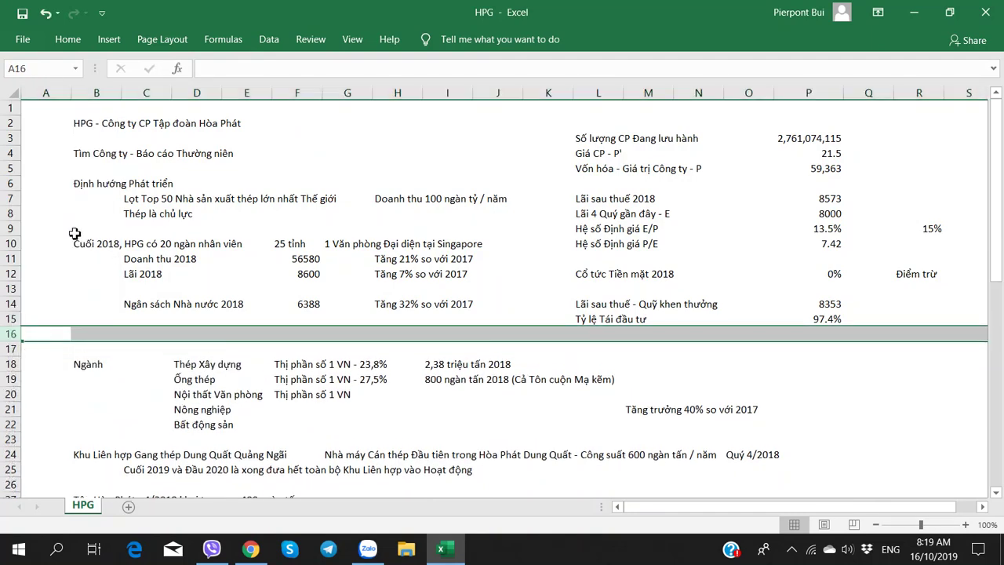
{"action": "key", "text": "F4"}
{"action": "left_click", "coordinate": [676, 429]}
{"action": "left_click", "coordinate": [605, 334]}
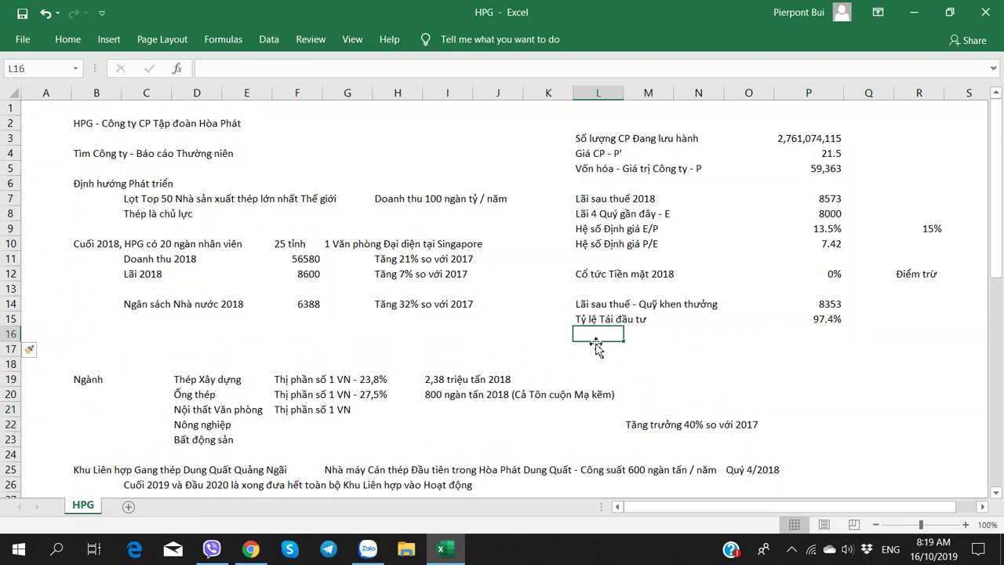
{"action": "left_click", "coordinate": [583, 349]}
{"action": "key", "text": "alt+Tab"}
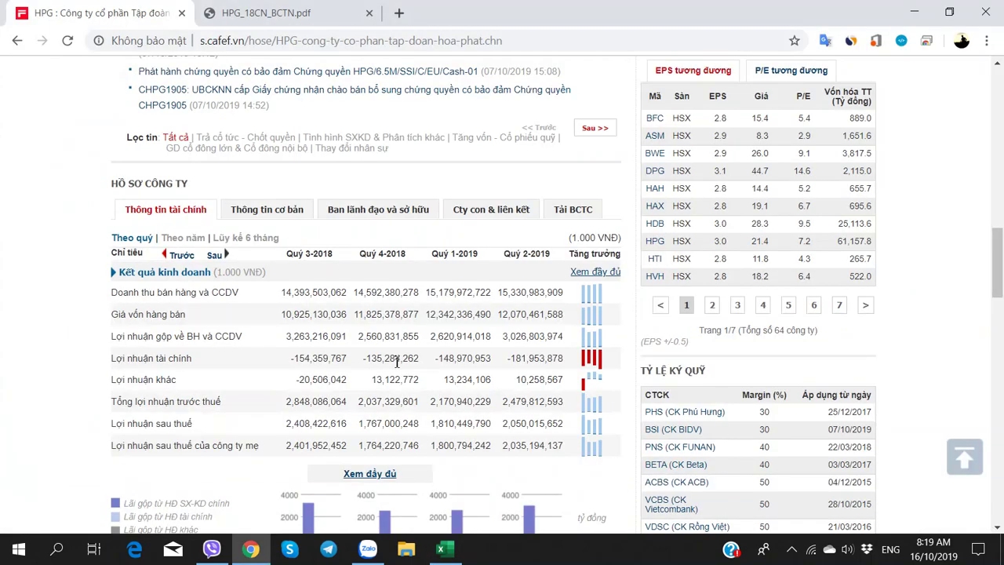
{"action": "key", "text": "alt+Tab"}
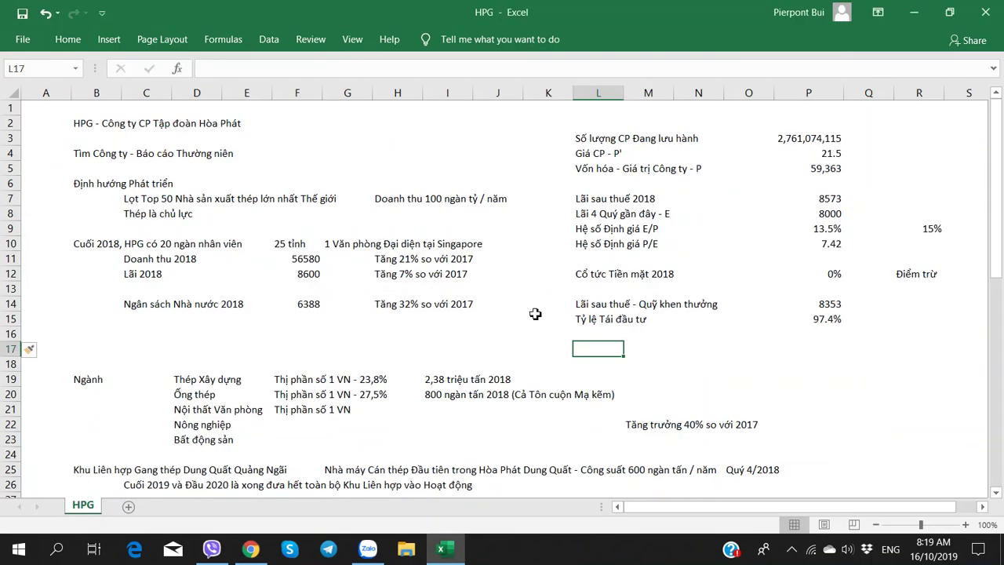
{"action": "left_click", "coordinate": [607, 228]}
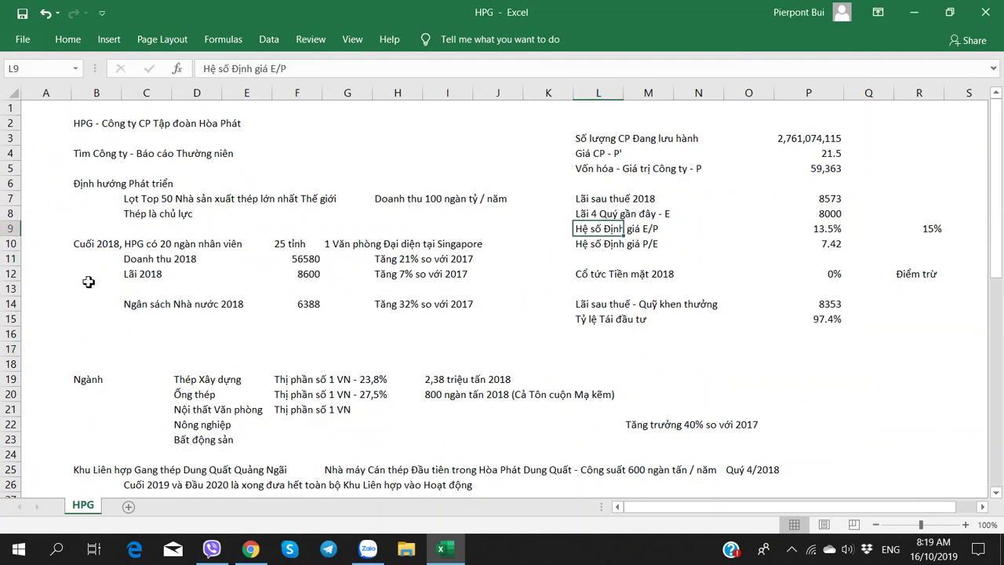
{"action": "key", "text": "ctrl+z"}
Insert two blank rows above the "Hệ số Định giá E/P" row
{"action": "left_click", "coordinate": [604, 230]}
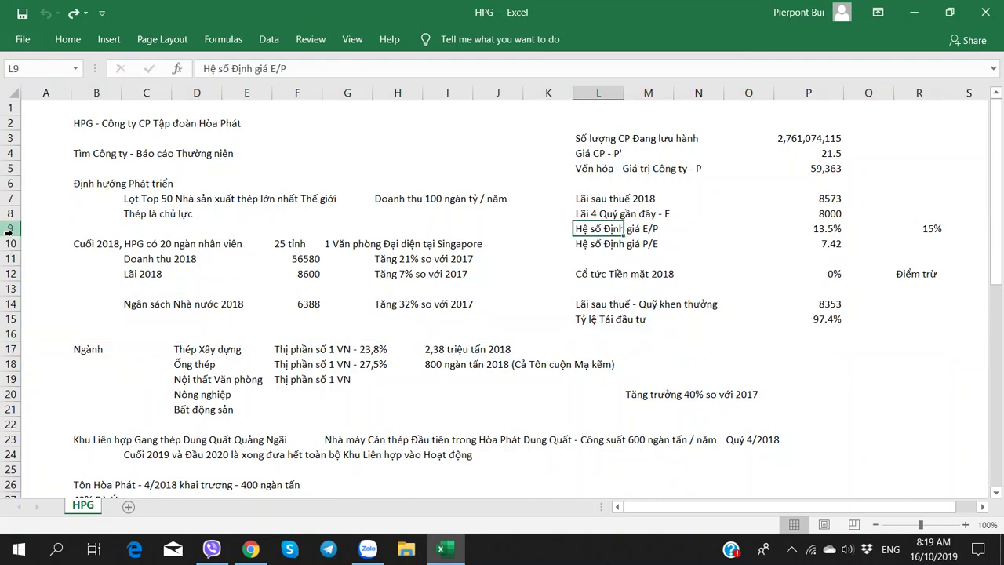
{"action": "key", "text": "ctrl+shift+Right"}
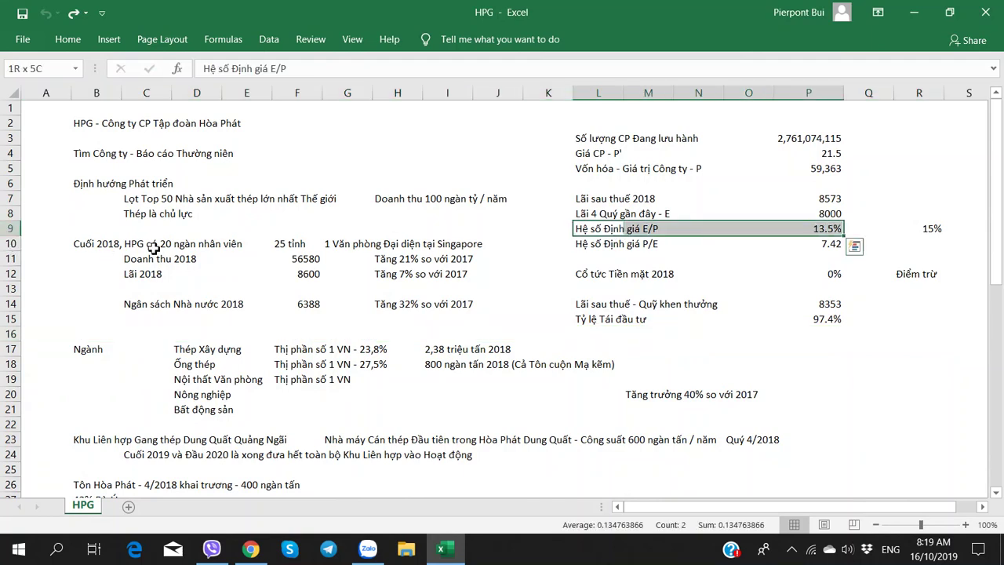
{"action": "left_click", "coordinate": [10, 228]}
{"action": "right_click", "coordinate": [10, 229]}
{"action": "left_click", "coordinate": [48, 343]}
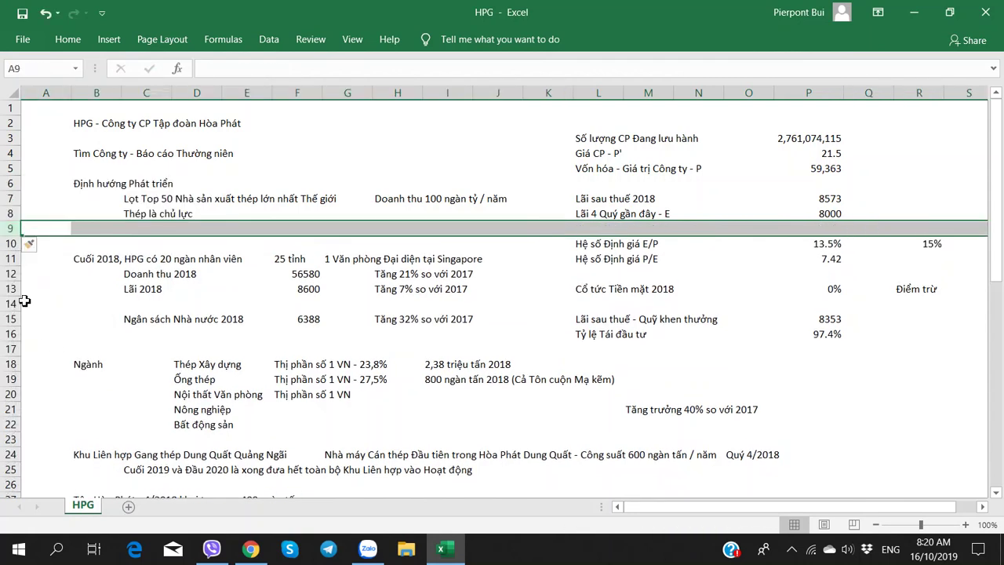
{"action": "left_click", "coordinate": [9, 243]}
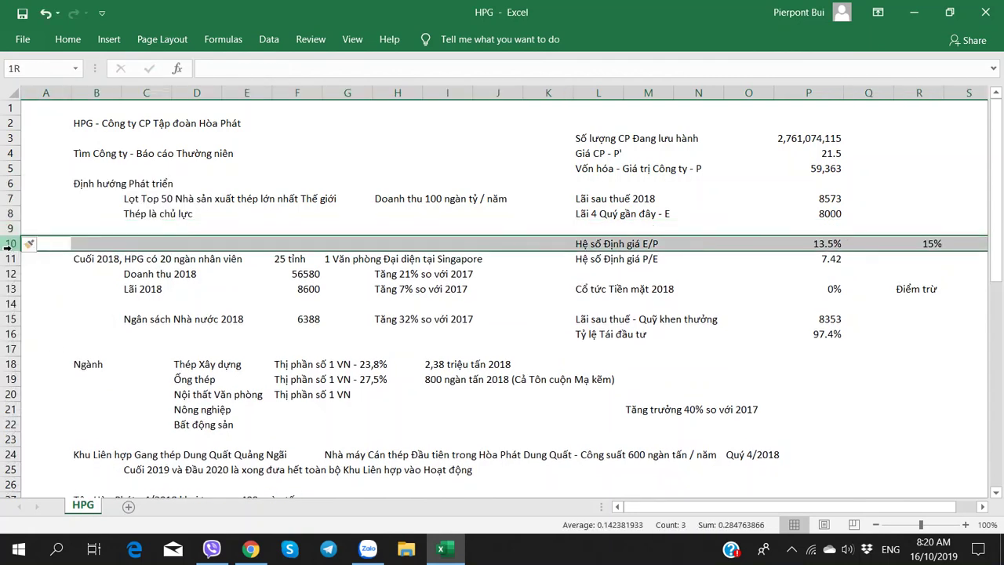
{"action": "right_click", "coordinate": [10, 245]}
{"action": "left_click", "coordinate": [41, 358]}
{"action": "left_click", "coordinate": [345, 349]}
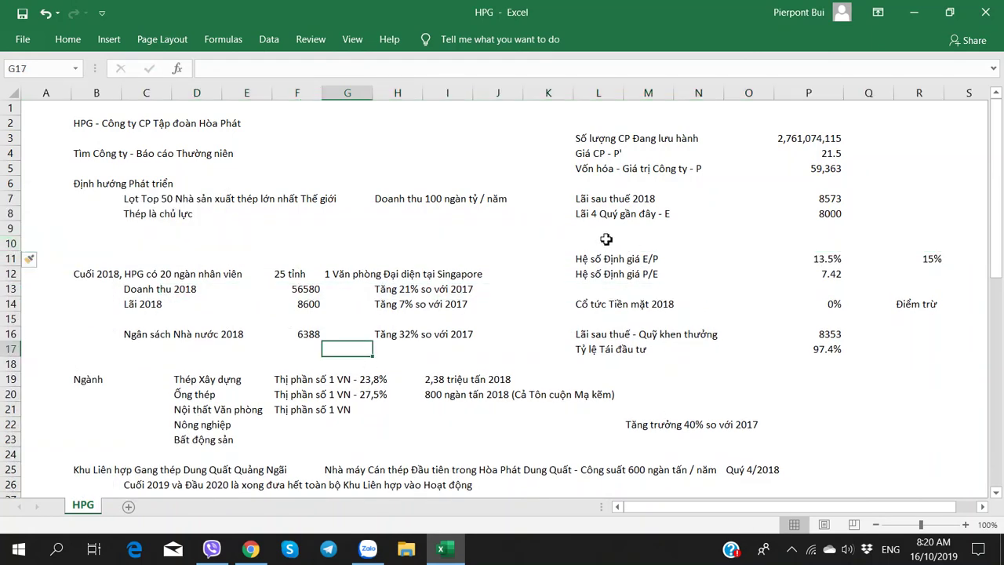
Move the "Cuối 2018, HPG có 20 ngàn nhân viên" block B12:I16 up one row to start at B11
{"action": "left_click", "coordinate": [94, 273]}
{"action": "left_click", "coordinate": [432, 334], "text": "shift"}
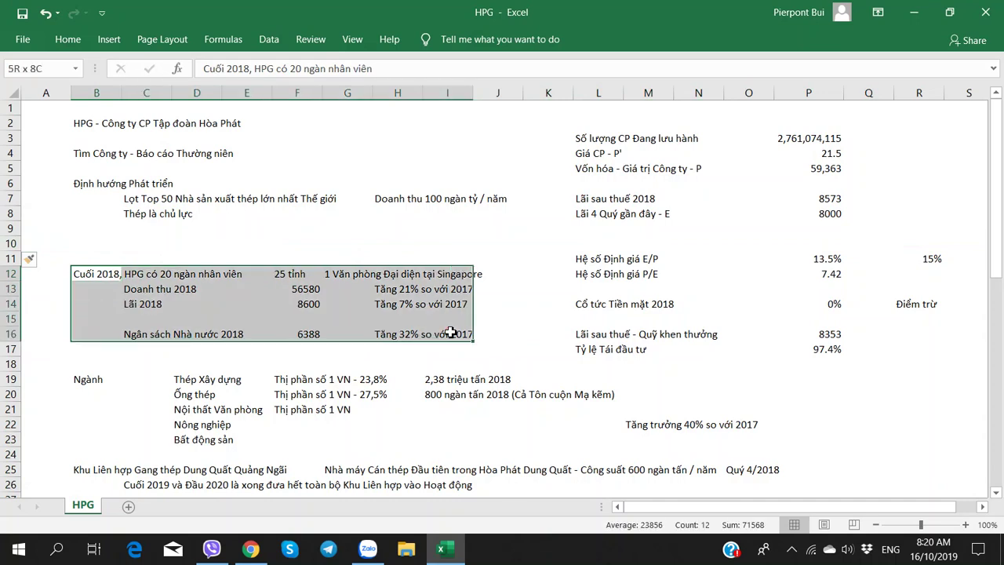
{"action": "key", "text": "ctrl+x"}
{"action": "key", "text": "Up"}
{"action": "key", "text": "ctrl+v"}
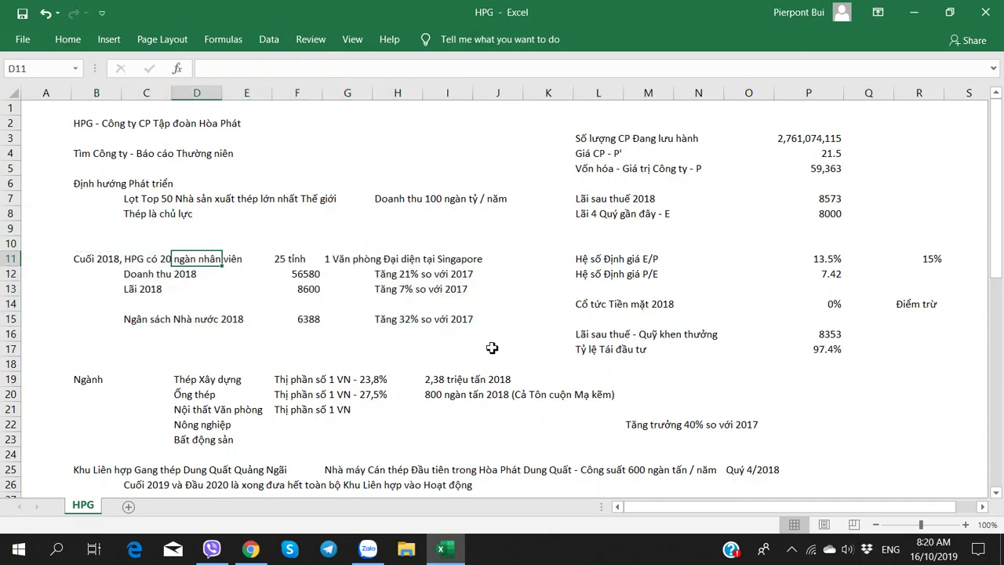
Move the "Ngành" block B19:N23 up one row to start at B18
{"action": "left_click", "coordinate": [94, 379]}
{"action": "left_click", "coordinate": [535, 428], "text": "shift"}
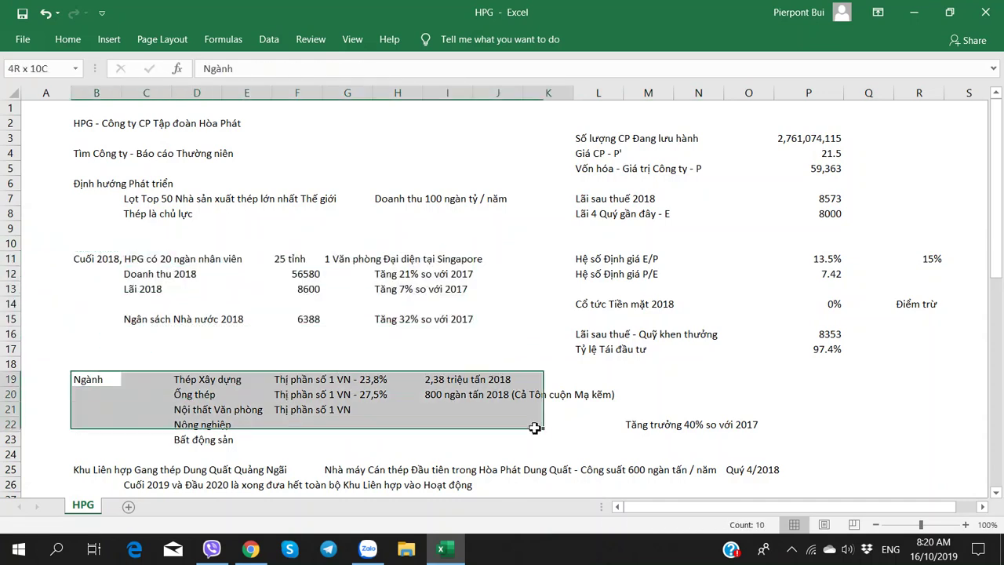
{"action": "key", "text": "shift+Down"}
{"action": "key", "text": "shift+Right"}
{"action": "key", "text": "shift+Right"}
{"action": "key", "text": "shift+Right"}
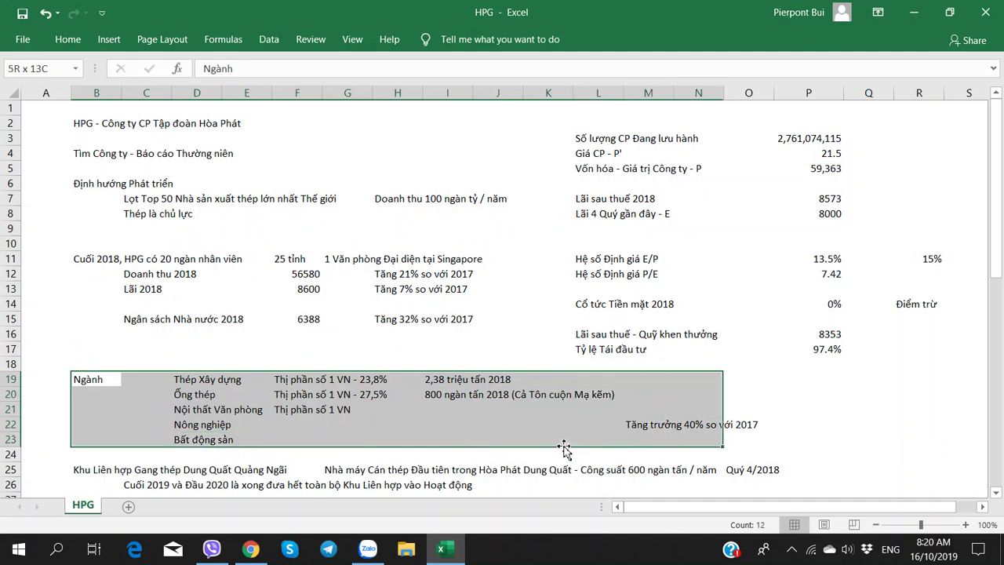
{"action": "key", "text": "ctrl+x"}
{"action": "key", "text": "Up"}
{"action": "key", "text": "Return"}
{"action": "key", "text": "Right"}
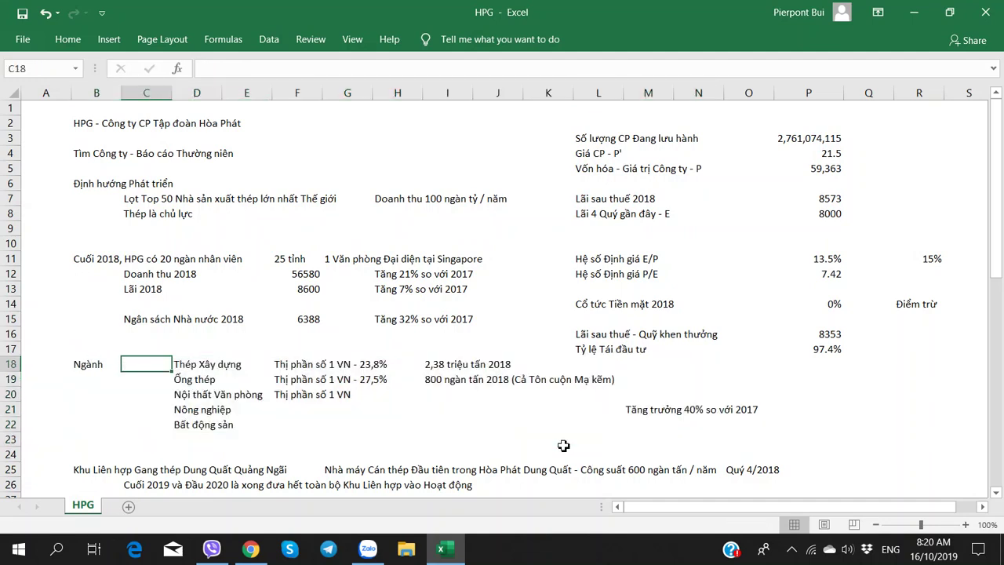
Enter the label "Lãi 4 Quý trước - E'" in L9
{"action": "left_click", "coordinate": [601, 228]}
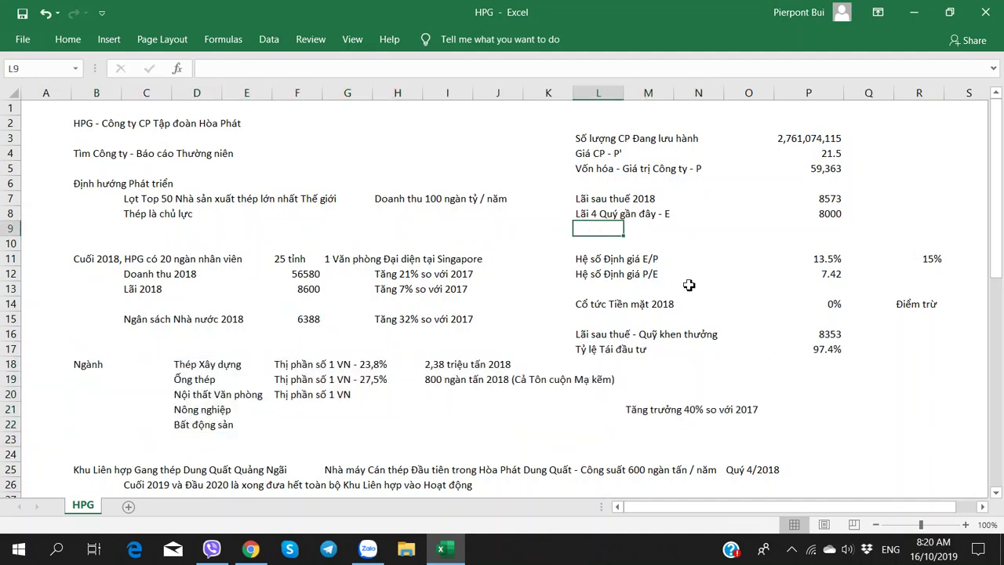
{"action": "type", "text": "Lãi 4 Quý trước - E"}
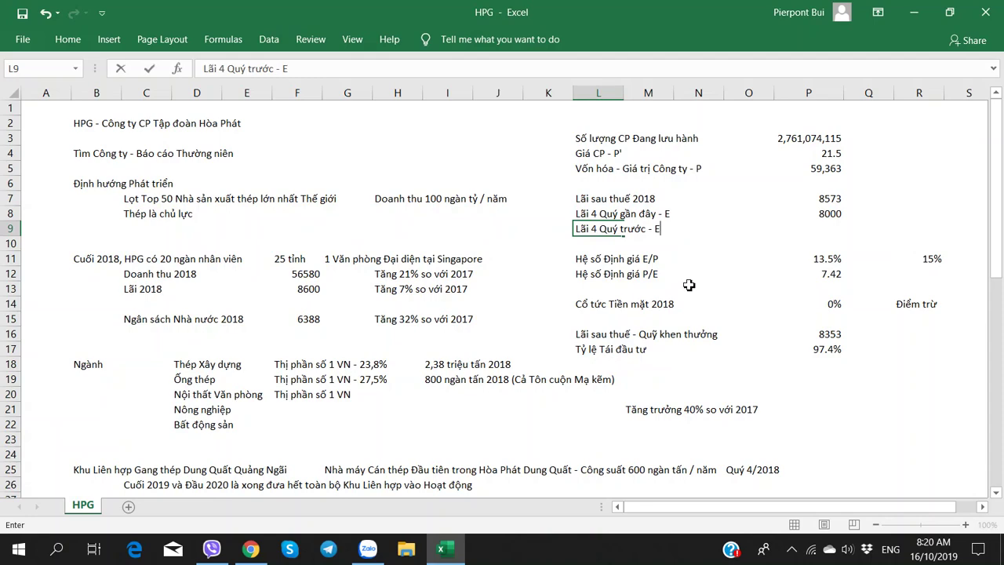
{"action": "type", "text": "'"}
{"action": "key", "text": "Right"}
{"action": "key", "text": "Right"}
{"action": "key", "text": "Right"}
{"action": "key", "text": "Right"}
Switch to Chrome and page HPG's quarterly results on CafeF back to Quý 3-2017 through Quý 2-2018
{"action": "key", "text": "alt+Tab"}
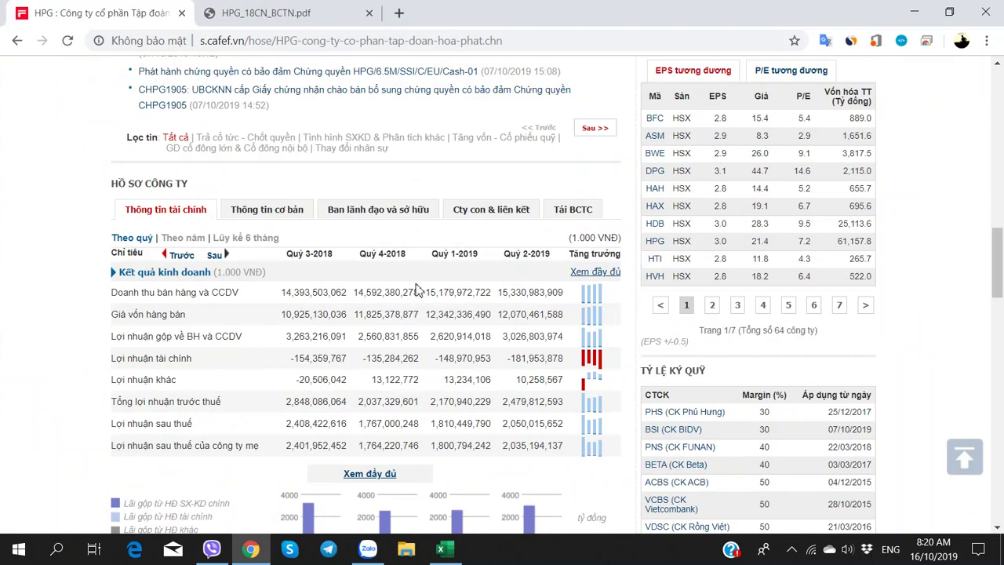
{"action": "double_click", "coordinate": [171, 257]}
{"action": "left_click", "coordinate": [178, 259]}
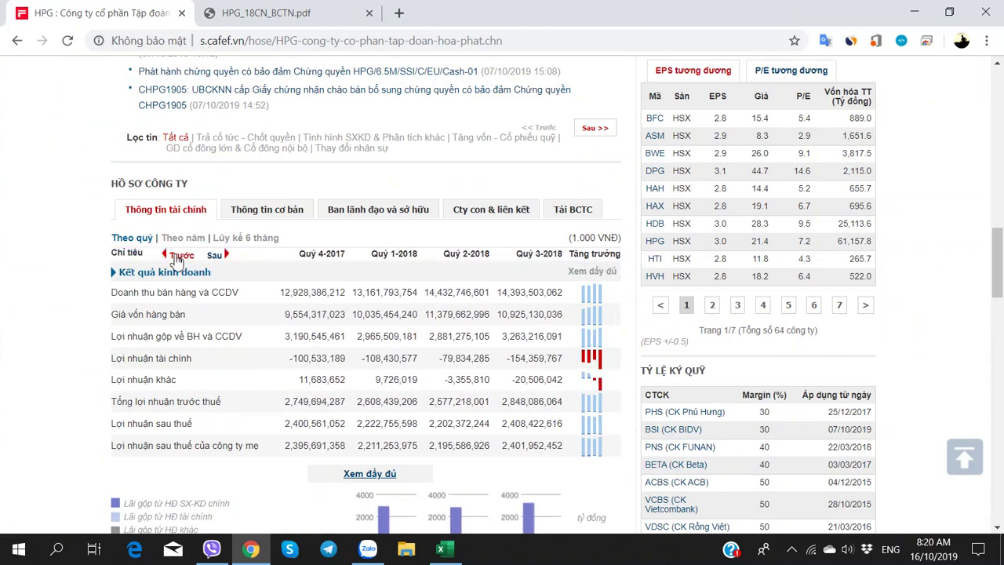
{"action": "left_click", "coordinate": [178, 260]}
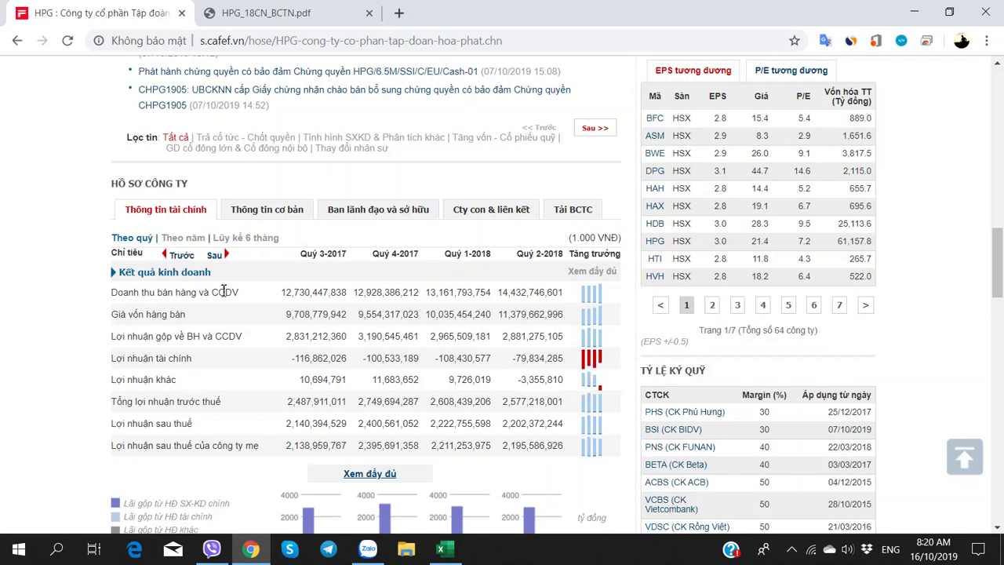
In Excel cell P9, sum the parent company's after-tax profits for the four displayed CafeF quarters with =2138+2395+2211+2195
{"action": "key", "text": "alt+Tab"}
{"action": "type", "text": "="}
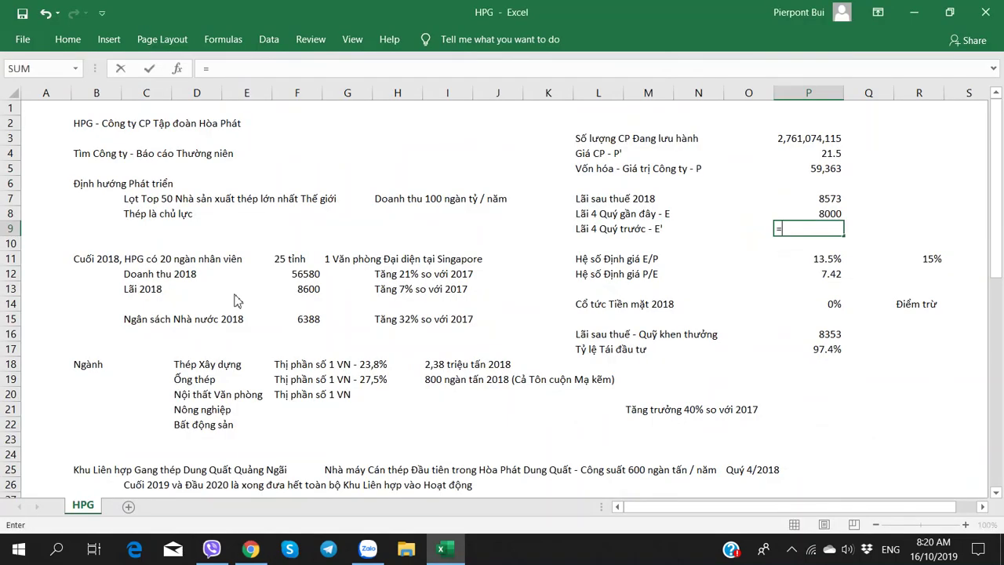
{"action": "key", "text": "alt+Tab"}
{"action": "key", "text": "alt+Tab"}
{"action": "type", "text": "12"}
{"action": "key", "text": "BackSpace"}
{"action": "key", "text": "BackSpace"}
{"action": "key", "text": "BackSpace"}
{"action": "key", "text": "BackSpace"}
{"action": "key", "text": "alt+Tab"}
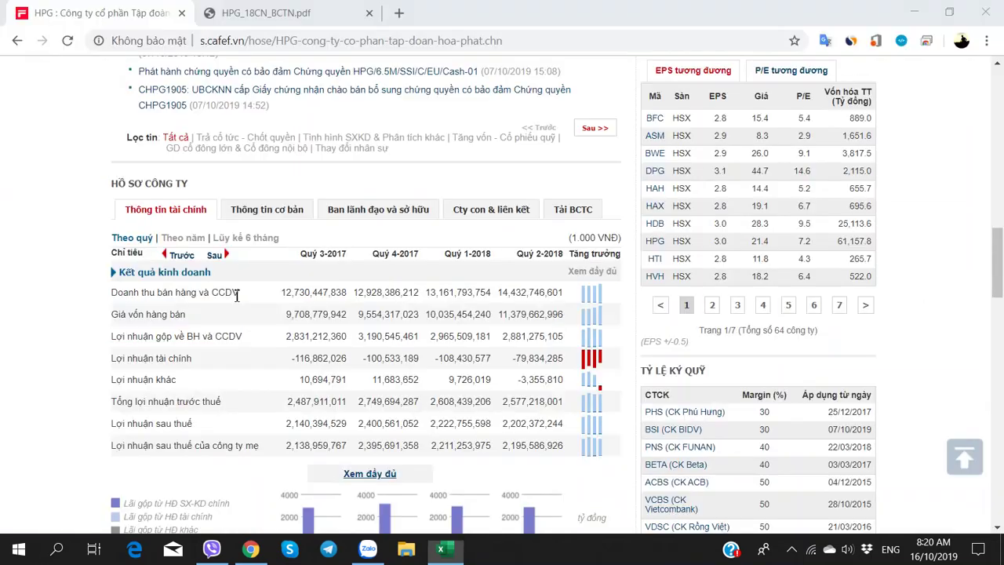
{"action": "key", "text": "alt+Tab"}
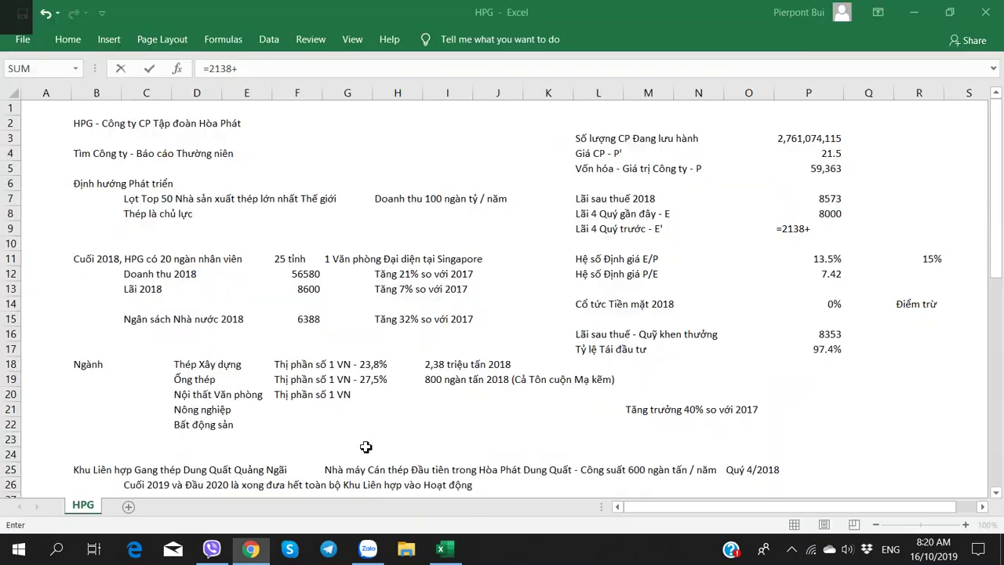
{"action": "key", "text": "alt+Tab"}
{"action": "key", "text": "alt+Tab"}
{"action": "type", "text": "+"}
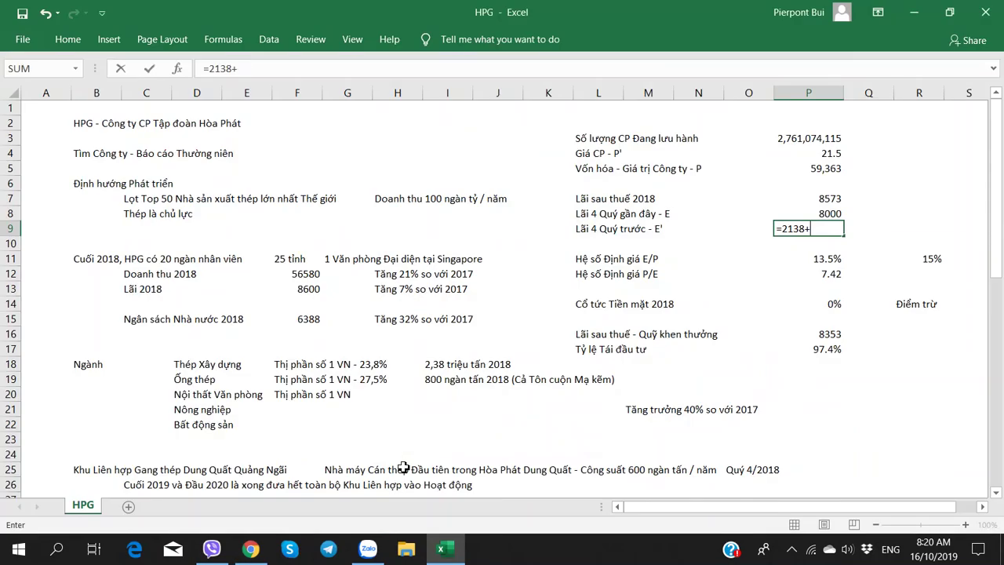
{"action": "key", "text": "alt+Tab"}
{"action": "key", "text": "alt+Tab"}
{"action": "type", "text": "2"}
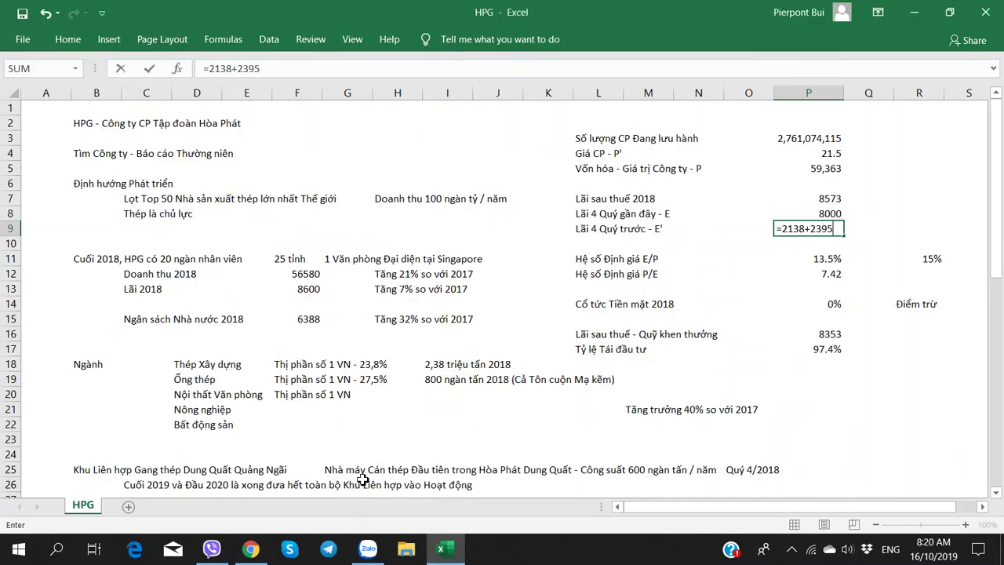
{"action": "type", "text": "395+"}
{"action": "key", "text": "alt+Tab"}
{"action": "key", "text": "alt+Tab"}
{"action": "type", "text": "22"}
{"action": "key", "text": "alt+Tab"}
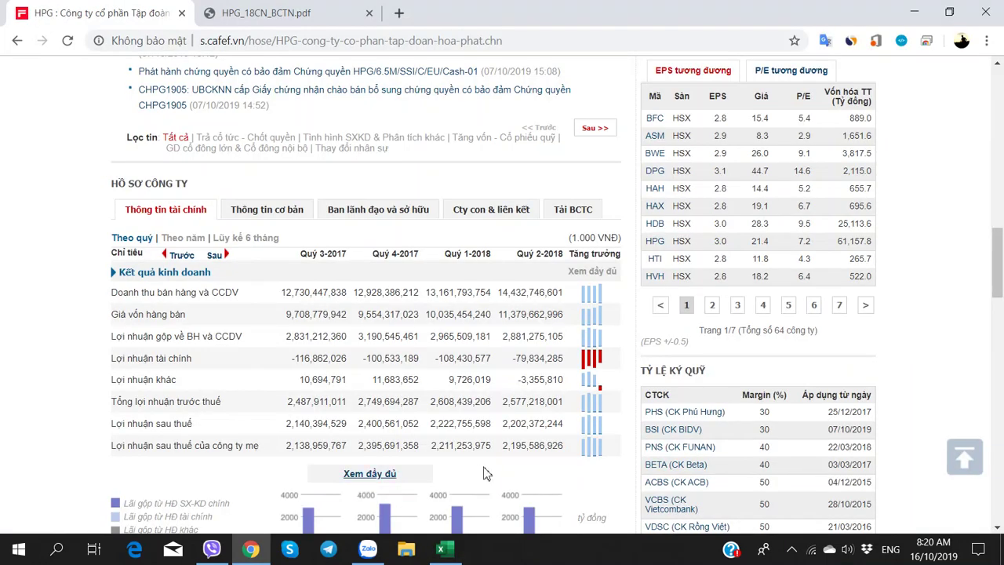
{"action": "key", "text": "alt+Tab"}
{"action": "type", "text": "2195"}
{"action": "key", "text": "Return"}
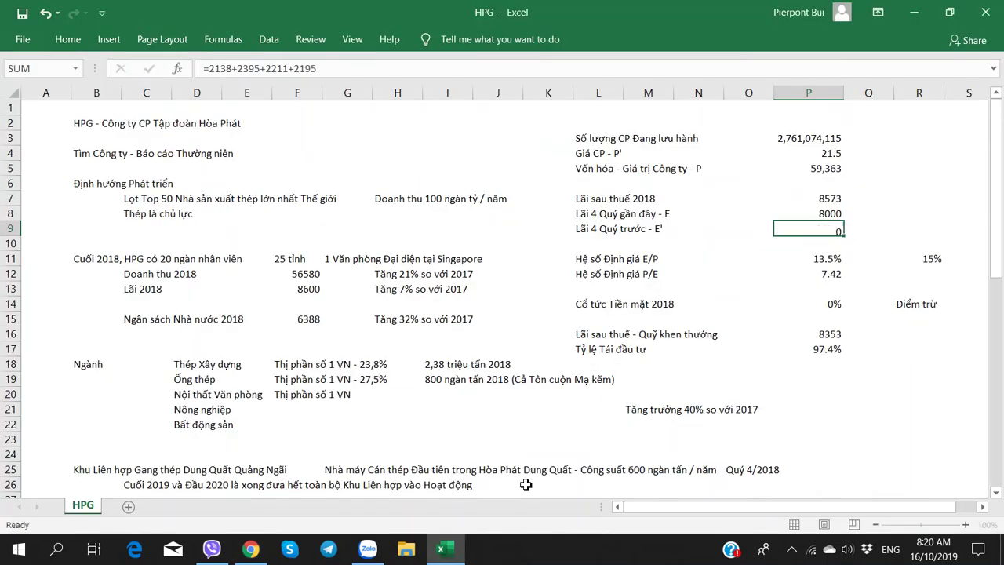
Enter the label "Tăng trưởng" in L10
{"action": "key", "text": "Left"}
{"action": "key", "text": "Left"}
{"action": "key", "text": "Left"}
{"action": "key", "text": "Left"}
{"action": "key", "text": "Left"}
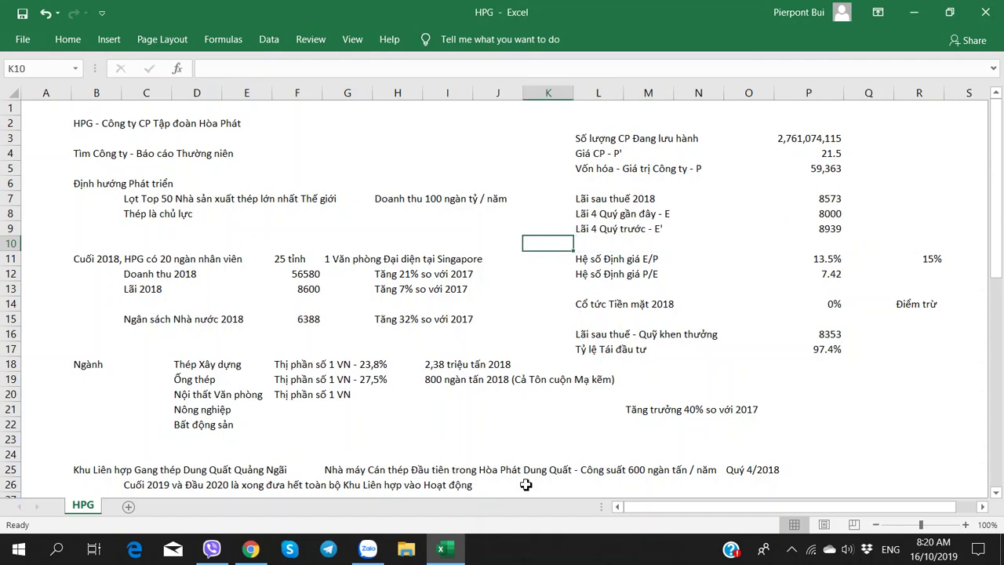
{"action": "key", "text": "Right"}
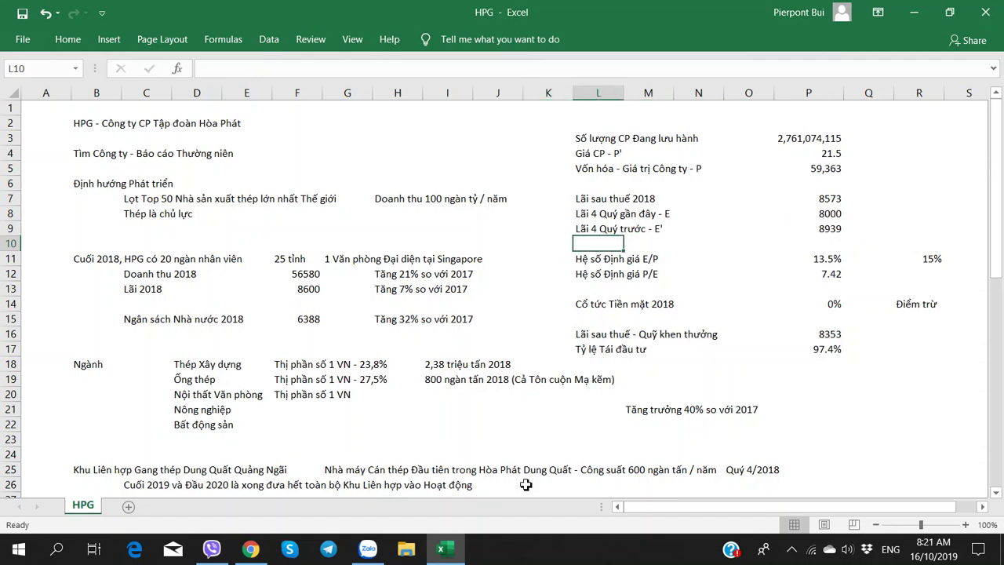
{"action": "type", "text": "Tăng trưở"}
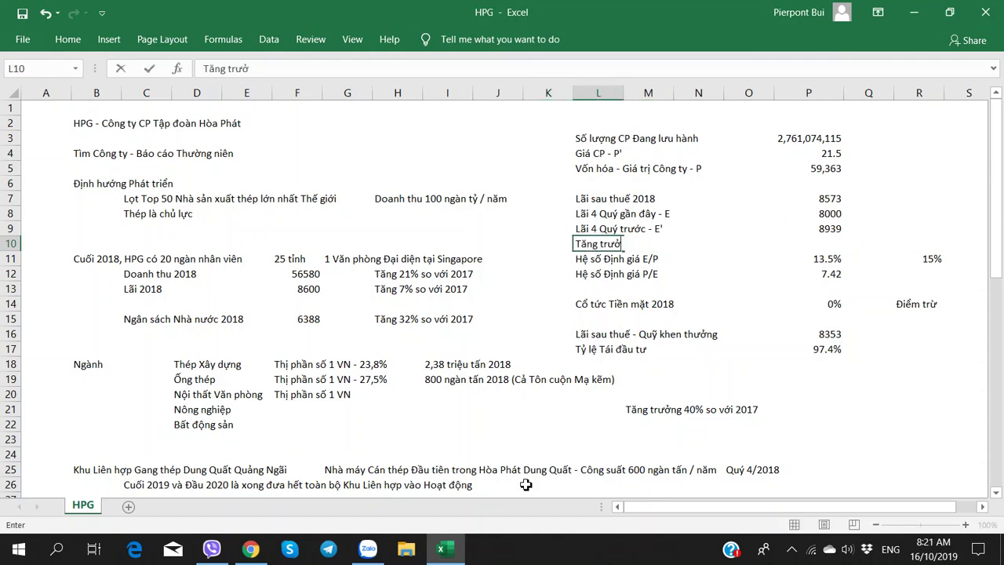
{"action": "type", "text": "ng"}
Calculate the profit growth in P10 with the formula =(P8-P9)/P9
{"action": "key", "text": "Right"}
{"action": "key", "text": "Right"}
{"action": "key", "text": "Right"}
{"action": "key", "text": "Right"}
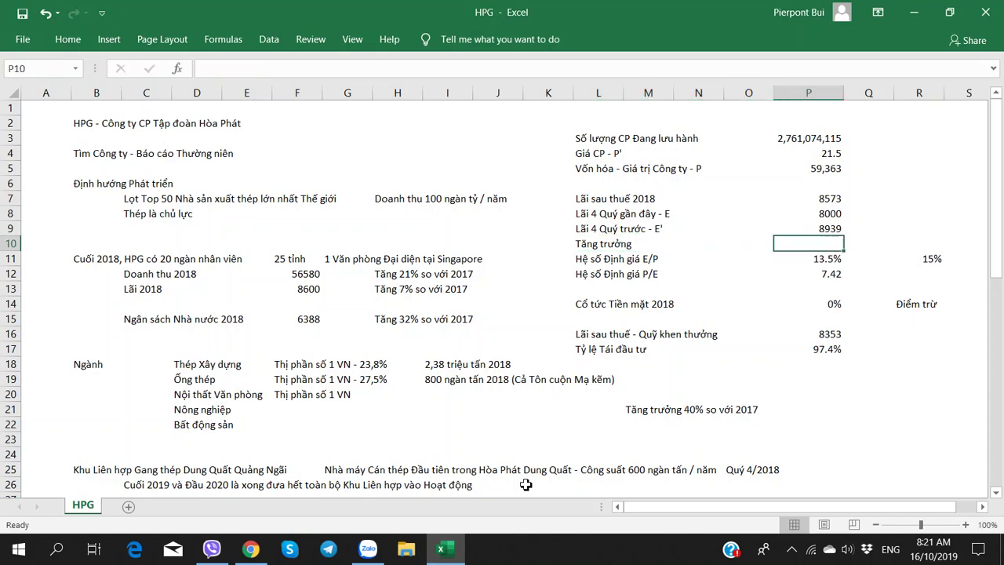
{"action": "type", "text": "="}
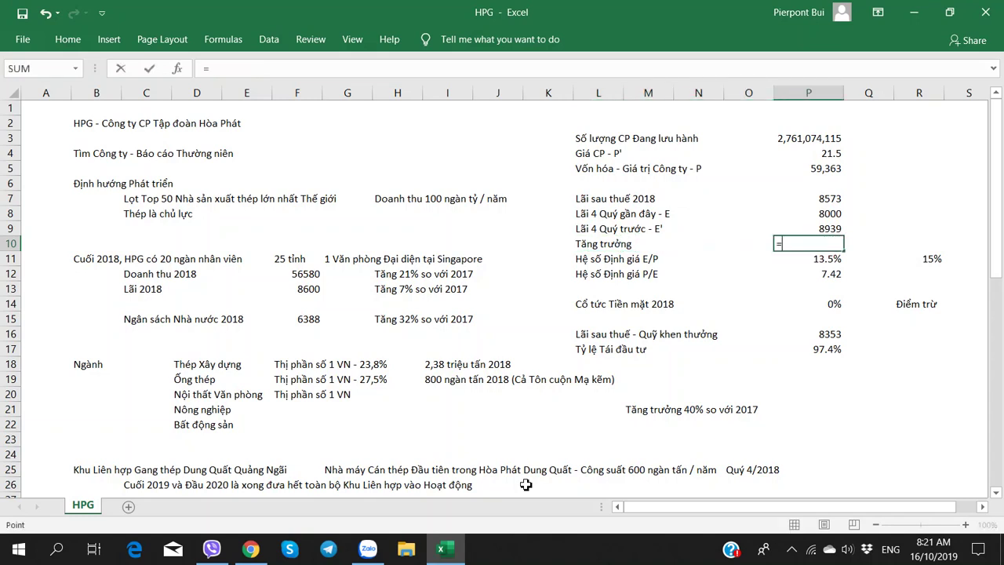
{"action": "key", "text": "Up"}
{"action": "key", "text": "Up"}
{"action": "type", "text": "-"}
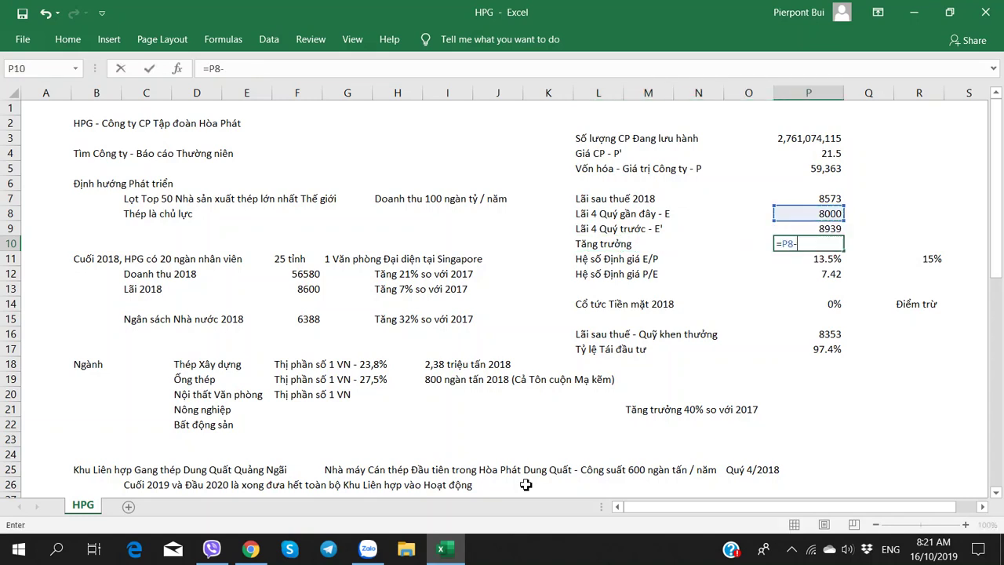
{"action": "key", "text": "Down"}
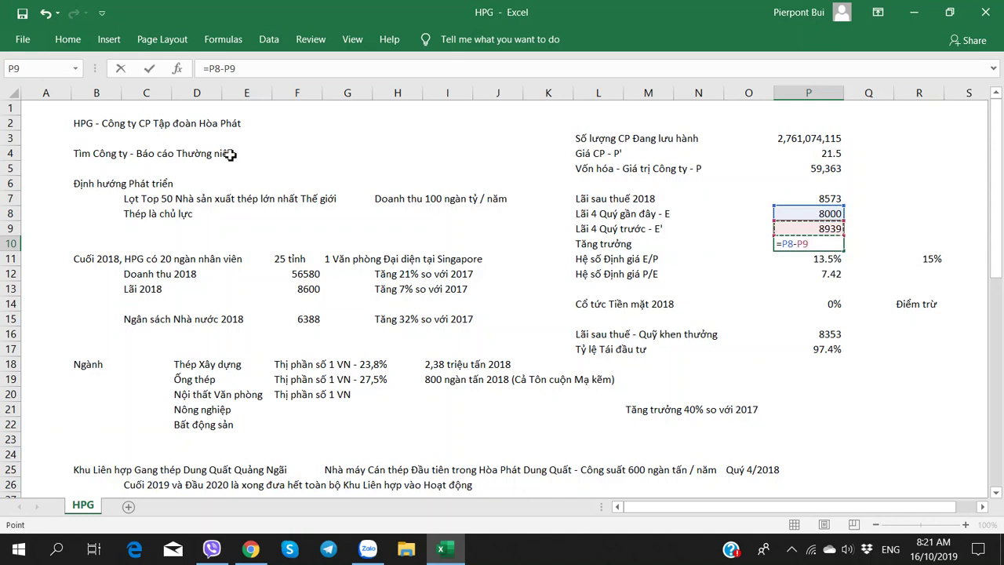
{"action": "left_click", "coordinate": [206, 70]}
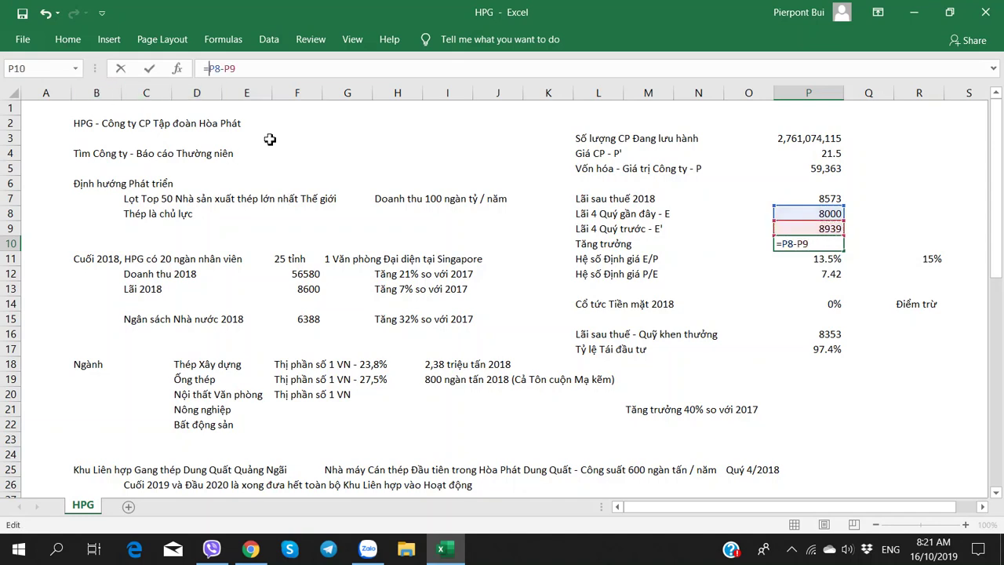
{"action": "type", "text": "("}
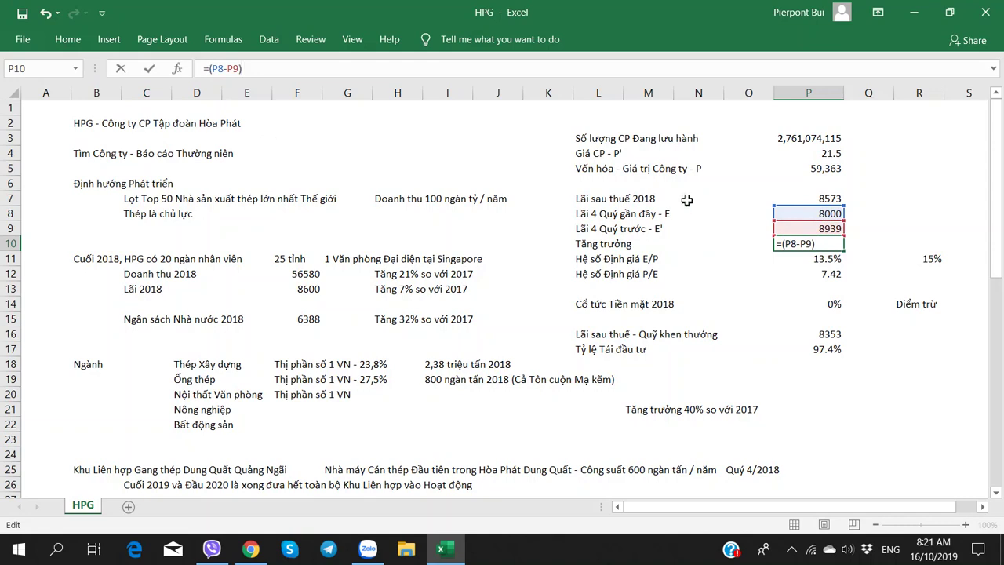
{"action": "type", "text": "/P"}
{"action": "type", "text": "9"}
{"action": "key", "text": "Return"}
{"action": "key", "text": "Left"}
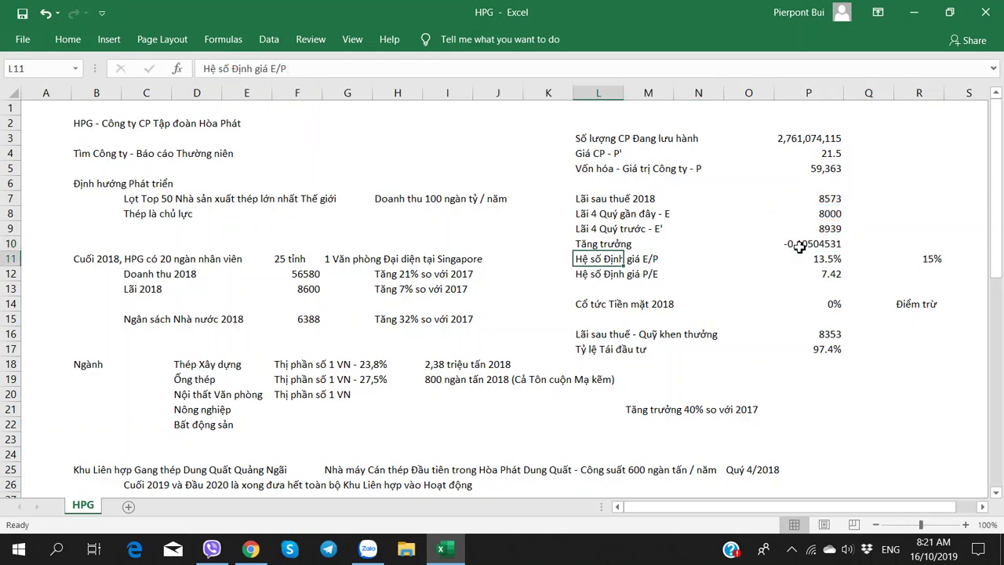
Format the growth result in P10 as a percentage with one decimal place
{"action": "key", "text": "Up"}
{"action": "left_click", "coordinate": [800, 244]}
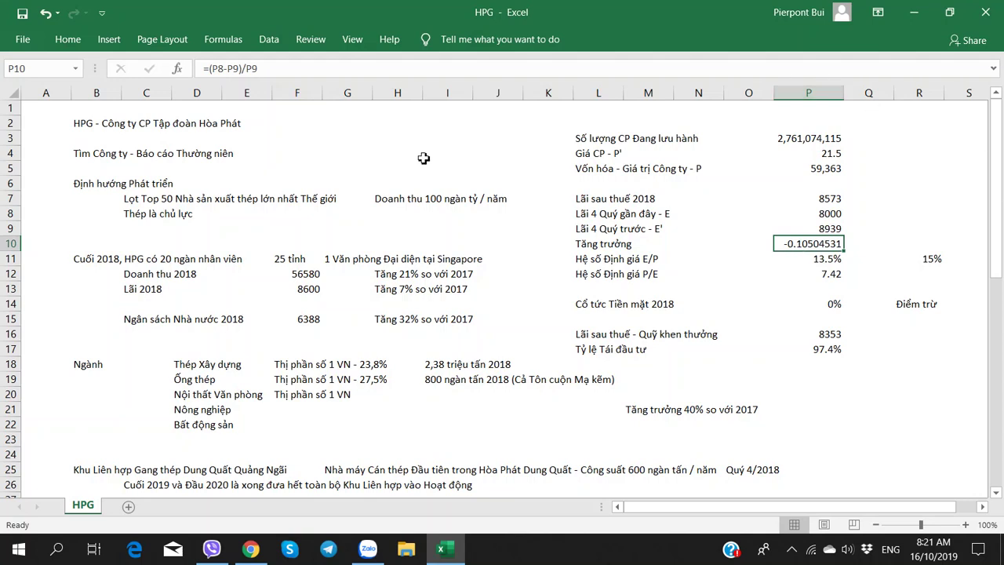
{"action": "left_click", "coordinate": [71, 39]}
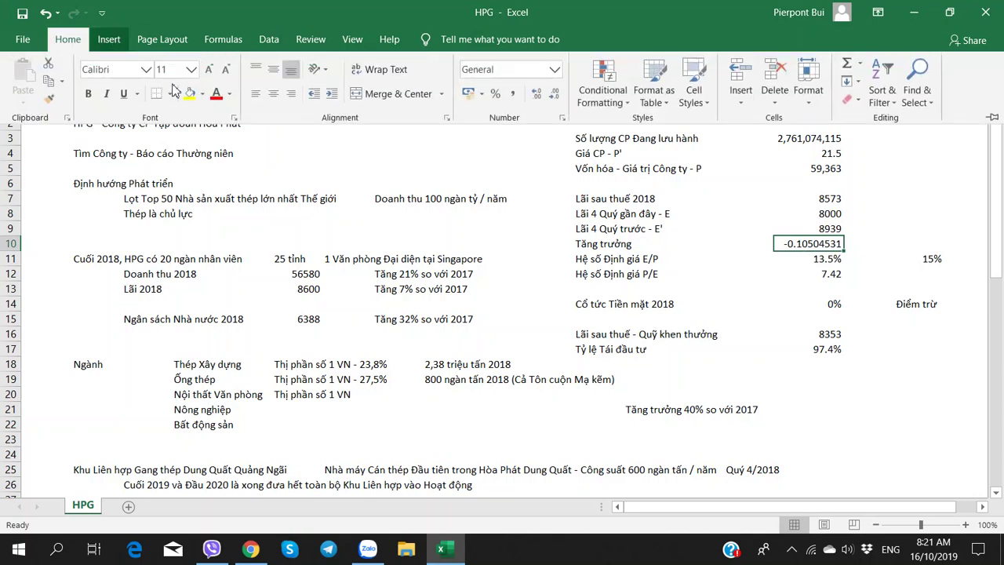
{"action": "left_click", "coordinate": [495, 94]}
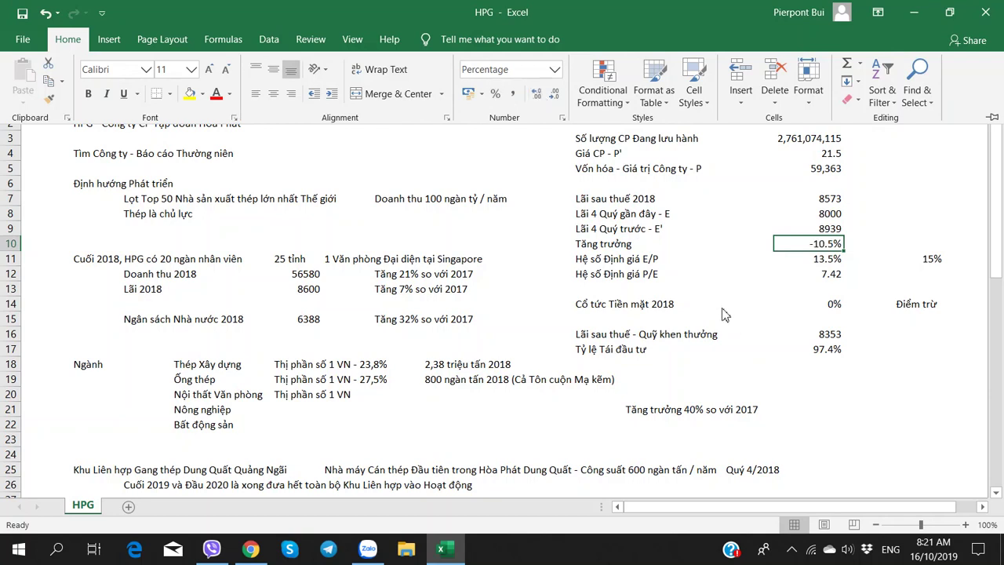
{"action": "left_click", "coordinate": [760, 282]}
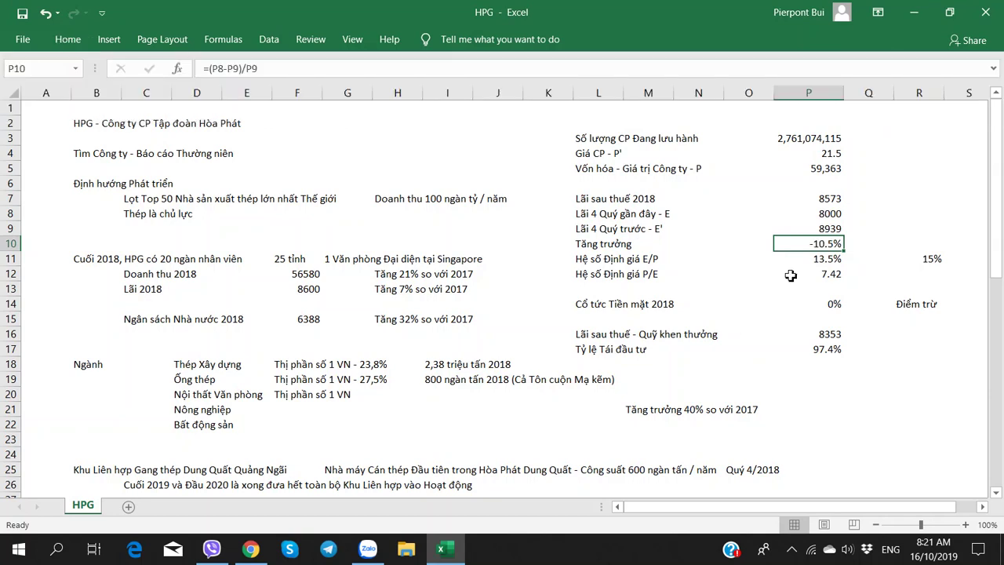
Examine the growth line in row 10 and compare the E/P ratio in P11 with the benchmark in R11
{"action": "left_click", "coordinate": [816, 265]}
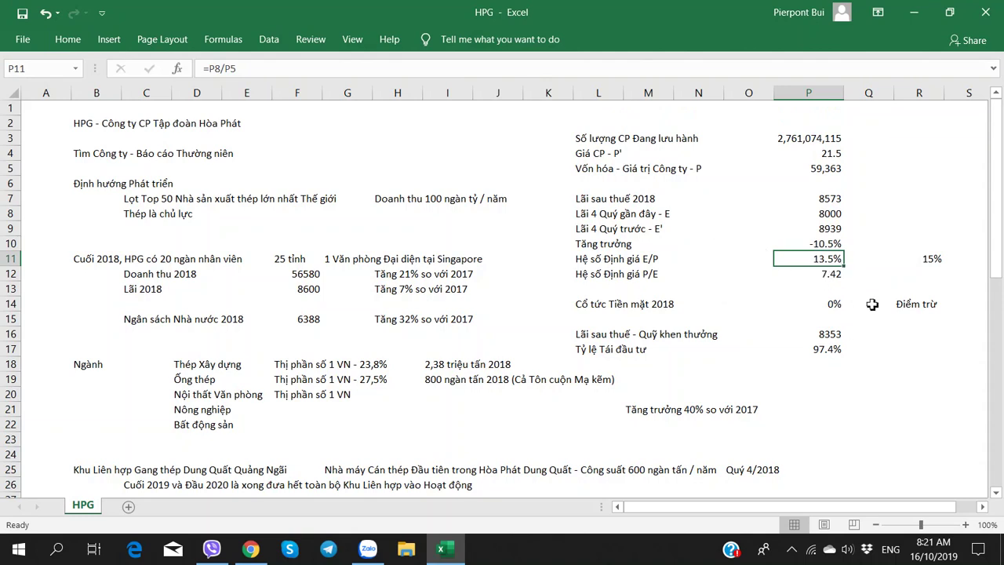
{"action": "left_click_drag", "start_coordinate": [598, 241], "coordinate": [822, 244]}
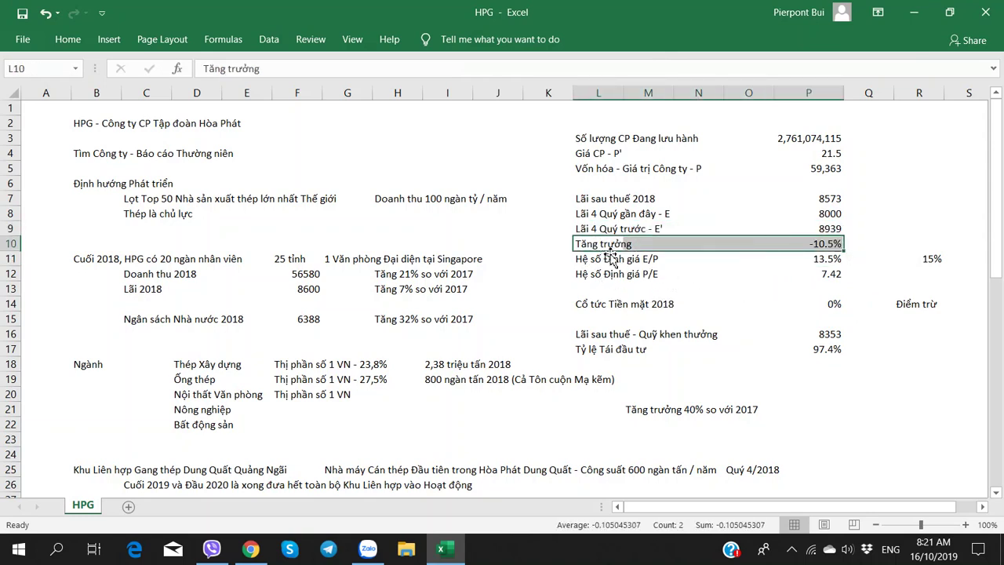
{"action": "mouse_move", "coordinate": [854, 263]}
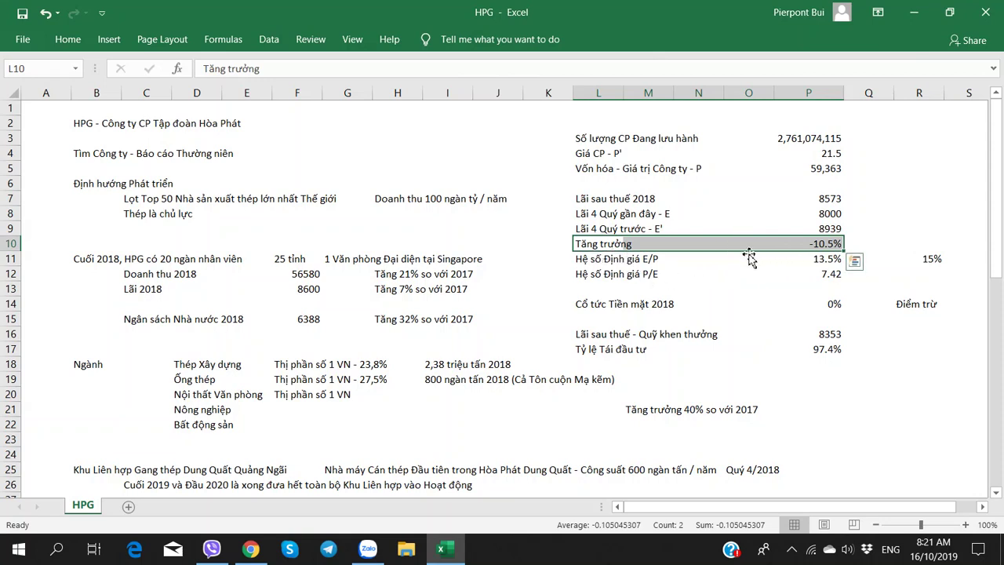
{"action": "left_click", "coordinate": [807, 274]}
{"action": "left_click", "coordinate": [817, 260]}
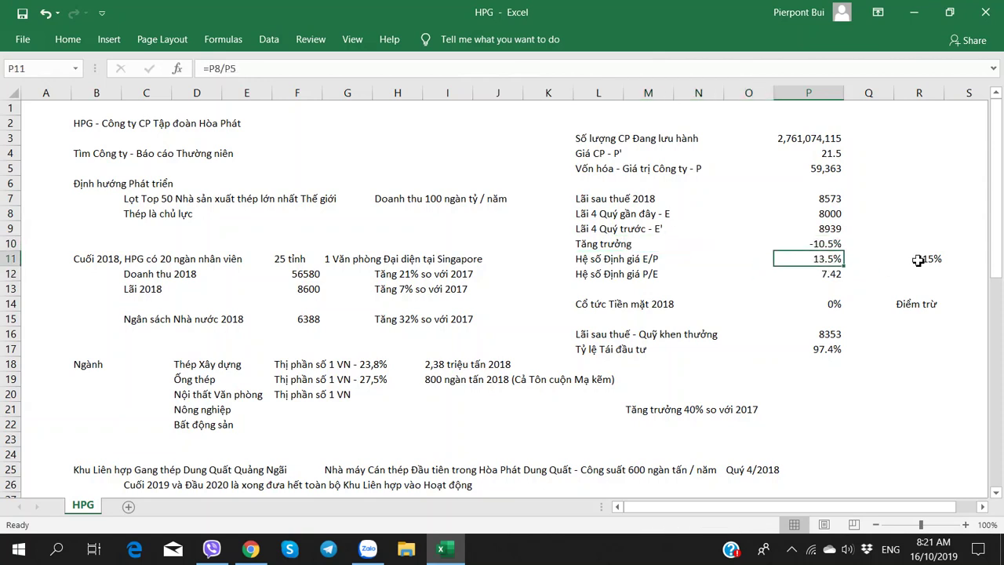
{"action": "left_click", "coordinate": [917, 260]}
{"action": "left_click", "coordinate": [824, 262]}
{"action": "left_click", "coordinate": [591, 262]}
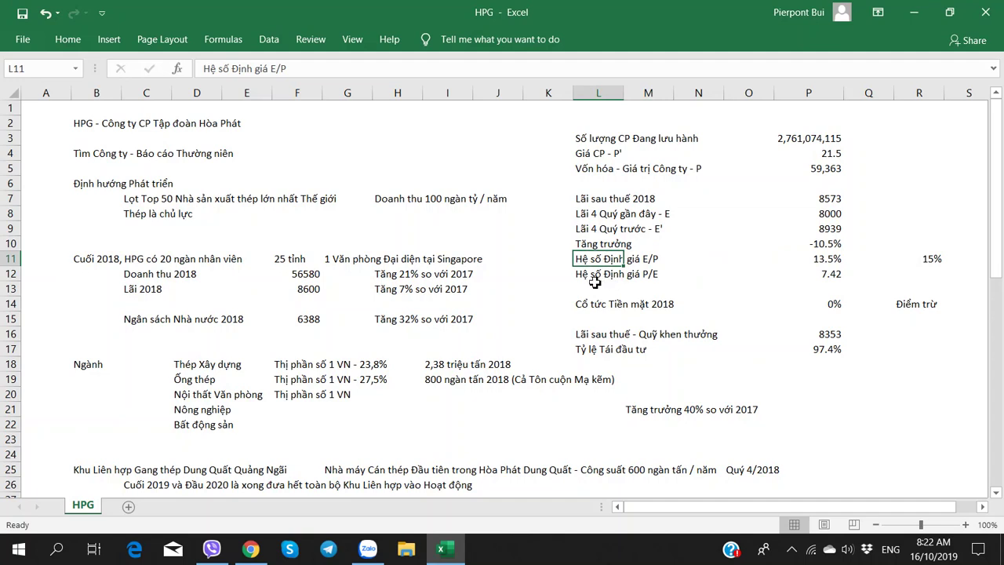
Move the "Ngành" block B18:N22 down one row to start at B19
{"action": "left_click", "coordinate": [586, 288]}
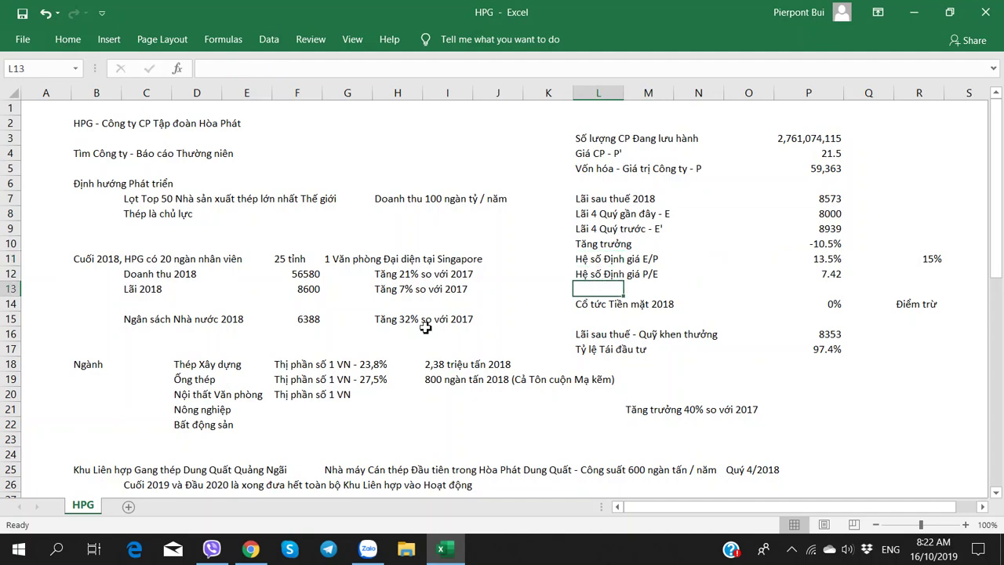
{"action": "key", "text": "Down"}
{"action": "key", "text": "Down"}
{"action": "key", "text": "Down"}
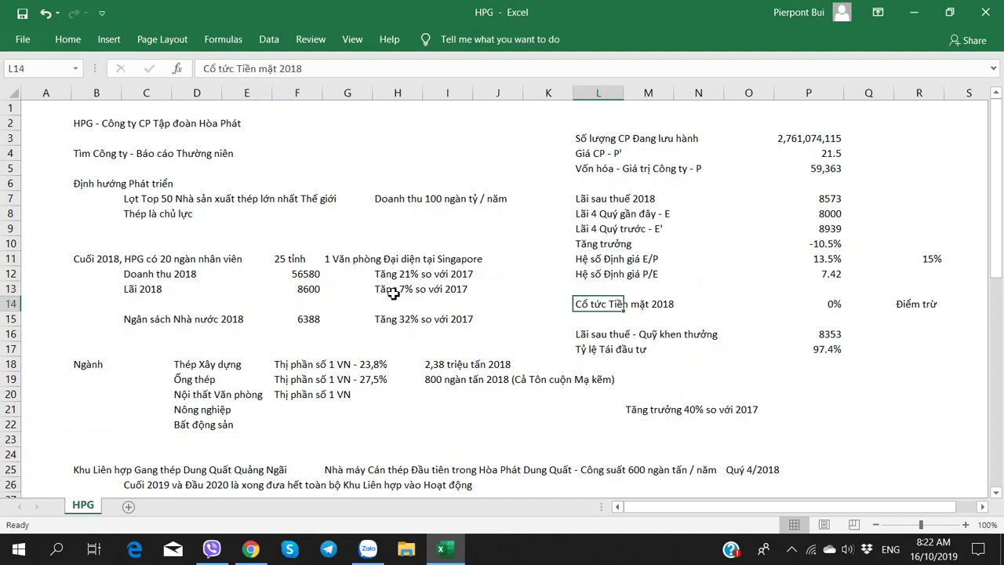
{"action": "key", "text": "Left"}
{"action": "key", "text": "Left"}
{"action": "key", "text": "Left"}
{"action": "key", "text": "Left"}
{"action": "key", "text": "Left"}
{"action": "key", "text": "Left"}
{"action": "key", "text": "Left"}
{"action": "key", "text": "Left"}
{"action": "key", "text": "Left"}
{"action": "key", "text": "Left"}
{"action": "key", "text": "Down"}
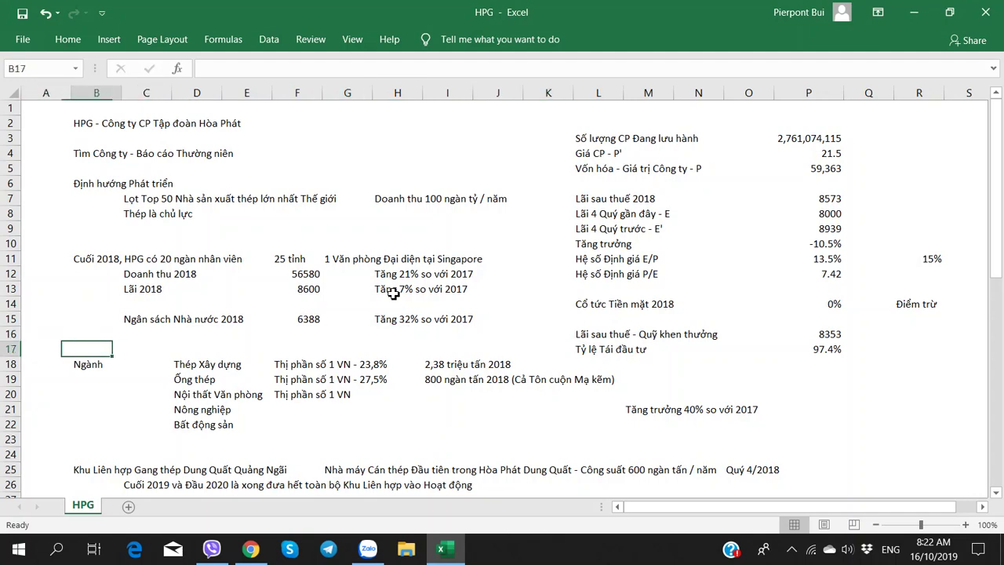
{"action": "key", "text": "Down"}
{"action": "key", "text": "shift+Down"}
{"action": "key", "text": "shift+Down"}
{"action": "key", "text": "shift+Down"}
{"action": "key", "text": "shift+Down"}
{"action": "key", "text": "shift+Right"}
{"action": "key", "text": "shift+Right"}
{"action": "key", "text": "shift+Right"}
{"action": "key", "text": "shift+Right"}
{"action": "key", "text": "shift+Right"}
{"action": "key", "text": "shift+Right"}
{"action": "key", "text": "shift+Right"}
{"action": "key", "text": "shift+Right"}
{"action": "key", "text": "shift+Right"}
{"action": "key", "text": "shift+Right"}
{"action": "key", "text": "shift+Right"}
{"action": "key", "text": "shift+Right"}
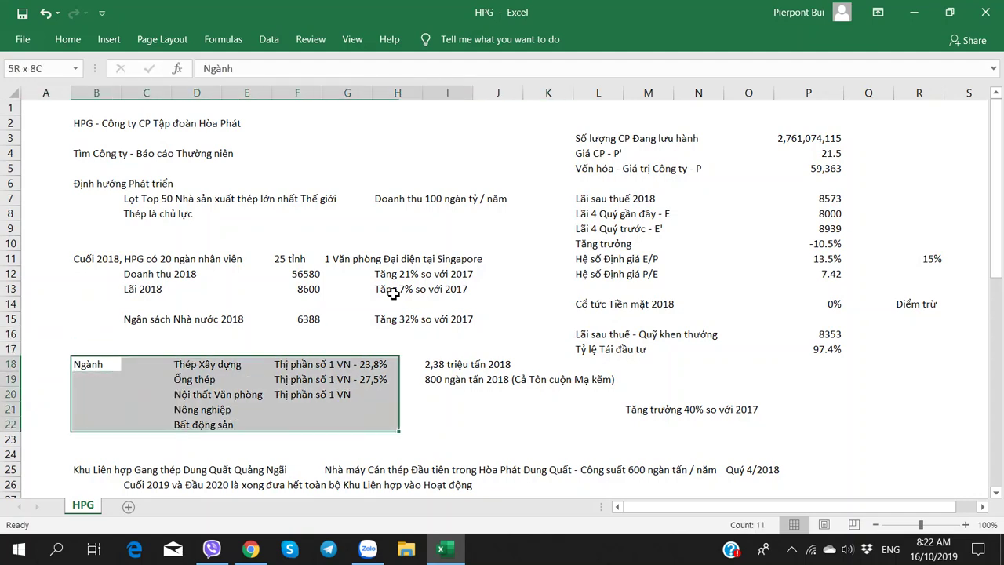
{"action": "key", "text": "ctrl+x"}
{"action": "key", "text": "Down"}
{"action": "key", "text": "ctrl+v"}
{"action": "key", "text": "Up"}
{"action": "key", "text": "Up"}
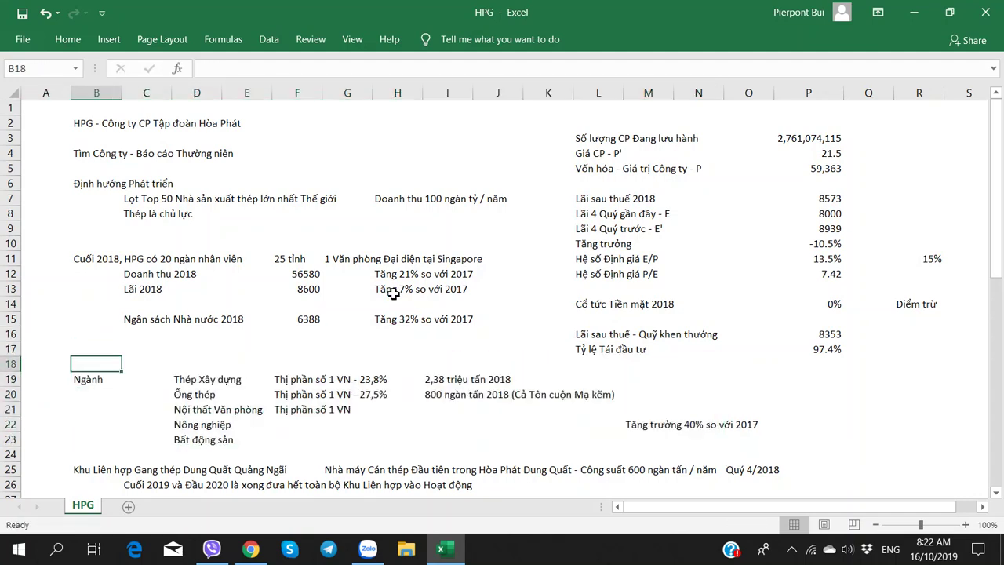
Move the valuation ratio, dividend and reinvestment block L11:R17 down one row to start at L12
{"action": "left_click", "coordinate": [601, 336]}
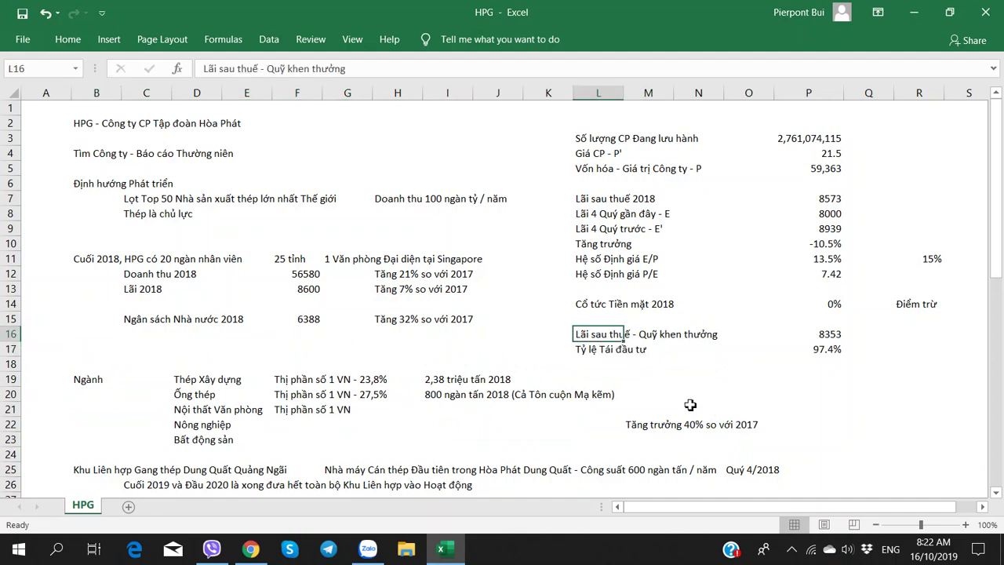
{"action": "key", "text": "Up"}
{"action": "key", "text": "Up"}
{"action": "key", "text": "Up"}
{"action": "key", "text": "Up"}
{"action": "key", "text": "Up"}
{"action": "key", "text": "Up"}
{"action": "key", "text": "Down"}
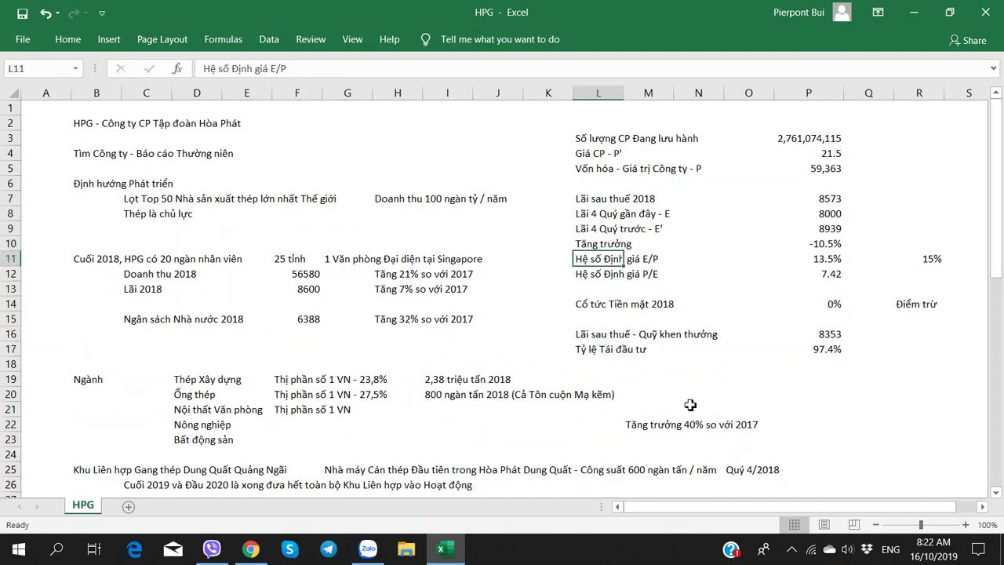
{"action": "key", "text": "shift+Right"}
{"action": "key", "text": "shift+Right"}
{"action": "key", "text": "shift+Right"}
{"action": "key", "text": "shift+Right"}
{"action": "key", "text": "shift+Right"}
{"action": "key", "text": "shift+Right"}
{"action": "key", "text": "shift+Down"}
{"action": "key", "text": "shift+Down"}
{"action": "key", "text": "shift+Down"}
{"action": "key", "text": "shift+Down"}
{"action": "key", "text": "shift+Down"}
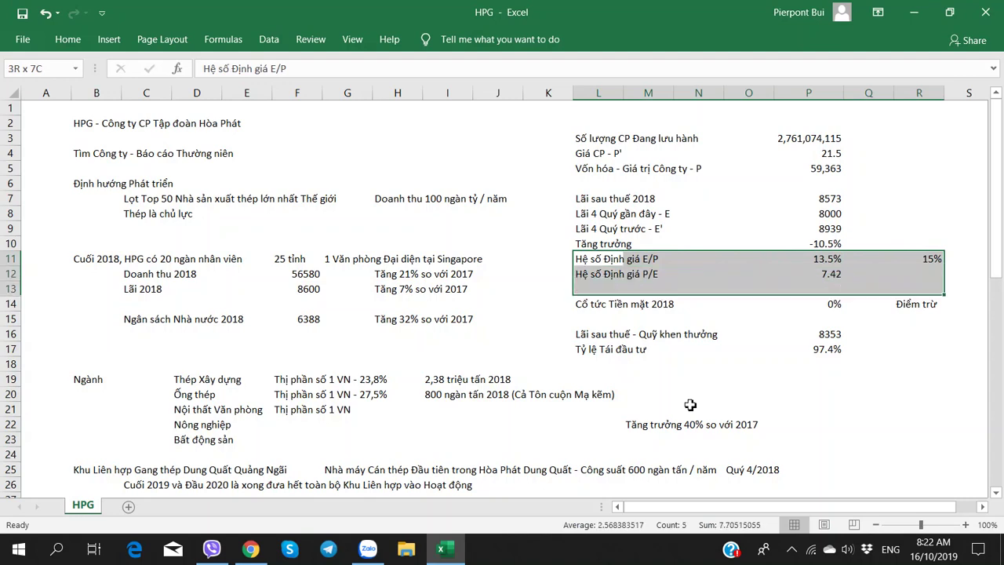
{"action": "key", "text": "shift+Down"}
{"action": "key", "text": "ctrl+x"}
{"action": "key", "text": "Down"}
{"action": "key", "text": "ctrl+v"}
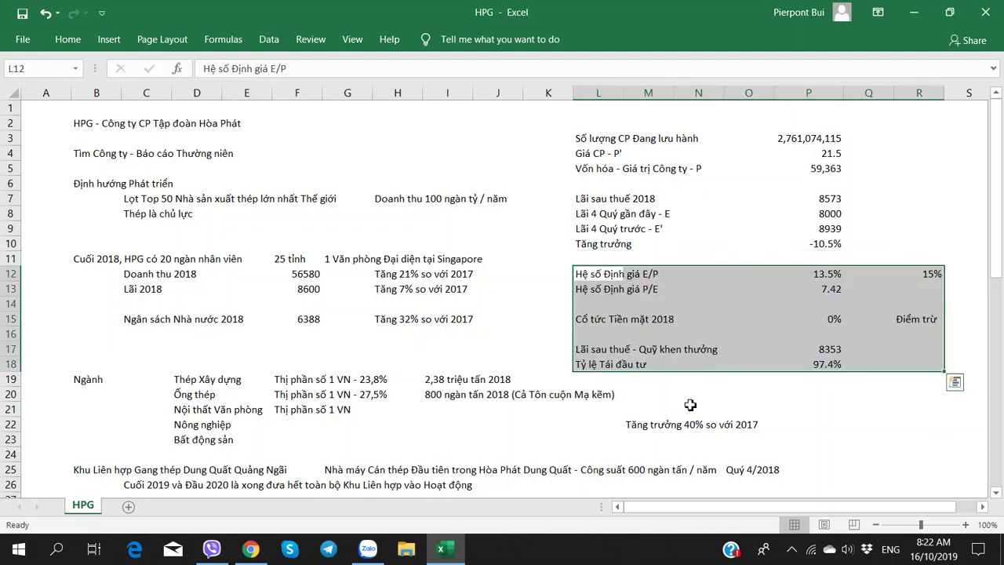
Inspect the cell references in the E/P formula in P12 without changing it
{"action": "key", "text": "Up"}
{"action": "key", "text": "Right"}
{"action": "key", "text": "Right"}
{"action": "key", "text": "Right"}
{"action": "key", "text": "Right"}
{"action": "key", "text": "Down"}
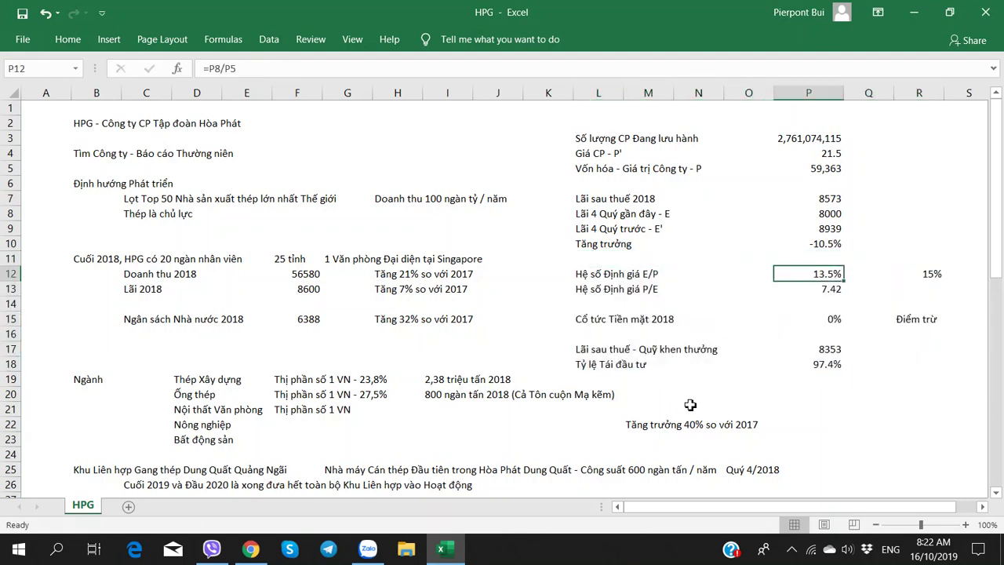
{"action": "key", "text": "Down"}
{"action": "key", "text": "Up"}
{"action": "key", "text": "F2"}
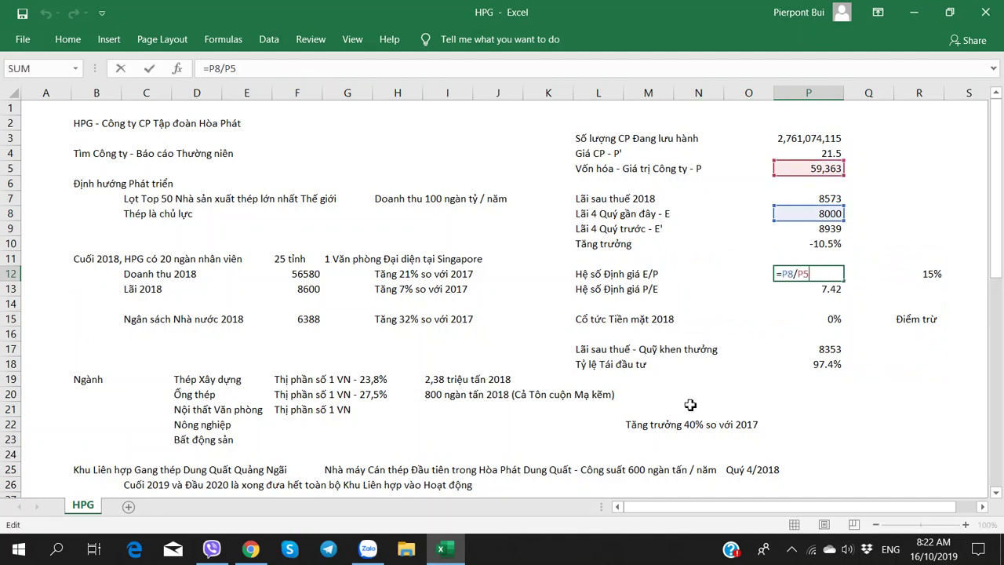
{"action": "key", "text": "Escape"}
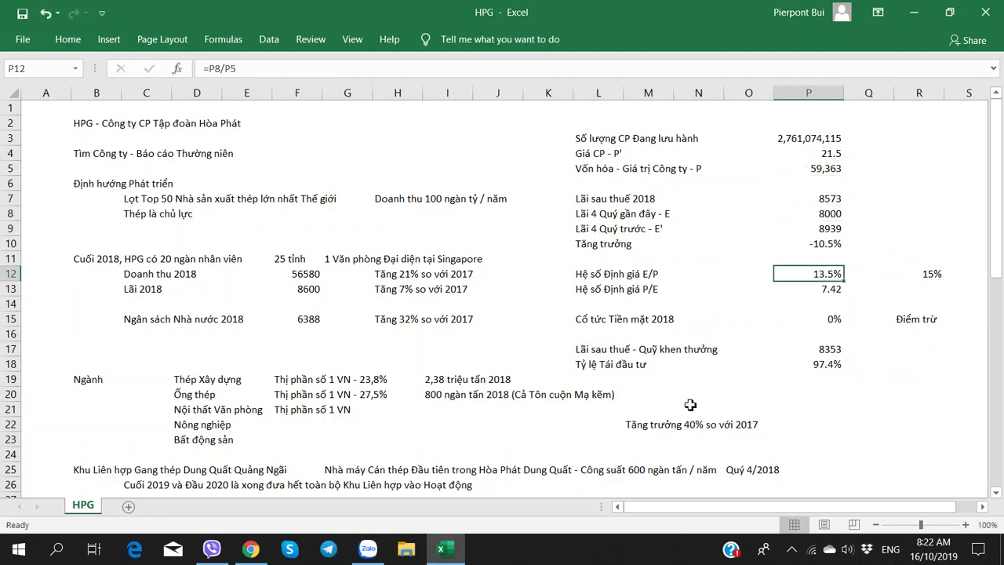
{"action": "key", "text": "Right"}
{"action": "key", "text": "Right"}
{"action": "key", "text": "Down"}
{"action": "key", "text": "Down"}
{"action": "key", "text": "Left"}
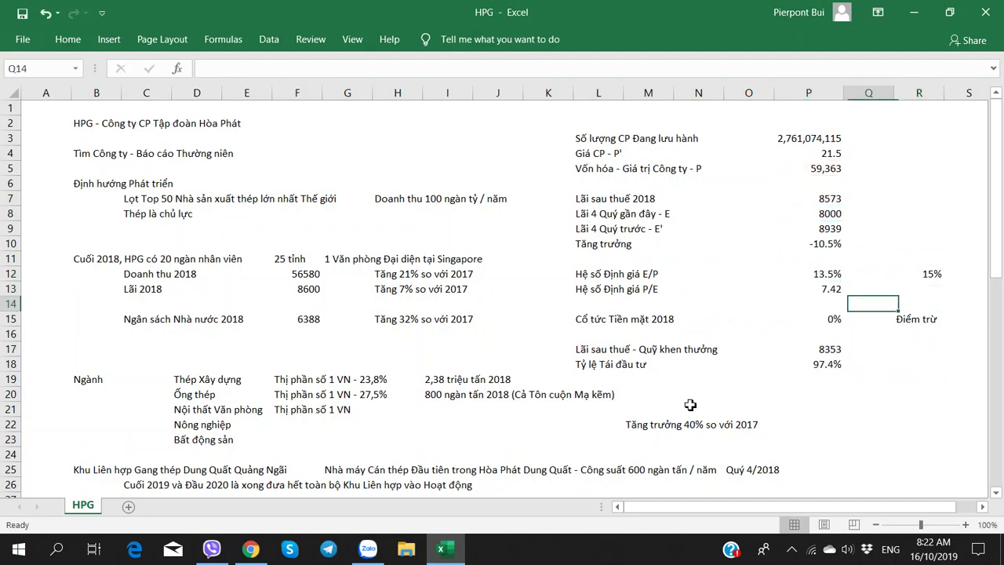
{"action": "key", "text": "Left"}
{"action": "key", "text": "Left"}
{"action": "key", "text": "Left"}
{"action": "key", "text": "Left"}
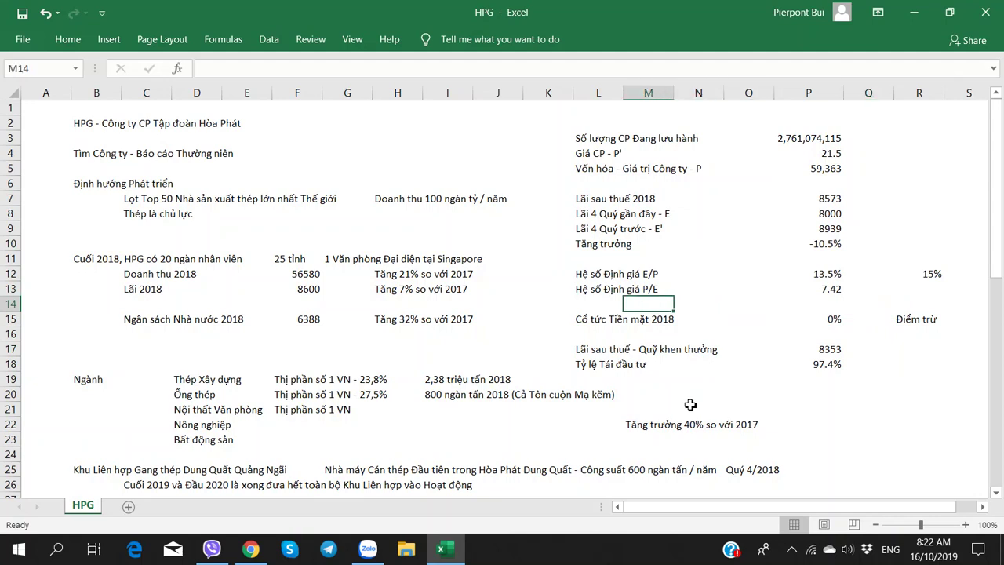
{"action": "key", "text": "Up"}
{"action": "key", "text": "Right"}
{"action": "key", "text": "Right"}
{"action": "key", "text": "Right"}
{"action": "key", "text": "Right"}
{"action": "key", "text": "Up"}
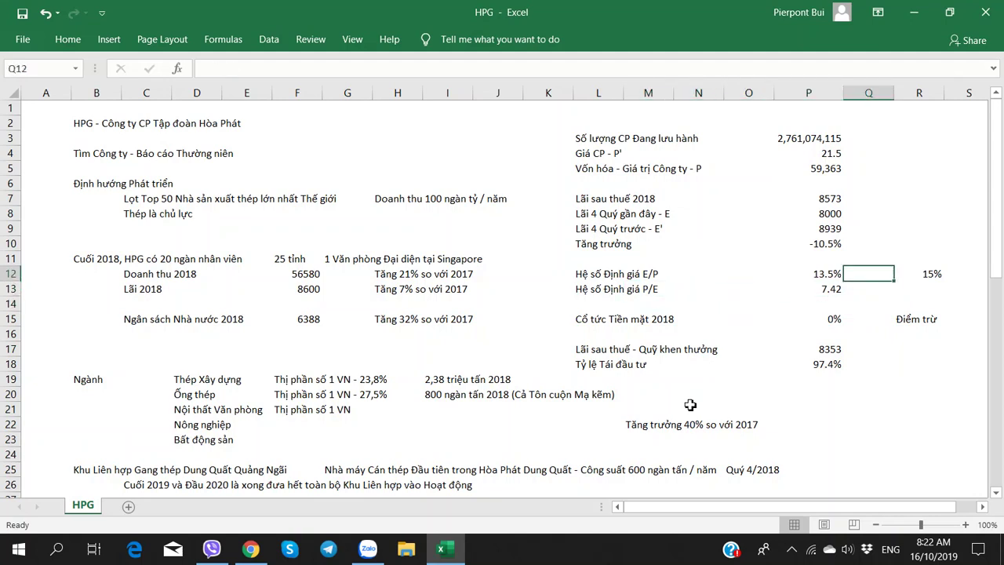
Move the E/P ratio label and value from L12:P12 up one row to start at L11
{"action": "key", "text": "Left"}
{"action": "key", "text": "Left"}
{"action": "key", "text": "Left"}
{"action": "key", "text": "Left"}
{"action": "key", "text": "Left"}
{"action": "key", "text": "shift+Right"}
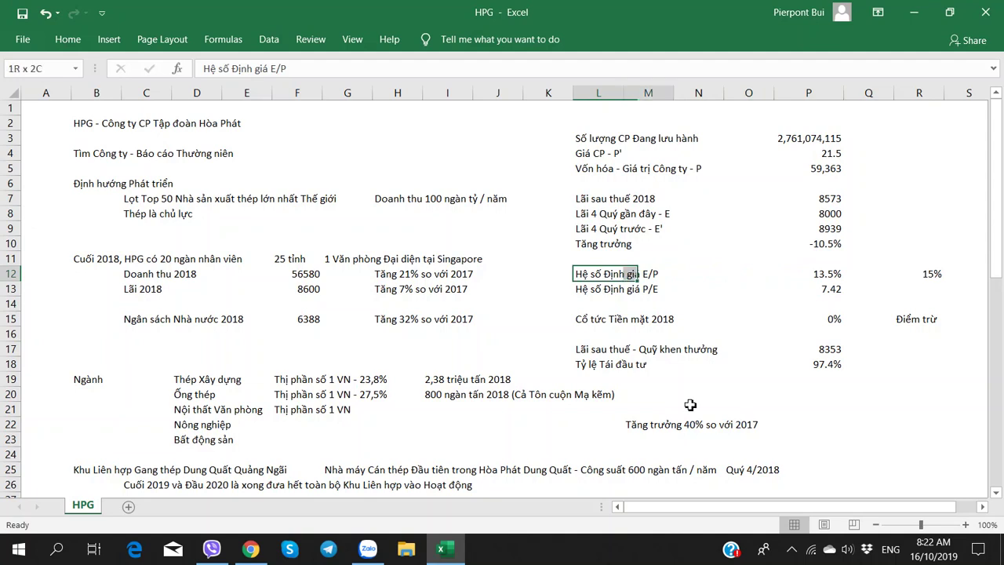
{"action": "key", "text": "shift+Right"}
{"action": "key", "text": "shift+Right"}
{"action": "key", "text": "shift+Right"}
{"action": "key", "text": "ctrl+x"}
{"action": "key", "text": "Up"}
{"action": "key", "text": "ctrl+v"}
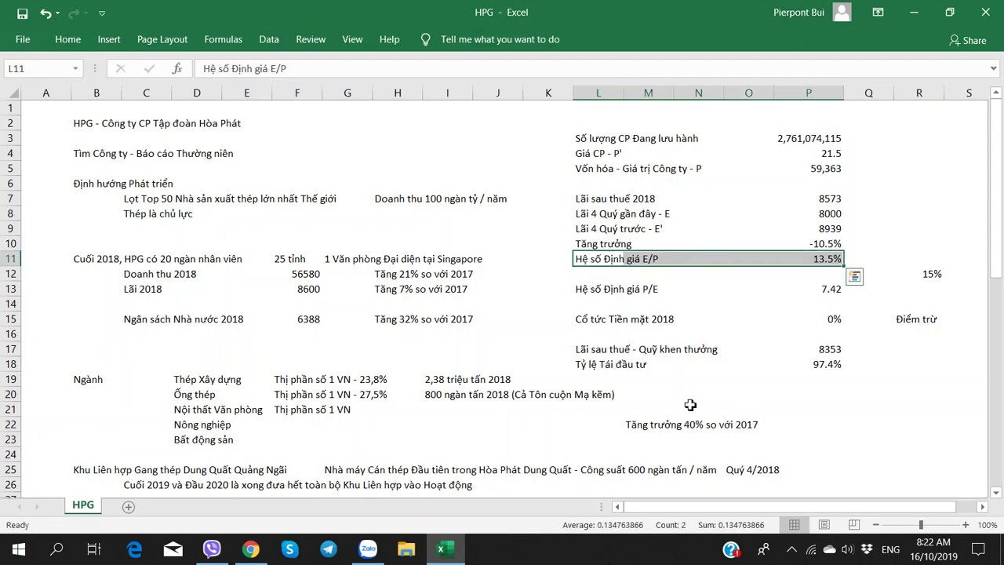
Move the P/E ratio label and value from L13:P13 up one row to start at L12
{"action": "key", "text": "Down"}
{"action": "key", "text": "Down"}
{"action": "key", "text": "shift+Right"}
{"action": "key", "text": "shift+Right"}
{"action": "key", "text": "shift+Right"}
{"action": "key", "text": "shift+Right"}
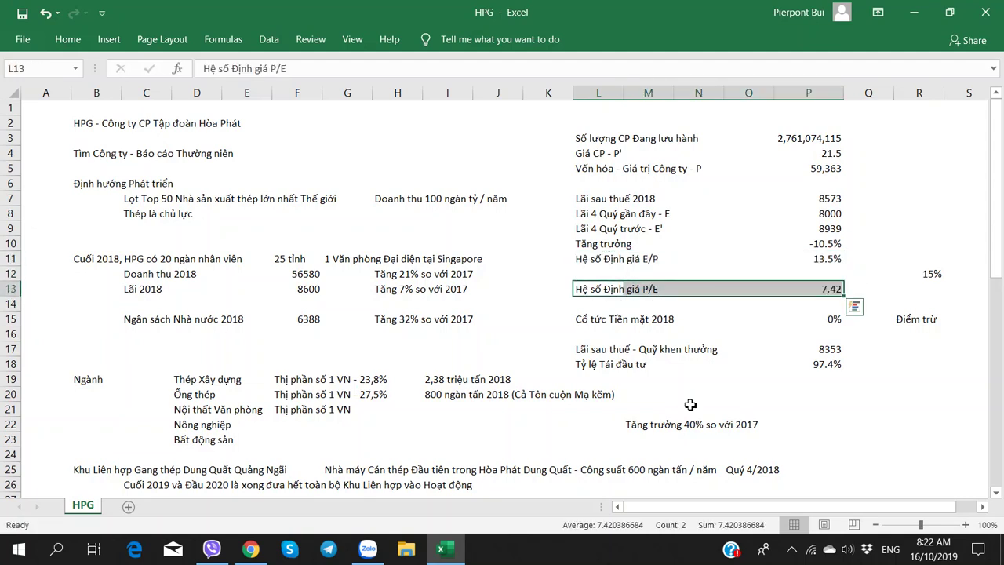
{"action": "key", "text": "ctrl+x"}
{"action": "key", "text": "Up"}
{"action": "key", "text": "ctrl+v"}
{"action": "key", "text": "Down"}
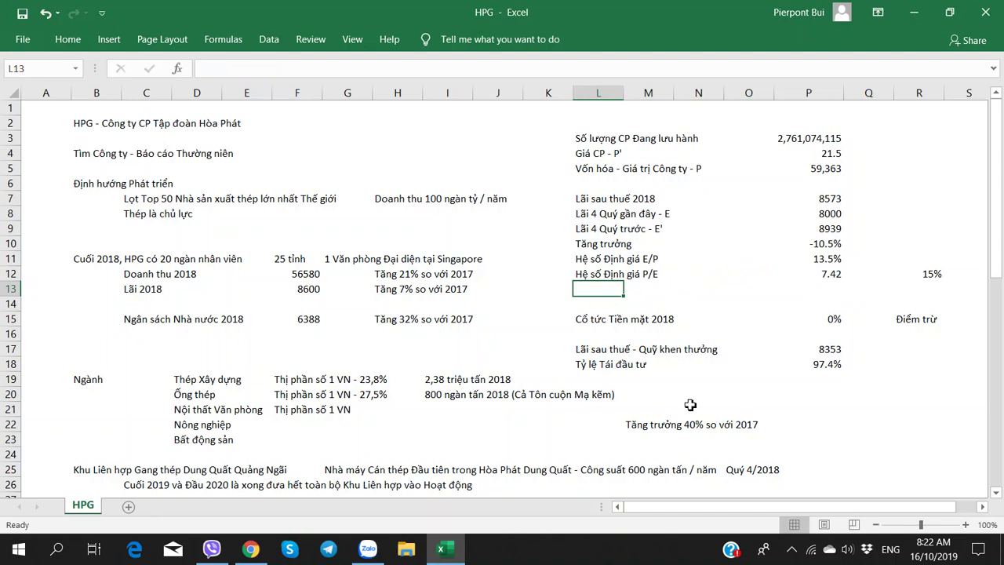
Enter the label "Chiết khấu Giá 2 năm" in L13, under the P/E ratio
{"action": "type", "text": "Chiết k"}
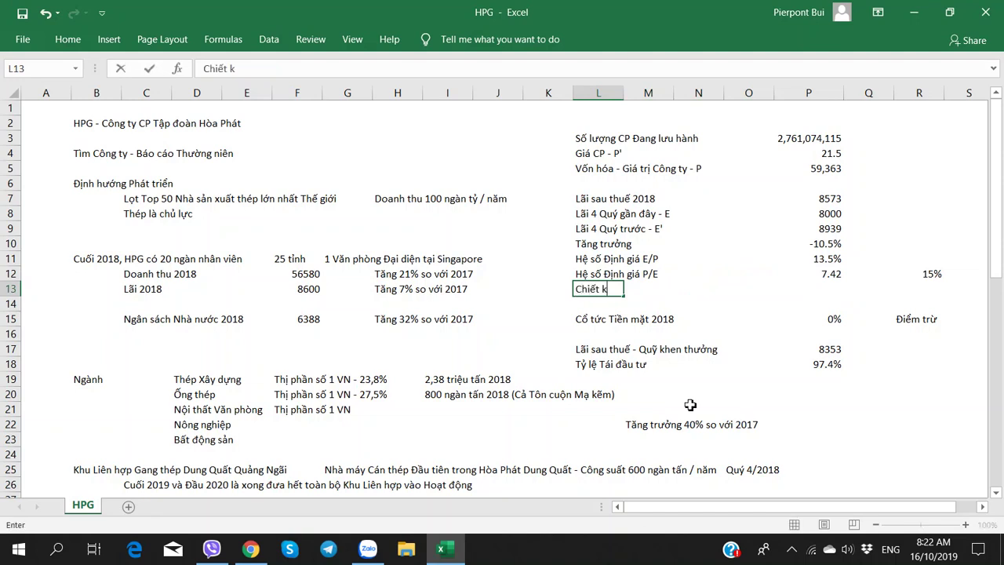
{"action": "type", "text": "hấu Gia"}
{"action": "type", "text": " 1"}
{"action": "type", "text": " 2 năm"}
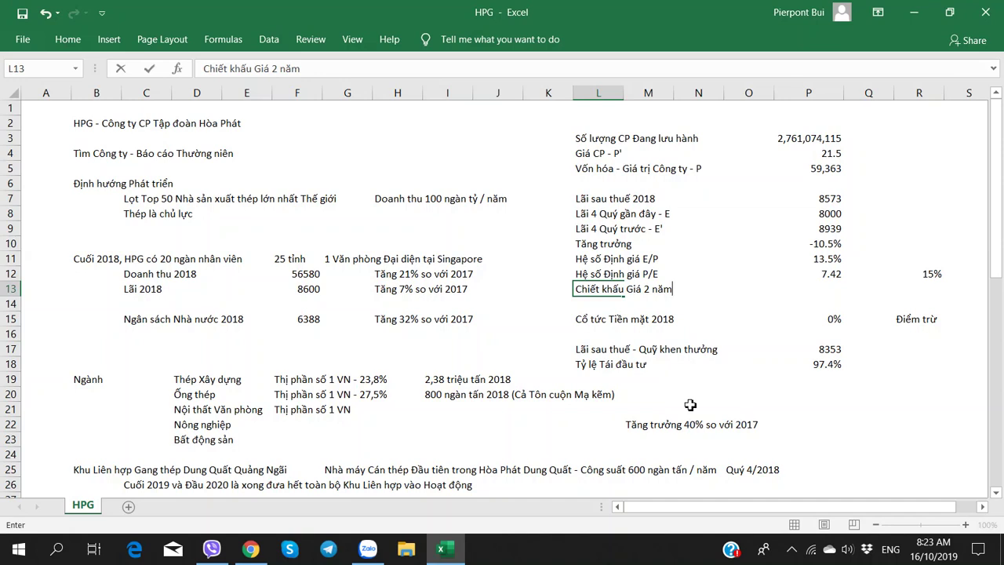
{"action": "key", "text": "Right"}
Enter the formula =P8*(1+P10) in P13 to project the recent four quarters' profit by the growth rate
{"action": "key", "text": "Right"}
{"action": "key", "text": "Right"}
{"action": "key", "text": "Right"}
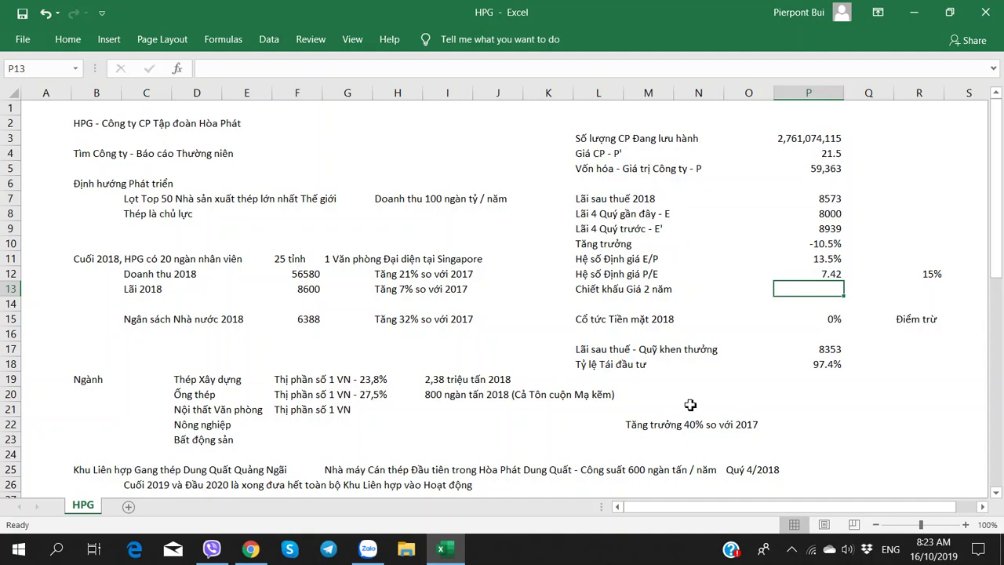
{"action": "type", "text": "="}
{"action": "key", "text": "Up"}
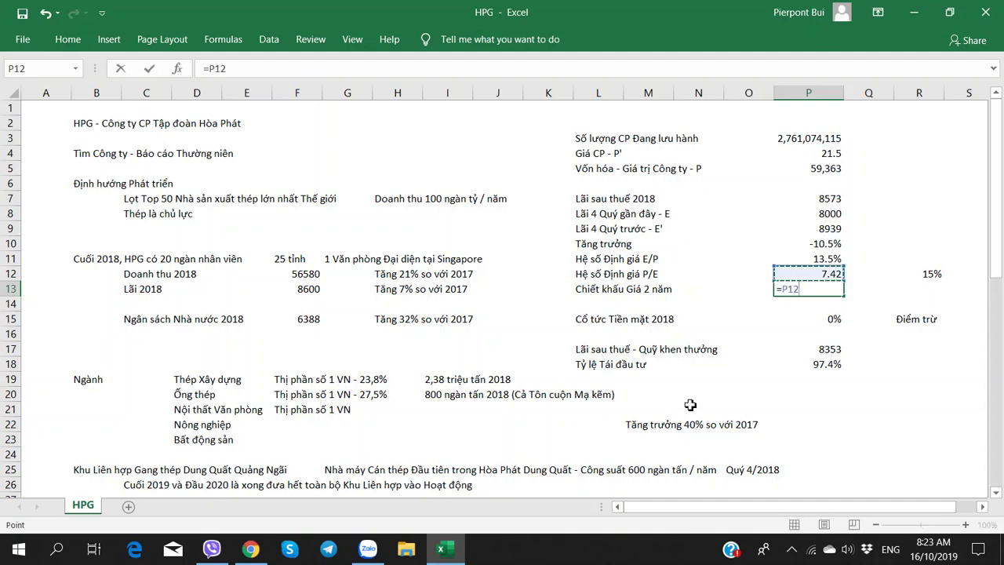
{"action": "key", "text": "Up"}
{"action": "key", "text": "Up"}
{"action": "key", "text": "Up"}
{"action": "key", "text": "Up"}
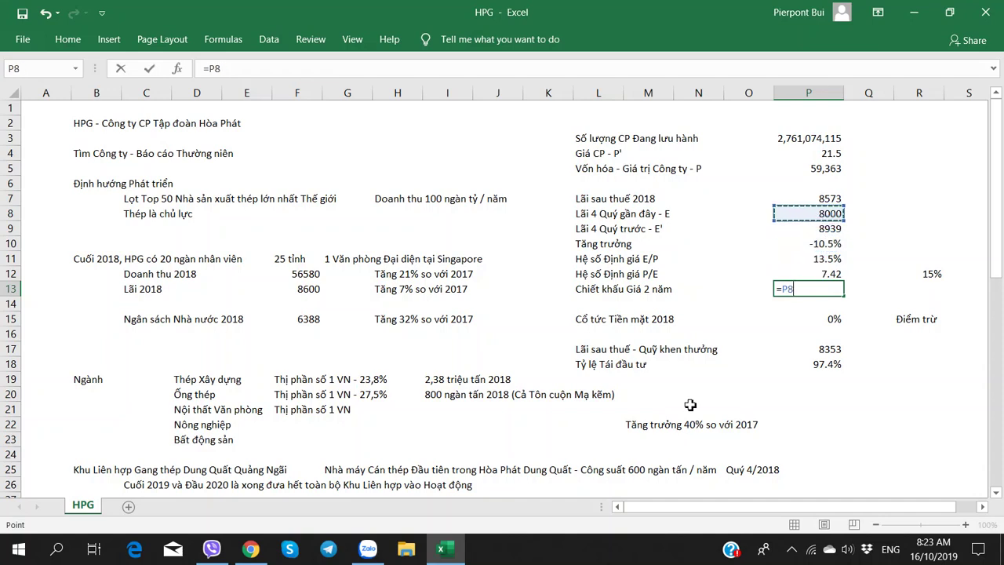
{"action": "key", "text": "Down"}
{"action": "key", "text": "Down"}
{"action": "key", "text": "Up"}
{"action": "key", "text": "Up"}
{"action": "type", "text": "*("}
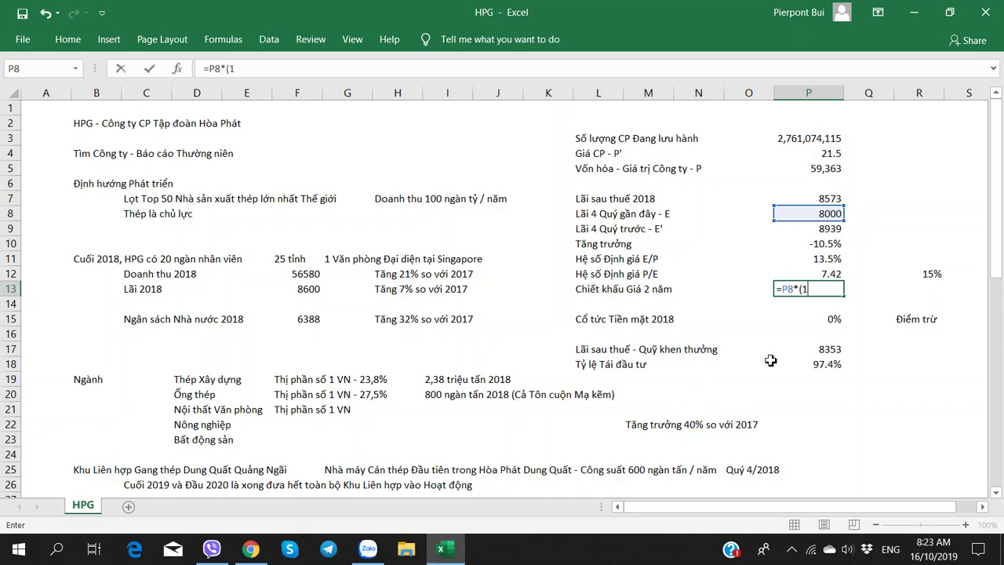
{"action": "type", "text": "1"}
{"action": "key", "text": "Return"}
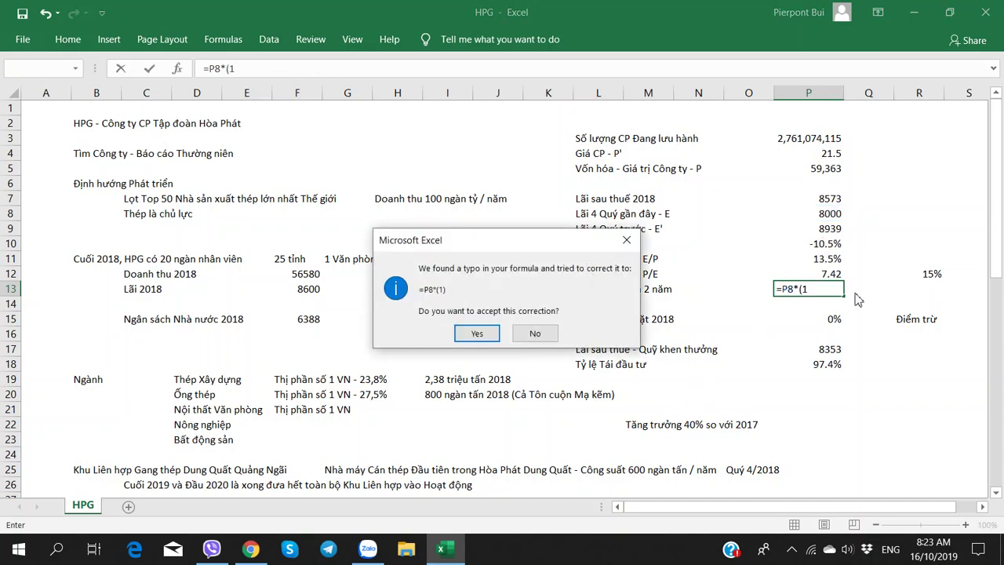
{"action": "key", "text": "Escape"}
{"action": "key", "text": "Return"}
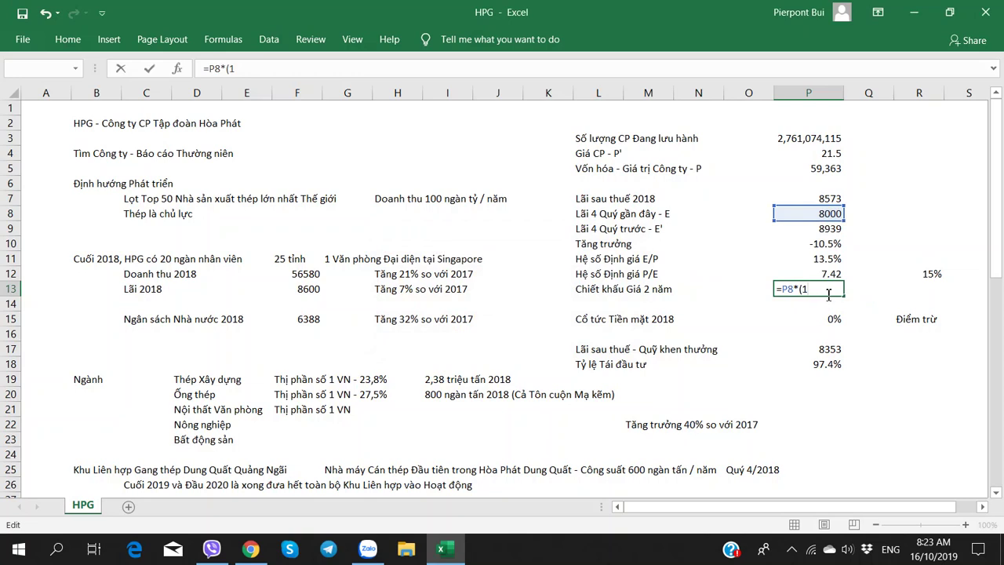
{"action": "type", "text": "+"}
{"action": "left_click", "coordinate": [816, 245]}
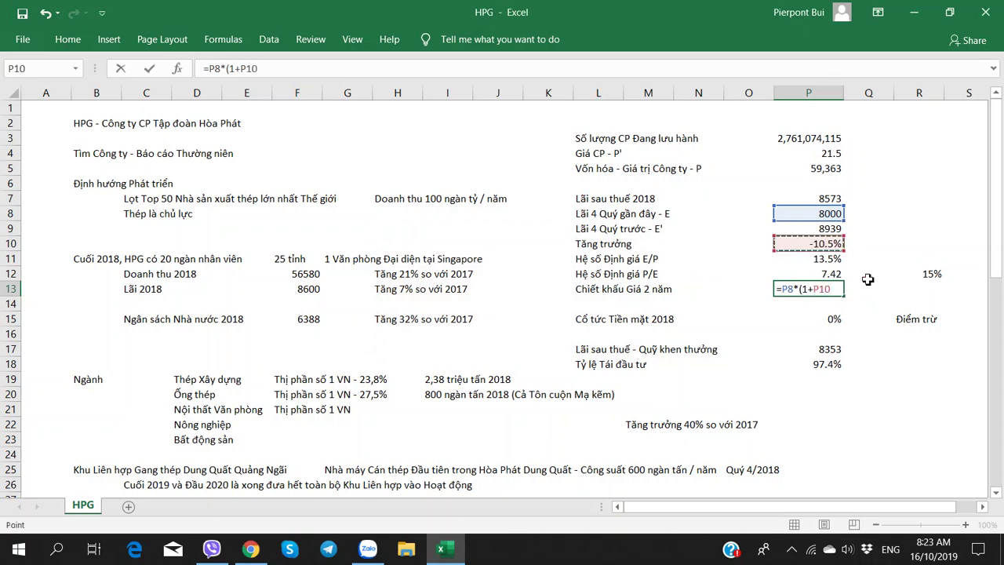
{"action": "type", "text": ")"}
{"action": "key", "text": "Return"}
Format the discount value in P13 as a number without decimal places
{"action": "key", "text": "Up"}
{"action": "key", "text": "ctrl+Left"}
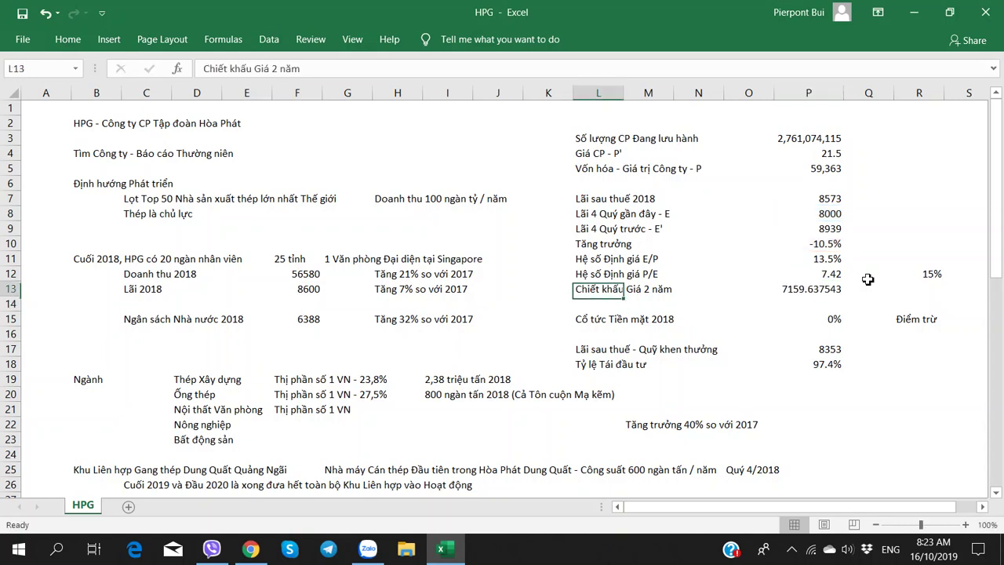
{"action": "key", "text": "Right"}
{"action": "key", "text": "Right"}
{"action": "key", "text": "Right"}
{"action": "key", "text": "Right"}
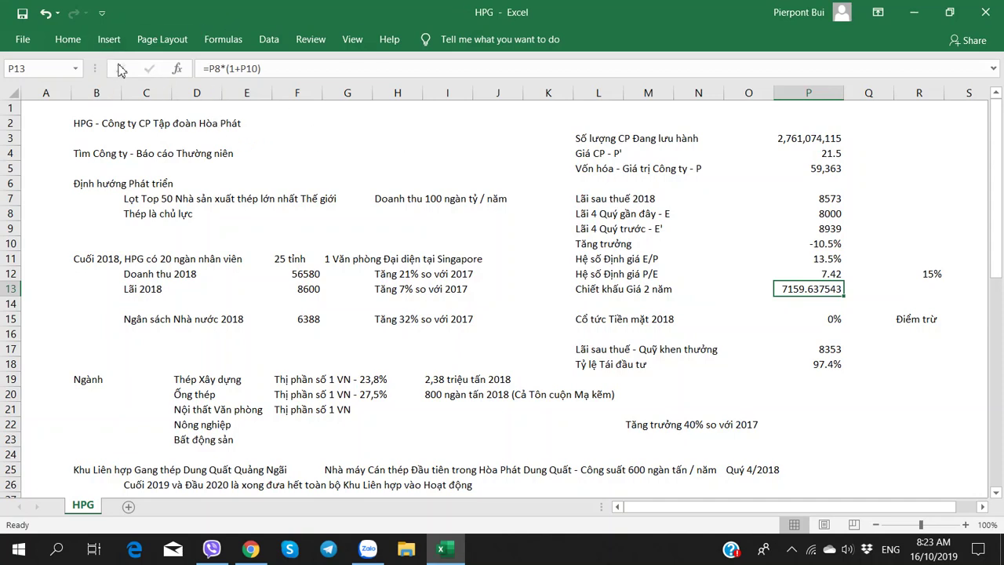
{"action": "left_click", "coordinate": [66, 43]}
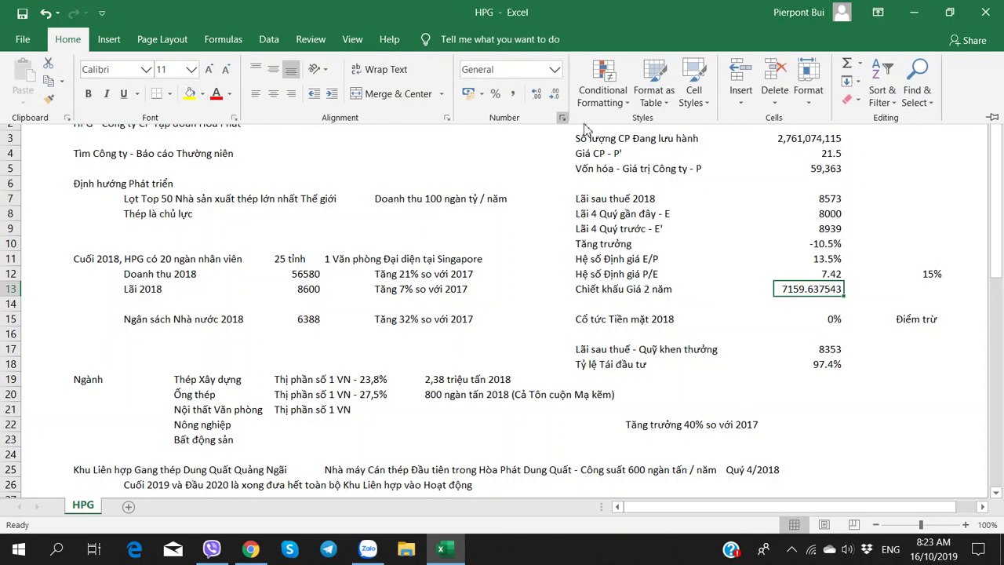
{"action": "left_click", "coordinate": [558, 93]}
{"action": "left_click", "coordinate": [558, 93]}
{"action": "left_click", "coordinate": [558, 93]}
{"action": "left_click", "coordinate": [559, 94]}
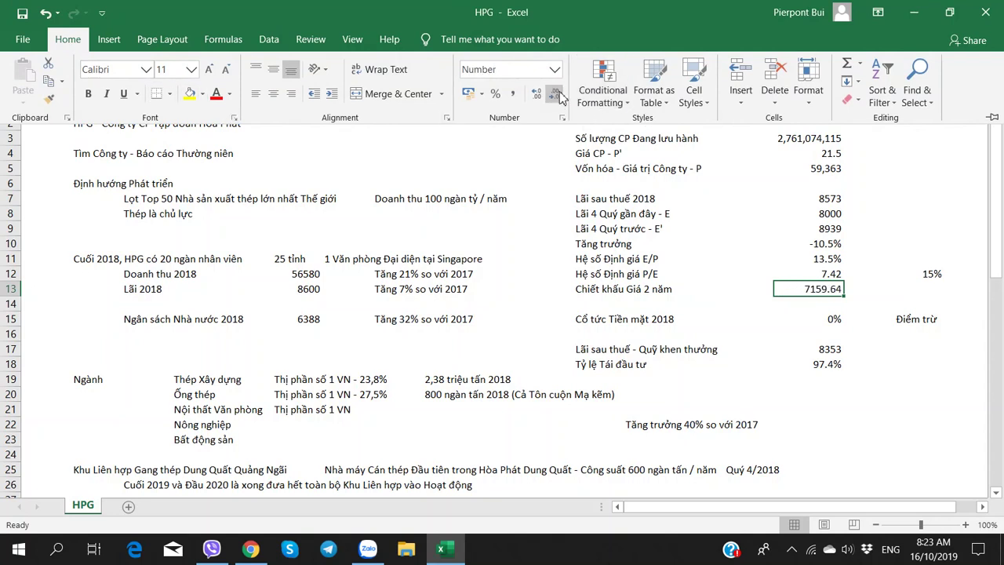
{"action": "left_click", "coordinate": [558, 93]}
{"action": "left_click", "coordinate": [559, 93]}
{"action": "left_click", "coordinate": [618, 290]}
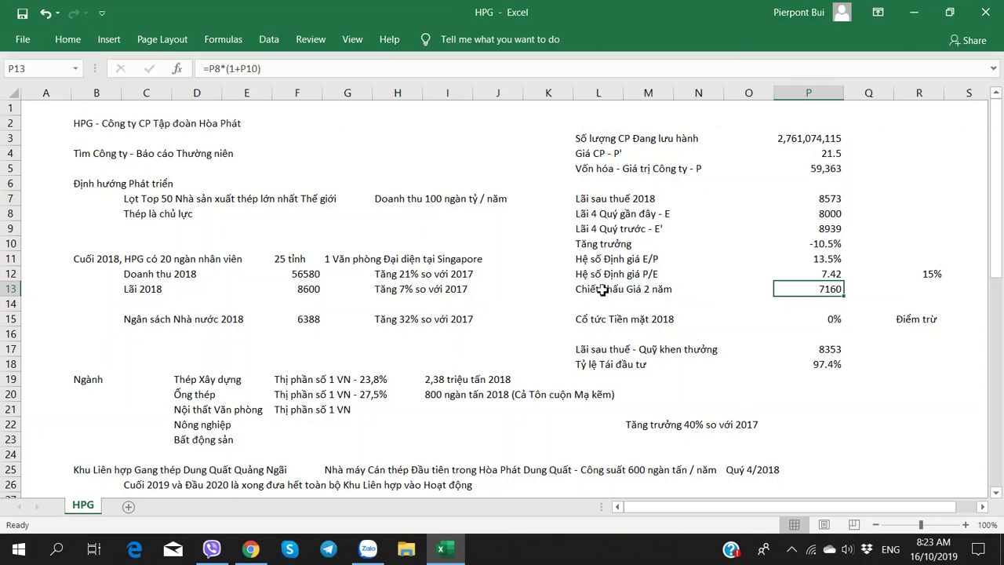
Change the label in L13 to "Chiết khấu Giá 1 năm"
{"action": "left_click", "coordinate": [589, 289]}
{"action": "left_click", "coordinate": [269, 69]}
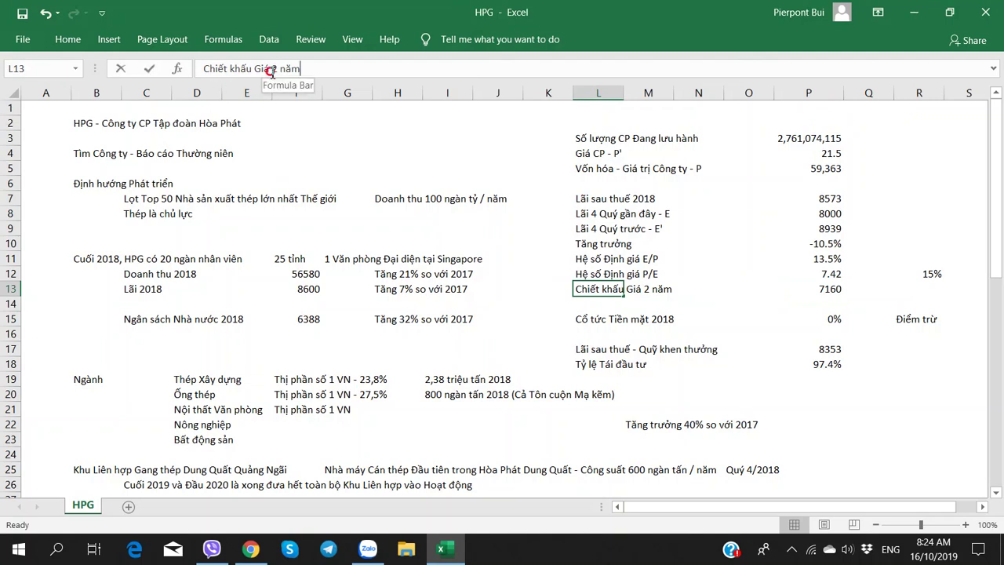
{"action": "key", "text": "Delete"}
{"action": "type", "text": "1"}
{"action": "key", "text": "Tab"}
Try to wrap the formula in P13 in parentheses and divide it by the market capitalisation in P5
{"action": "key", "text": "Tab"}
{"action": "key", "text": "Tab"}
{"action": "key", "text": "Tab"}
{"action": "key", "text": "Tab"}
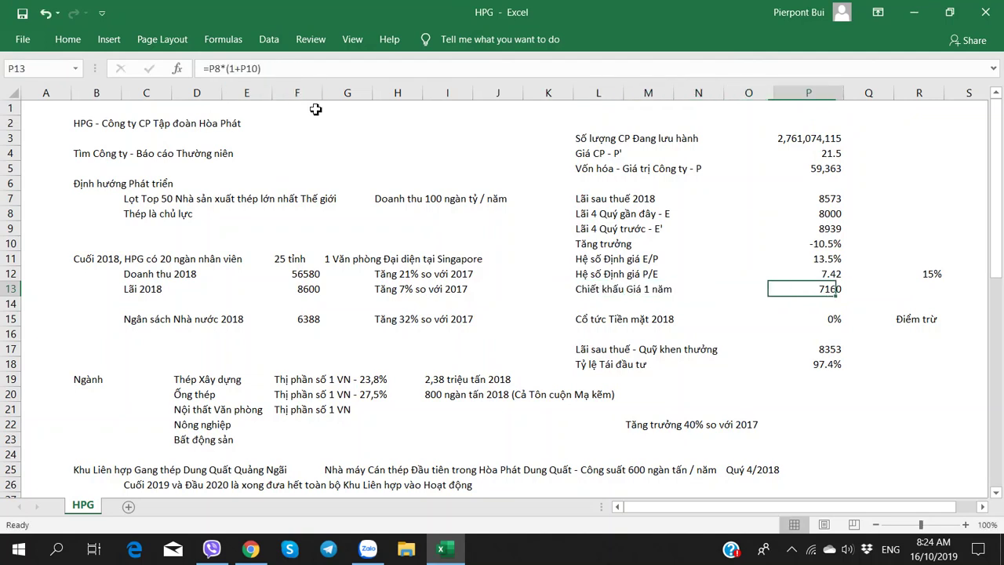
{"action": "key", "text": "Left"}
{"action": "left_click", "coordinate": [207, 68]}
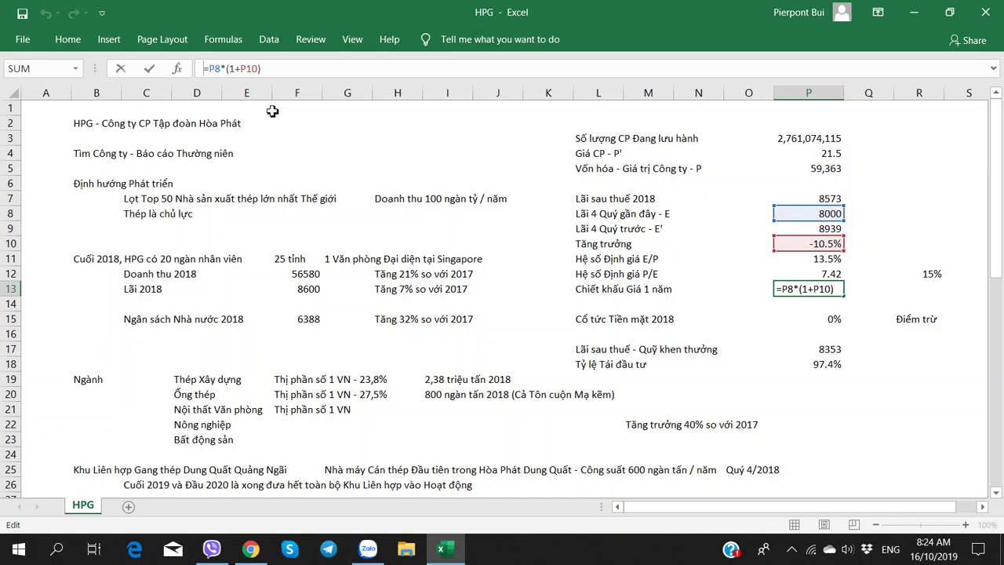
{"action": "type", "text": "("}
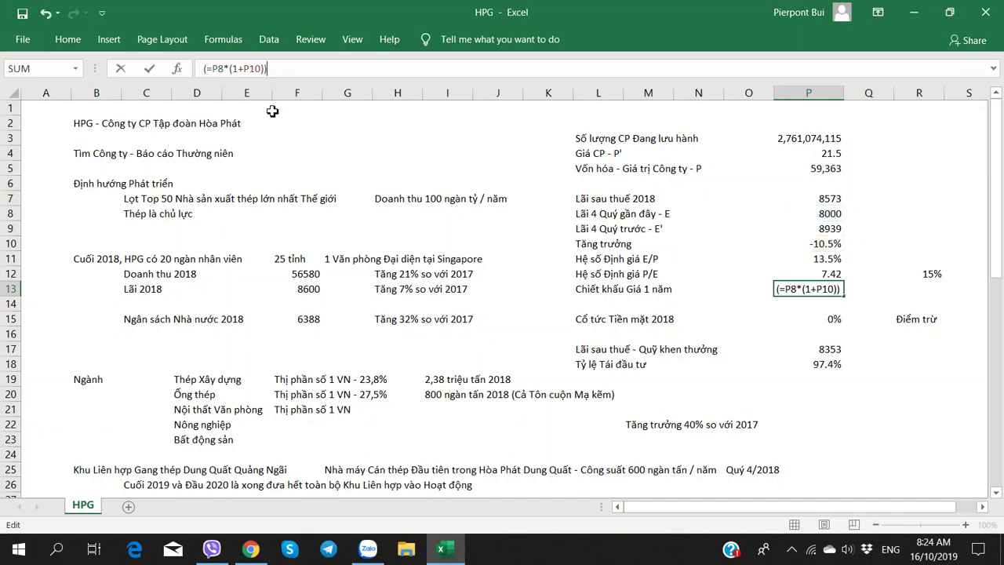
{"action": "type", "text": "/"}
{"action": "left_click", "coordinate": [790, 170]}
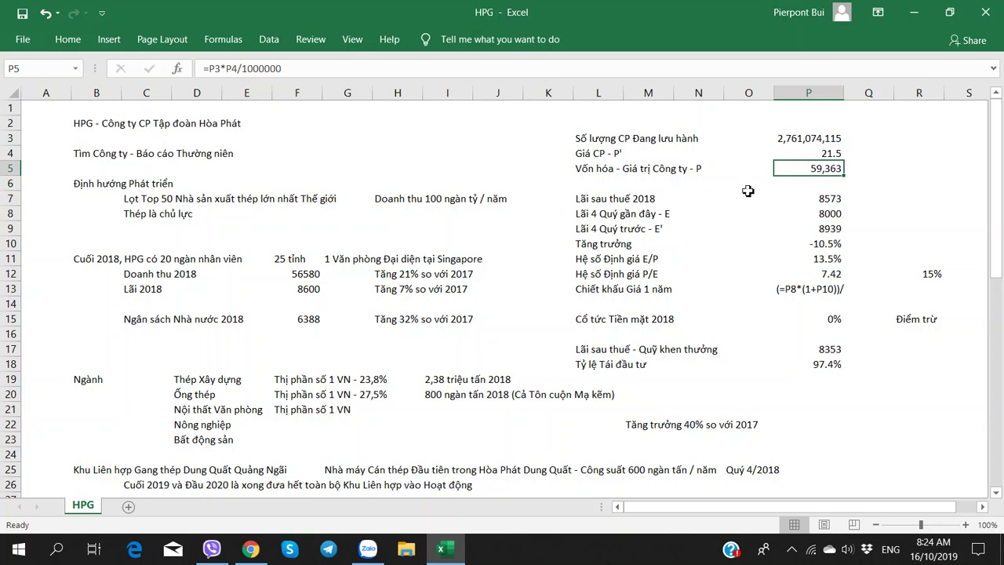
Try to complete the division in P13 with the share price P4 as the divisor
{"action": "left_click", "coordinate": [838, 292]}
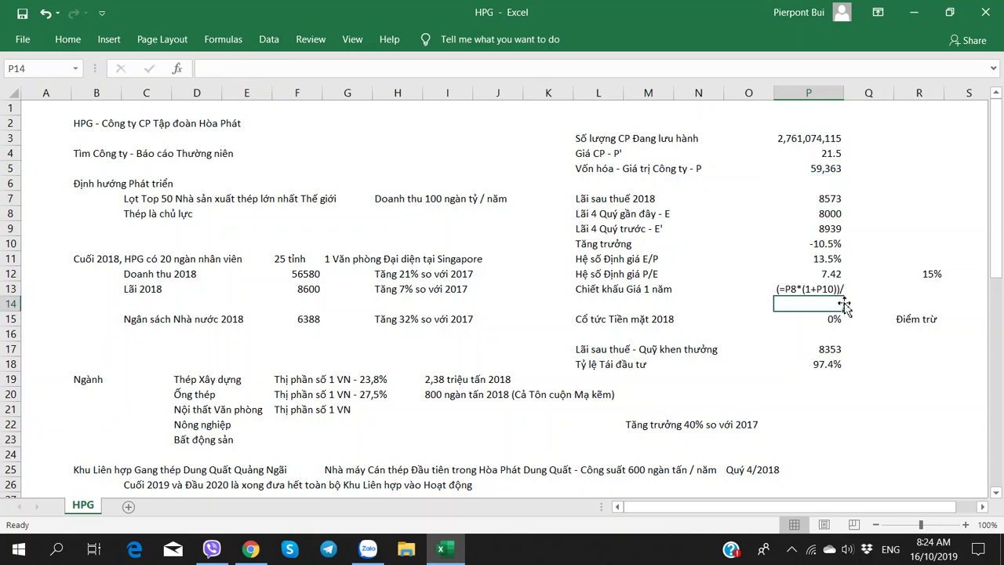
{"action": "left_click", "coordinate": [340, 74]}
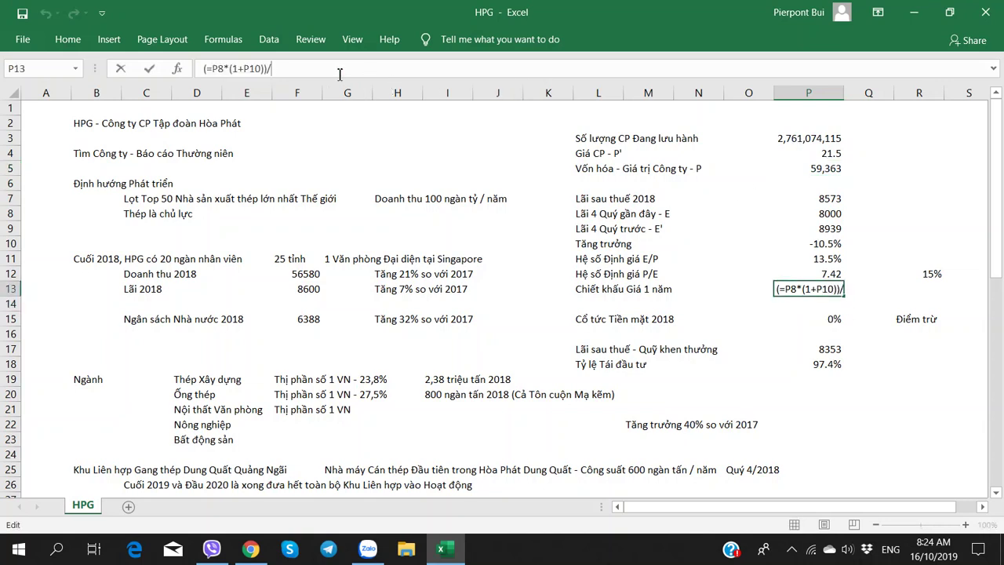
{"action": "type", "text": "Ơ"}
{"action": "key", "text": "BackSpace"}
{"action": "type", "text": "P"}
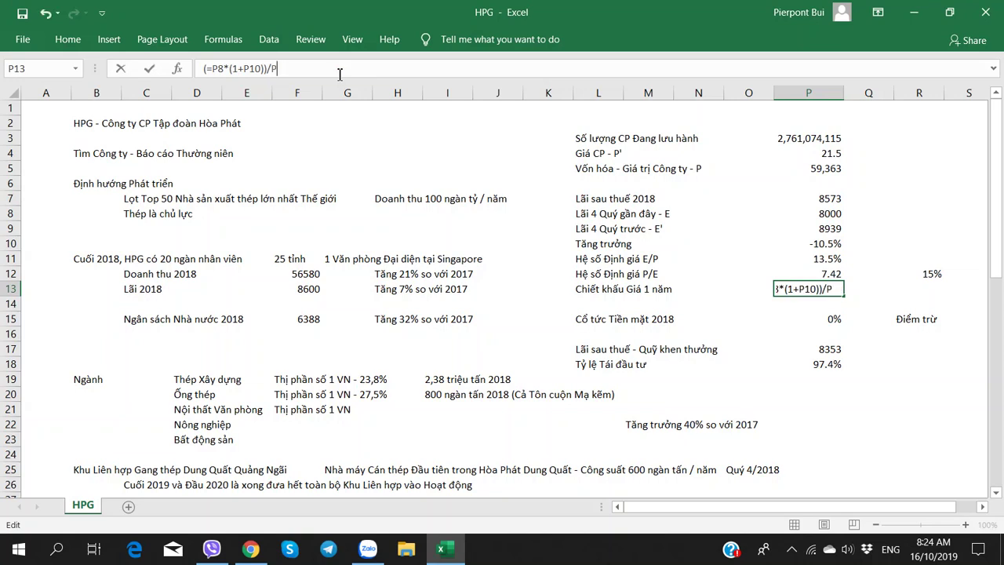
{"action": "type", "text": "e"}
{"action": "type", "text": "4"}
{"action": "key", "text": "Return"}
{"action": "key", "text": "Up"}
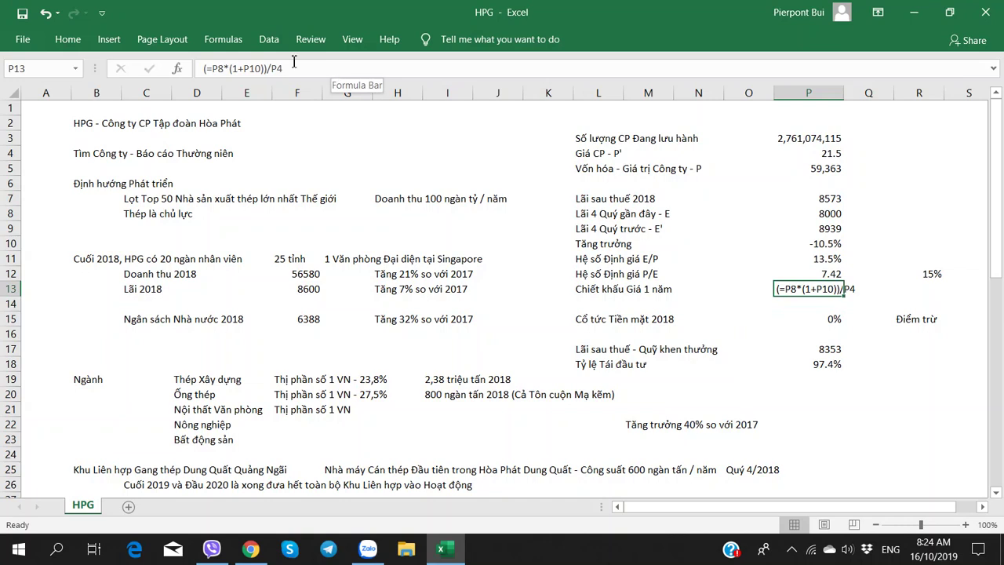
Remove the trailing /P4 and the parenthesis before the equals sign from the entry in P13
{"action": "left_click", "coordinate": [303, 72]}
{"action": "key", "text": "BackSpace"}
{"action": "key", "text": "BackSpace"}
{"action": "key", "text": "BackSpace"}
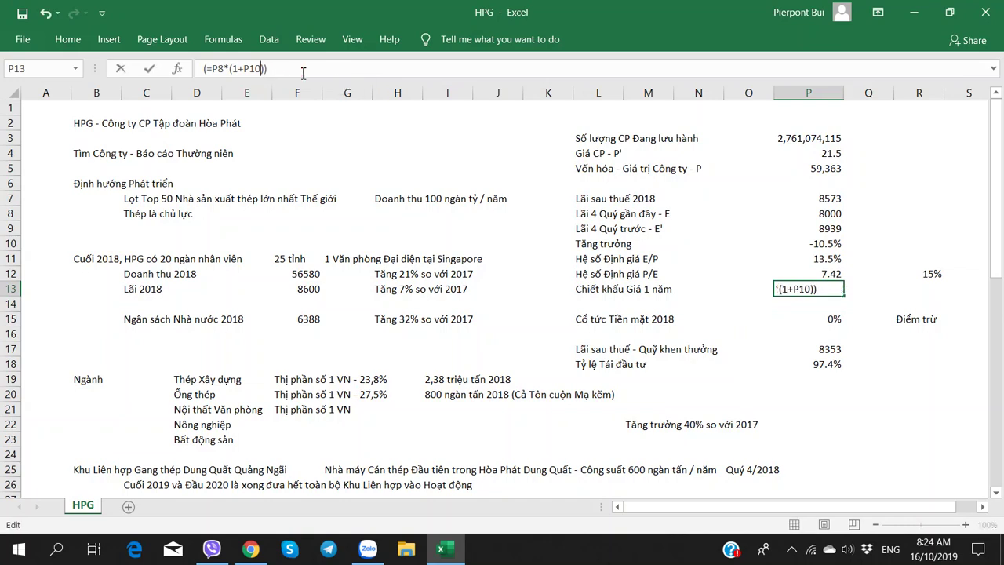
{"action": "key", "text": "Home"}
{"action": "key", "text": "Right"}
{"action": "key", "text": "BackSpace"}
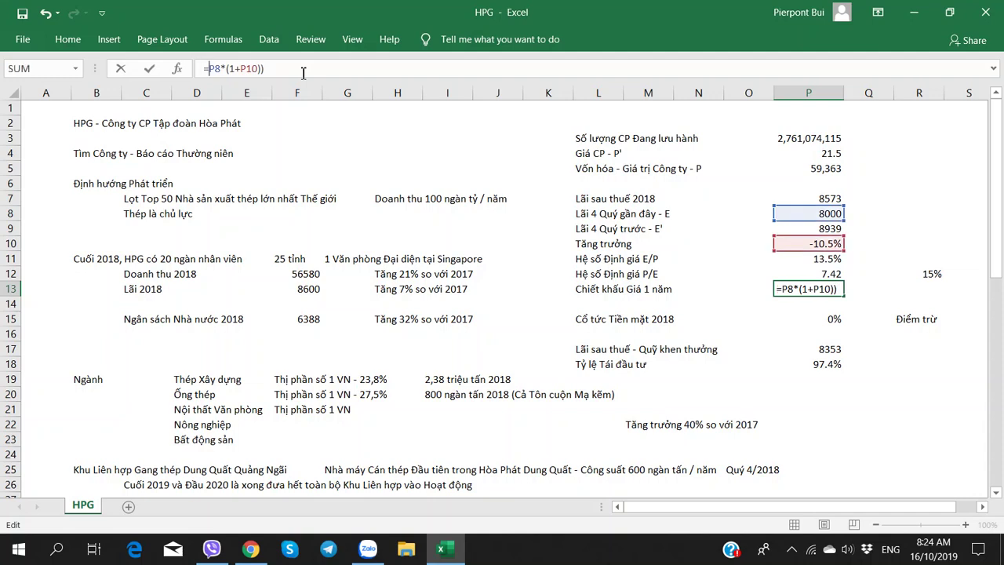
Complete the formula in P13 as =(P8*(1+P10))/P4
{"action": "type", "text": "("}
{"action": "type", "text": "?P4"}
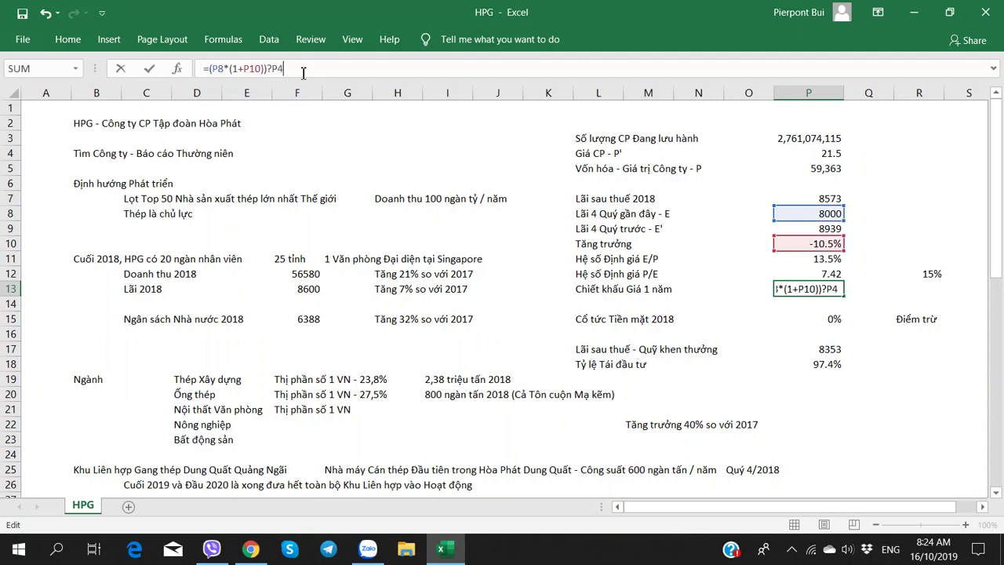
{"action": "key", "text": "Return"}
{"action": "key", "text": "Return"}
{"action": "left_click", "coordinate": [273, 69]}
{"action": "key", "text": "shift+Left"}
{"action": "type", "text": "/"}
{"action": "key", "text": "Return"}
Inspect the cell references in the discount formula in P13 without changing it
{"action": "key", "text": "Up"}
{"action": "key", "text": "Up"}
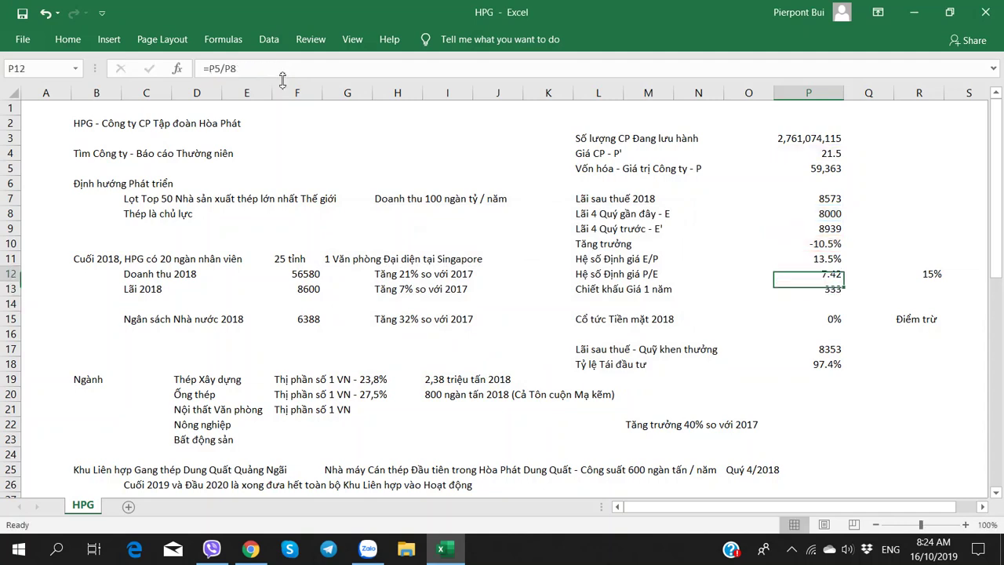
{"action": "key", "text": "Down"}
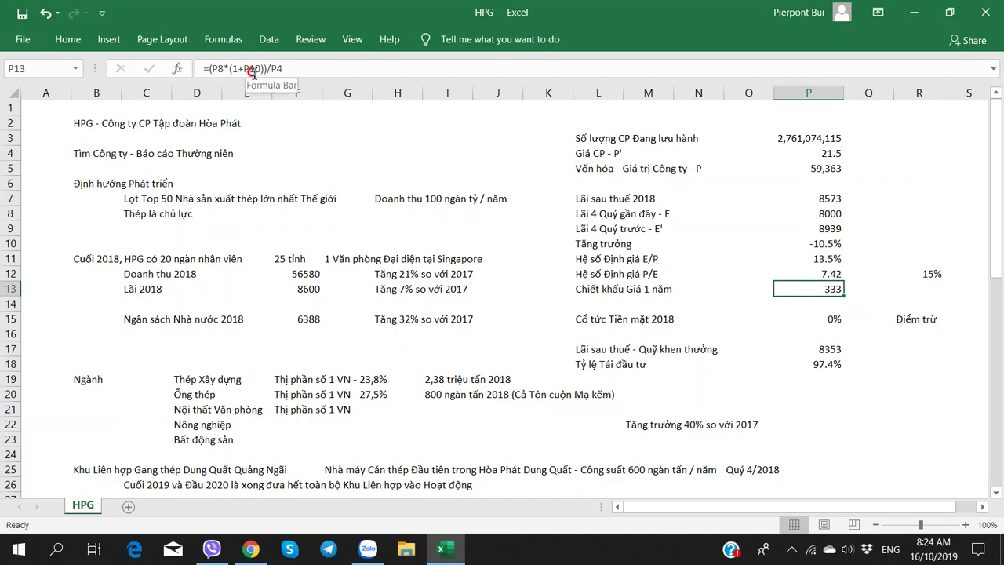
{"action": "left_click", "coordinate": [247, 69]}
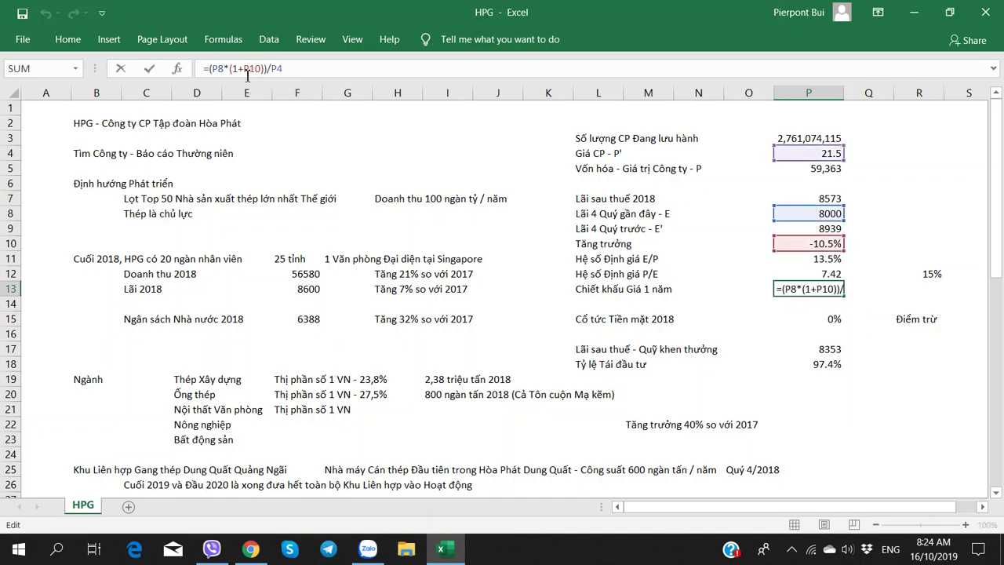
{"action": "left_click", "coordinate": [233, 69]}
{"action": "key", "text": "Right"}
{"action": "key", "text": "Right"}
{"action": "key", "text": "Right"}
{"action": "key", "text": "Right"}
{"action": "key", "text": "Right"}
{"action": "key", "text": "Right"}
{"action": "key", "text": "Right"}
{"action": "key", "text": "Right"}
{"action": "key", "text": "Tab"}
Enter the growth factor formula =(1+P10) in P14, below the discount value
{"action": "key", "text": "Down"}
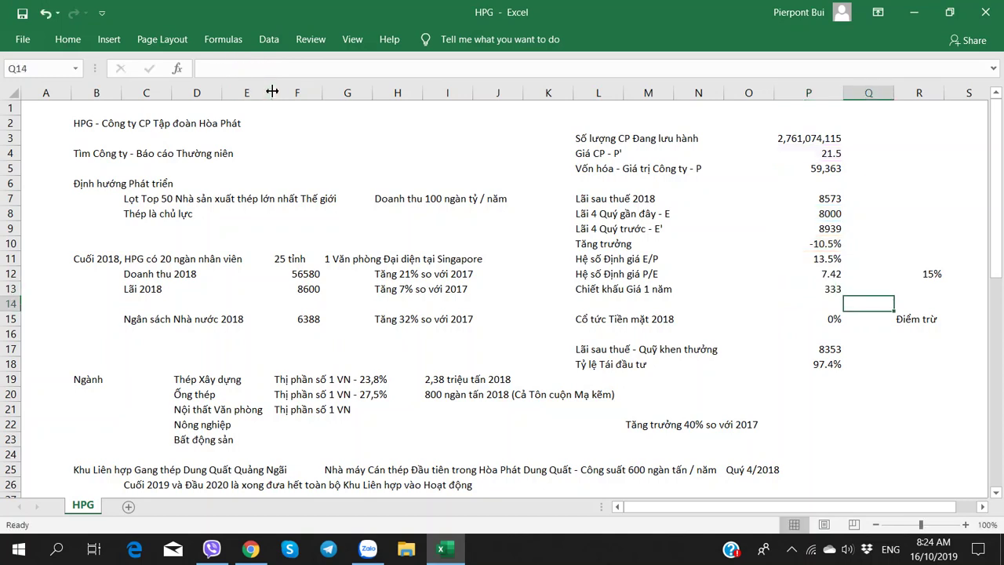
{"action": "key", "text": "Left"}
{"action": "type", "text": "=(1+P10)"}
{"action": "key", "text": "Return"}
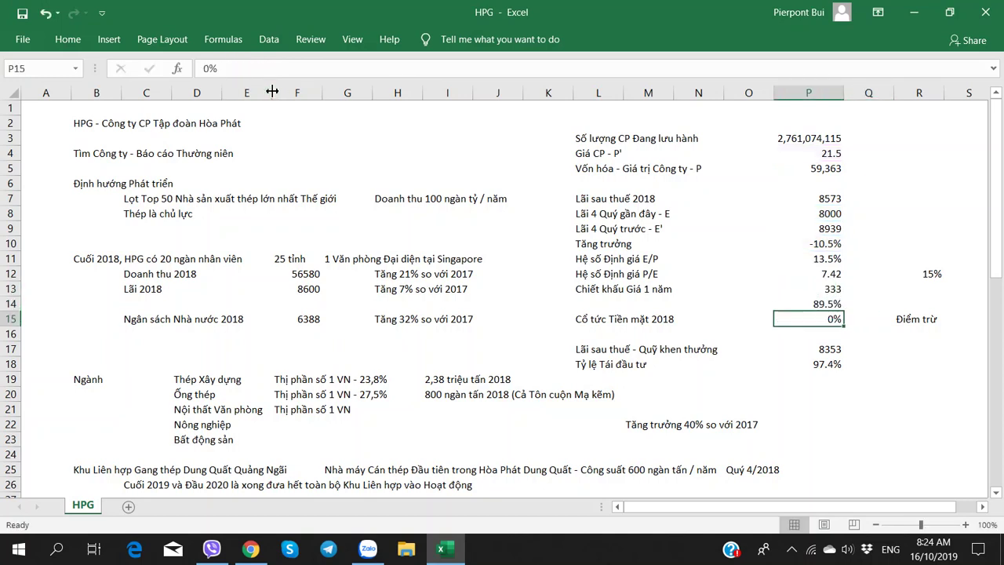
Clear the growth factor formula from P14, below the one-year discount value
{"action": "key", "text": "Up"}
{"action": "key", "text": "Delete"}
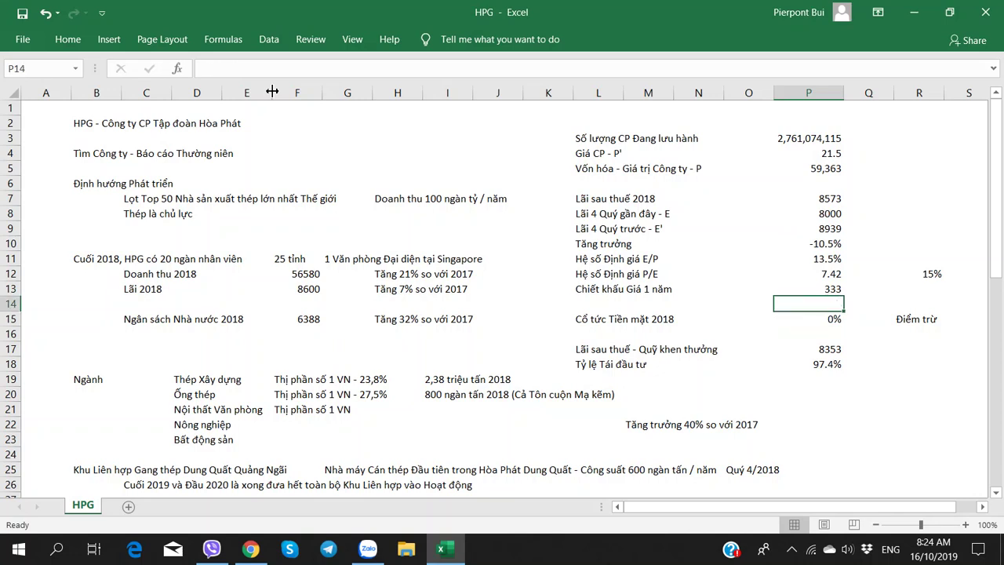
{"action": "key", "text": "Up"}
{"action": "key", "text": "Up"}
{"action": "key", "text": "Up"}
{"action": "key", "text": "Up"}
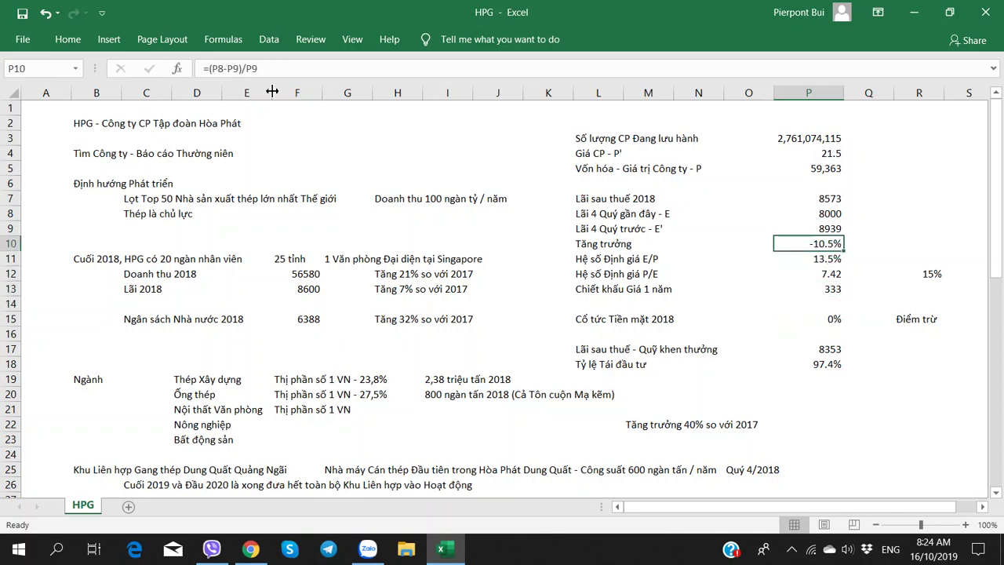
Change the divisor in the discount formula in P13 to P5, making it =(P8*(1+P10))/P5
{"action": "key", "text": "Down"}
{"action": "key", "text": "Down"}
{"action": "key", "text": "Down"}
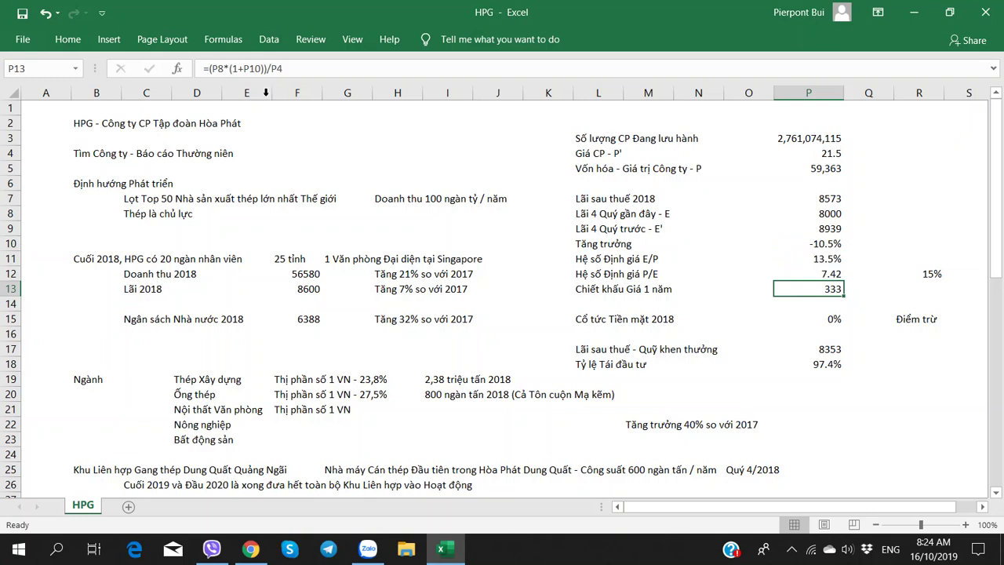
{"action": "left_click", "coordinate": [225, 71]}
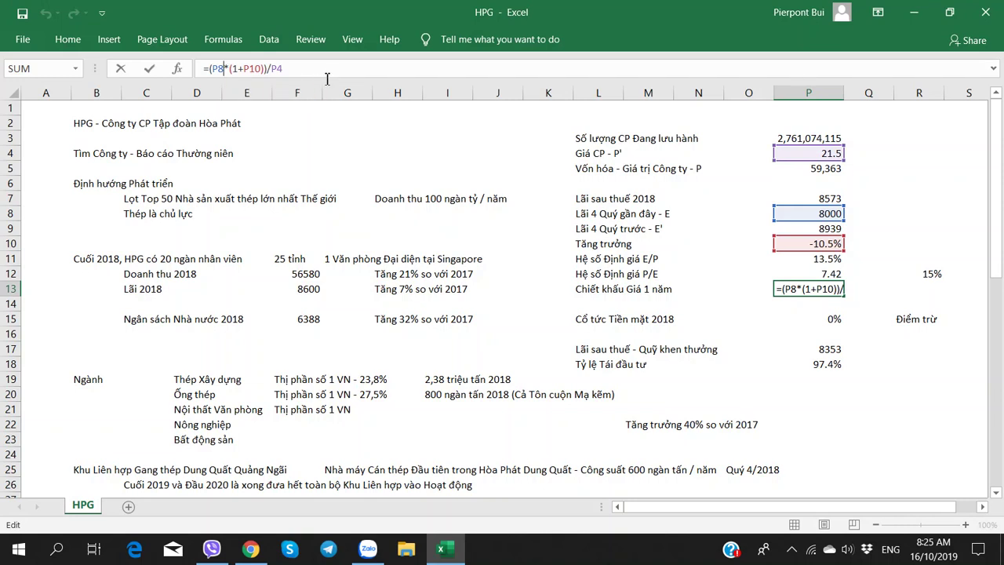
{"action": "key", "text": "Down"}
{"action": "key", "text": "Return"}
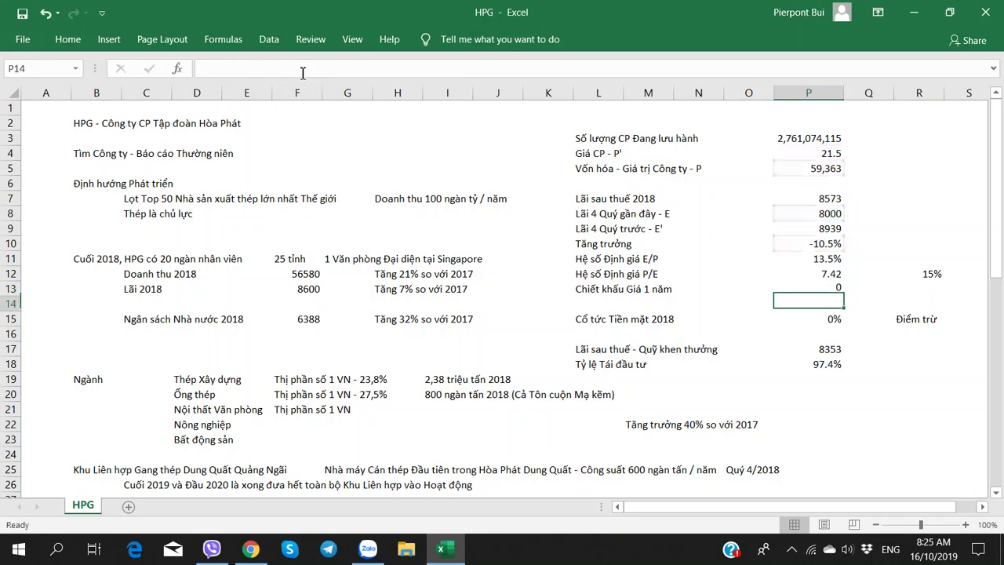
{"action": "key", "text": "Up"}
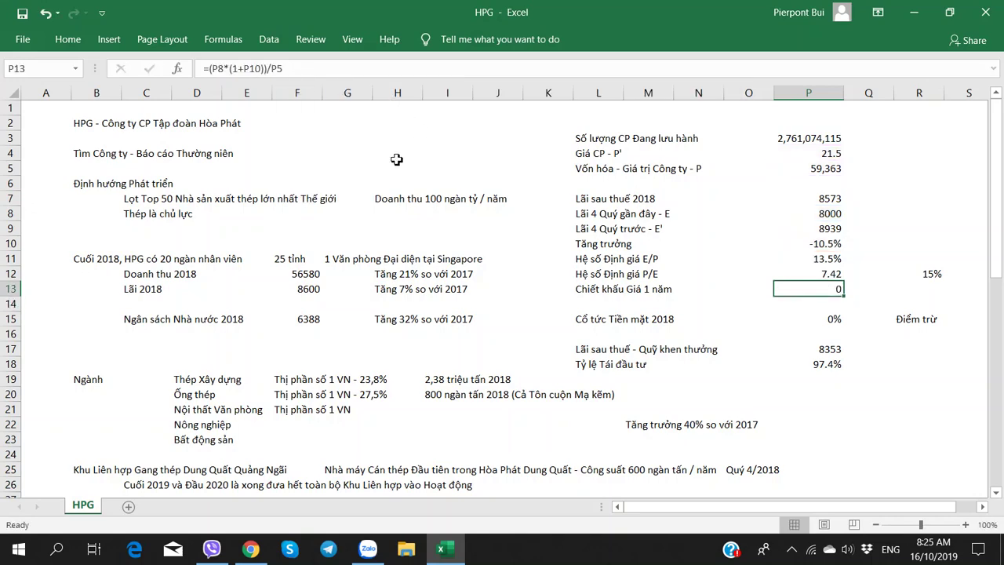
{"action": "key", "text": "ctrl+1"}
{"action": "key", "text": "Escape"}
{"action": "left_click", "coordinate": [808, 244]}
{"action": "key", "text": "ctrl+c"}
{"action": "left_click", "coordinate": [816, 290]}
{"action": "right_click", "coordinate": [816, 291]}
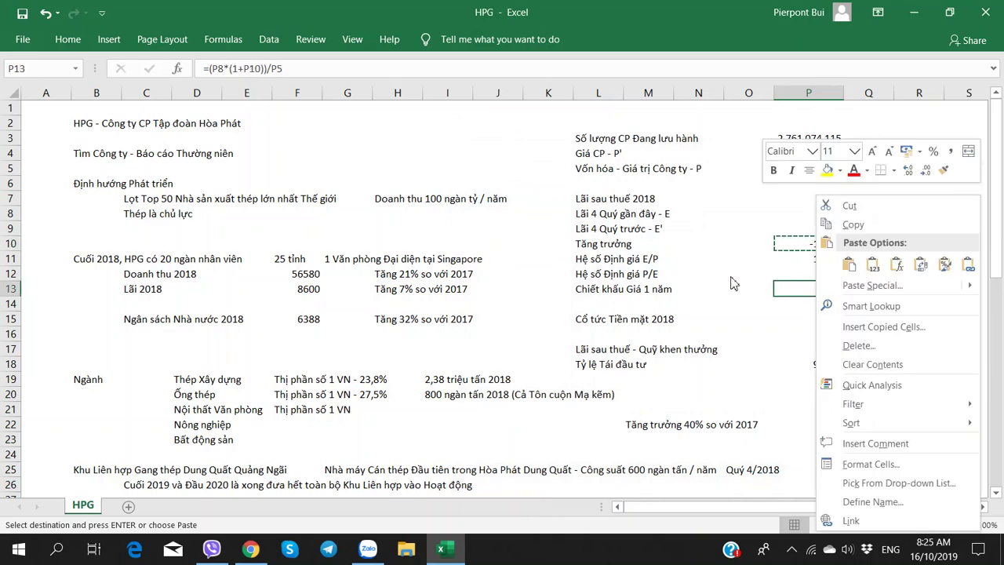
{"action": "key", "text": "Escape"}
Apply the percentage formatting of the E/P ratio in P11 to the discount value in P13, keeping its formula
{"action": "left_click", "coordinate": [818, 264]}
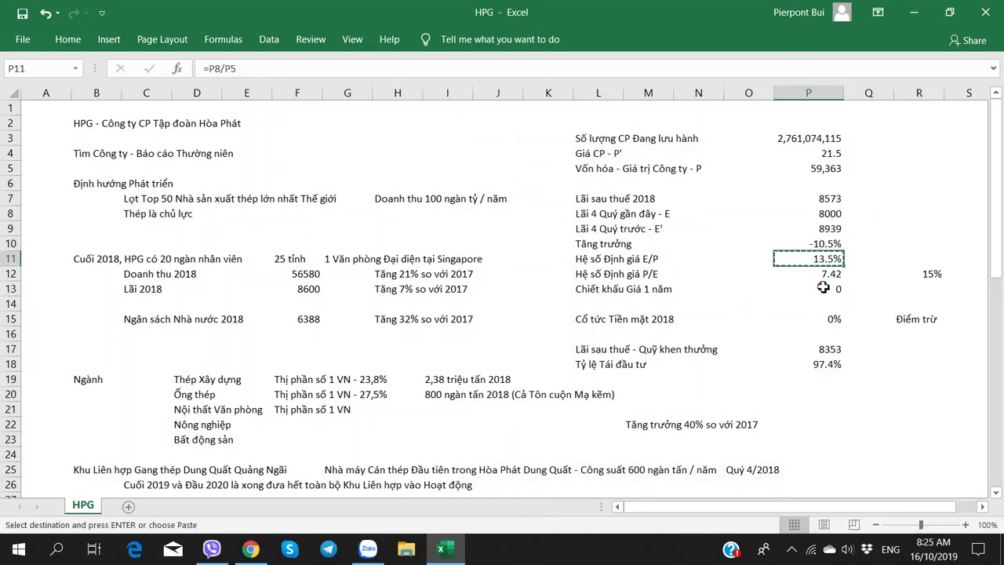
{"action": "right_click", "coordinate": [823, 288]}
{"action": "left_click", "coordinate": [820, 282]}
{"action": "left_click", "coordinate": [705, 223]}
{"action": "left_click", "coordinate": [829, 390]}
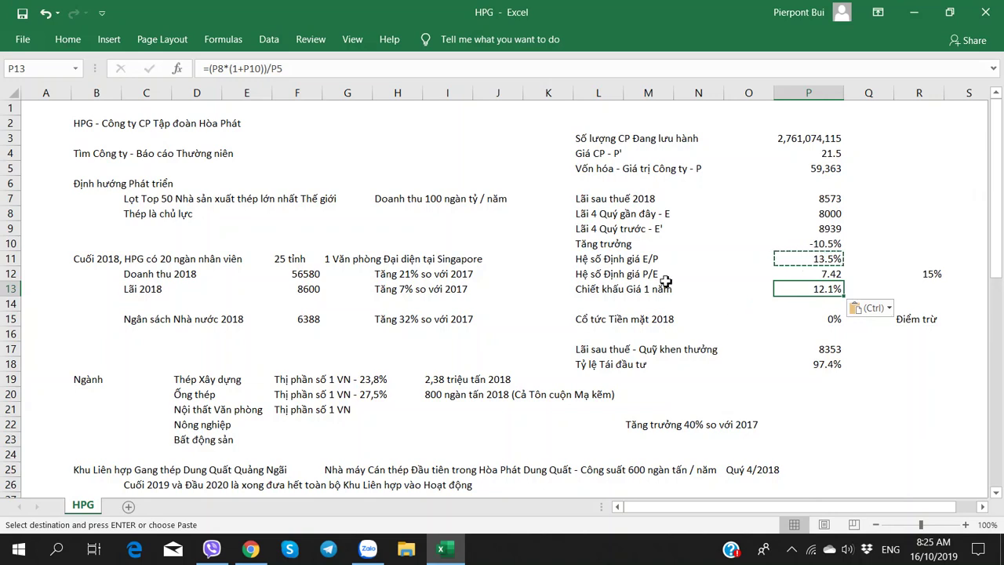
Look through the sheet from the Chiết khấu Giá 1 năm row down to the free rows below Trang 24/156
{"action": "left_click", "coordinate": [609, 287]}
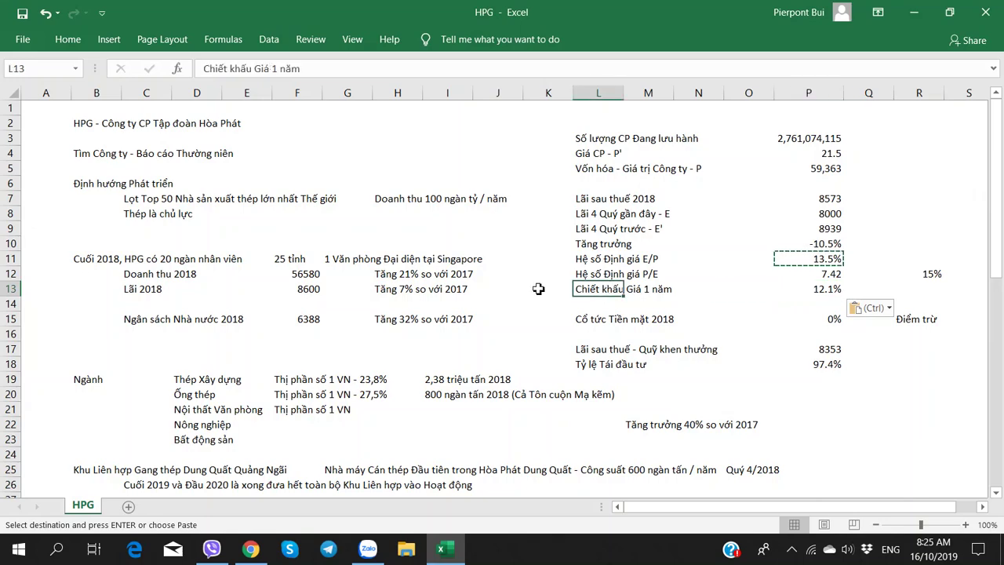
{"action": "scroll", "coordinate": [297, 327], "scroll_direction": "down", "scroll_amount": 5}
{"action": "scroll", "coordinate": [297, 327], "scroll_direction": "up", "scroll_amount": 5}
{"action": "scroll", "coordinate": [454, 309], "scroll_direction": "down", "scroll_amount": 5}
{"action": "scroll", "coordinate": [454, 309], "scroll_direction": "up", "scroll_amount": 5}
{"action": "scroll", "coordinate": [455, 309], "scroll_direction": "down", "scroll_amount": 7}
{"action": "scroll", "coordinate": [455, 309], "scroll_direction": "up", "scroll_amount": 7}
{"action": "scroll", "coordinate": [300, 335], "scroll_direction": "down", "scroll_amount": 7}
{"action": "scroll", "coordinate": [152, 359], "scroll_direction": "down", "scroll_amount": 10}
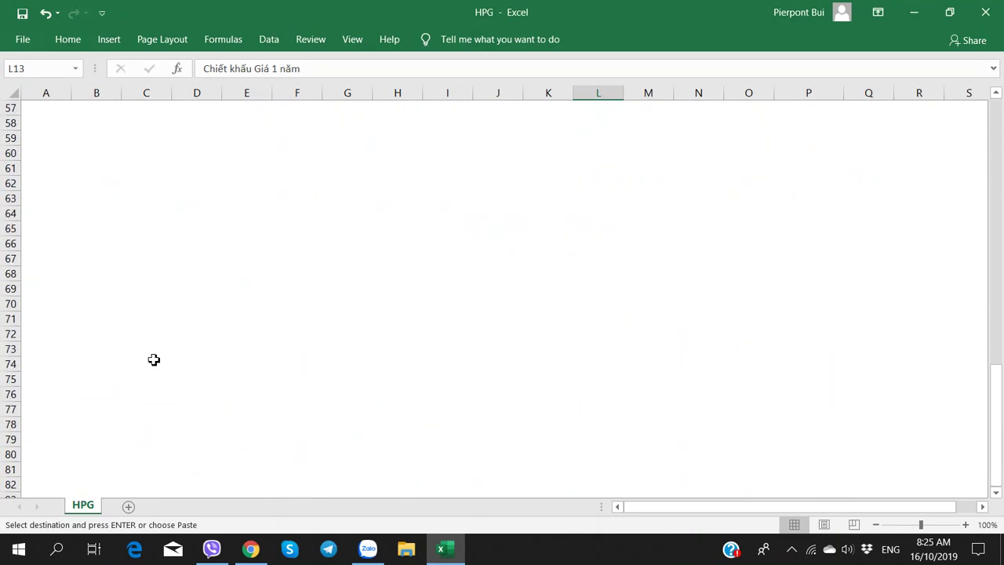
{"action": "scroll", "coordinate": [153, 359], "scroll_direction": "up", "scroll_amount": 3}
Select C58 for a new entry and bring up the annual report HPG_18CN_BCTN.pdf in Chrome at its company history page
{"action": "left_click", "coordinate": [140, 323]}
{"action": "left_click", "coordinate": [149, 336]}
{"action": "key", "text": "alt+Tab"}
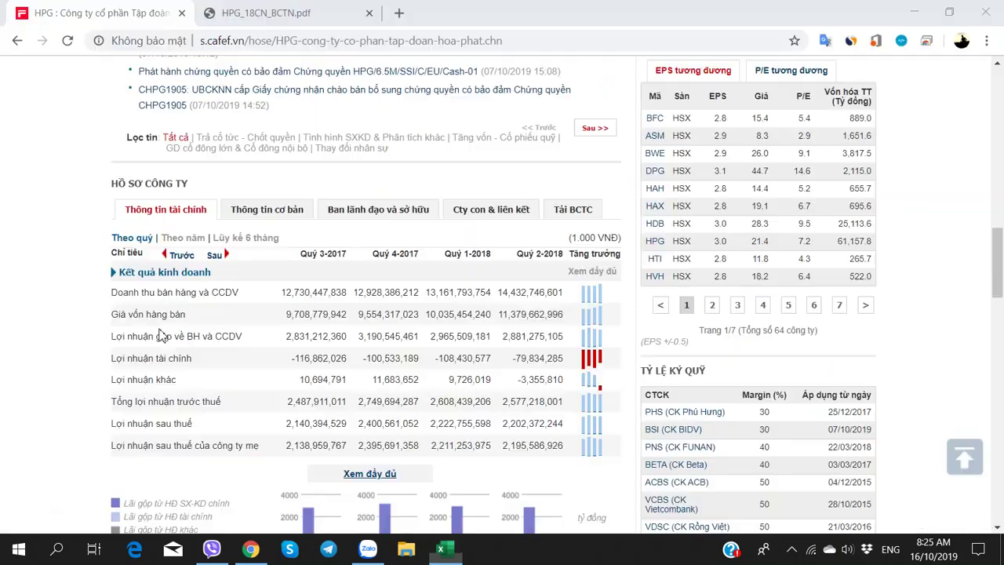
{"action": "left_click", "coordinate": [239, 8]}
{"action": "key", "text": "alt+Tab"}
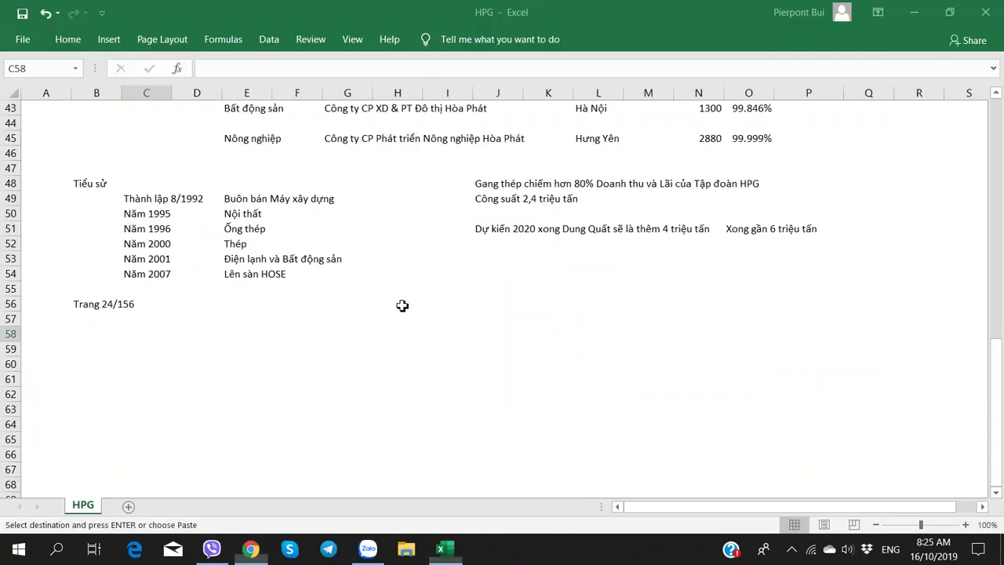
{"action": "key", "text": "alt+Tab"}
{"action": "key", "text": "alt+Tab"}
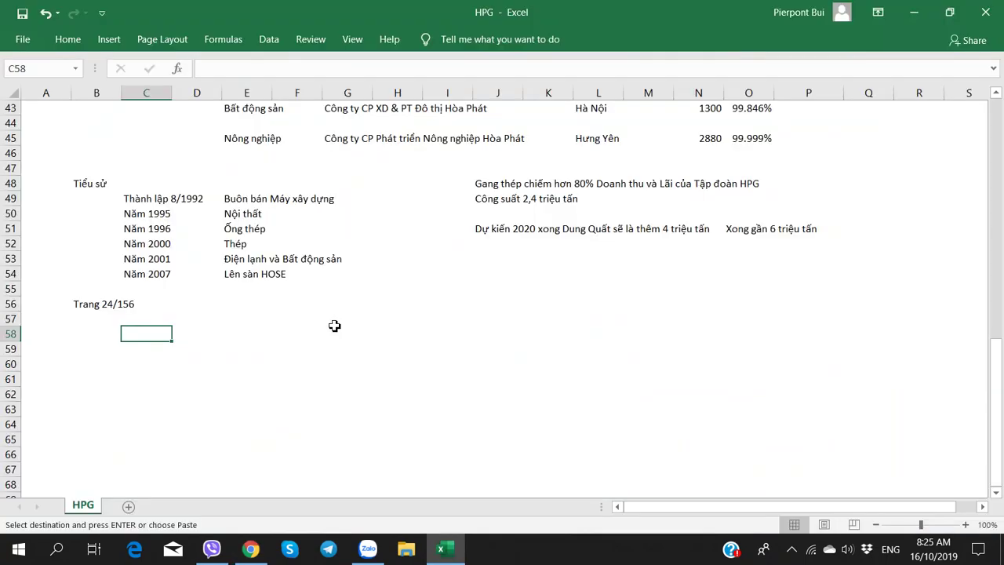
{"action": "key", "text": "super+Down"}
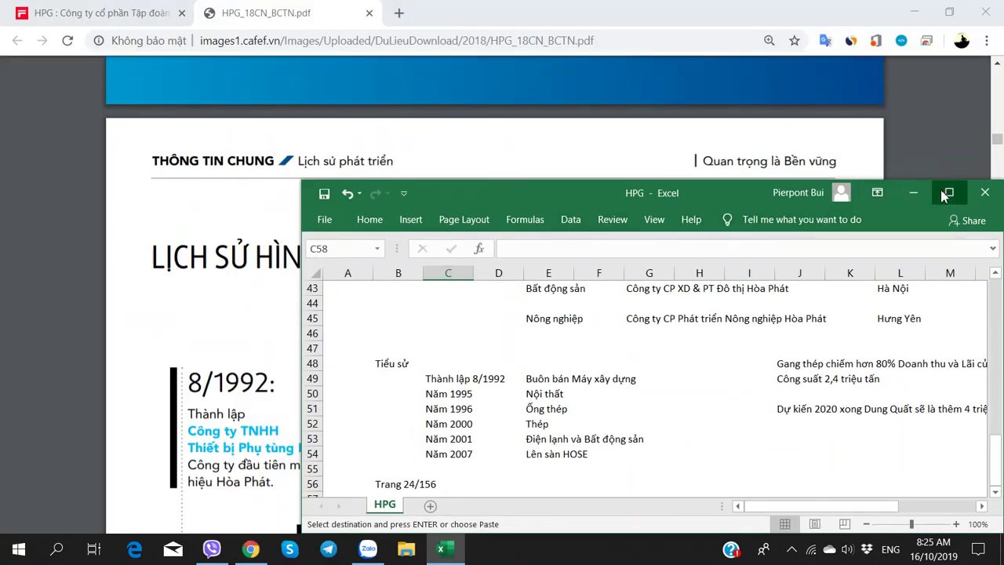
{"action": "left_click", "coordinate": [946, 193]}
{"action": "key", "text": "alt+Tab"}
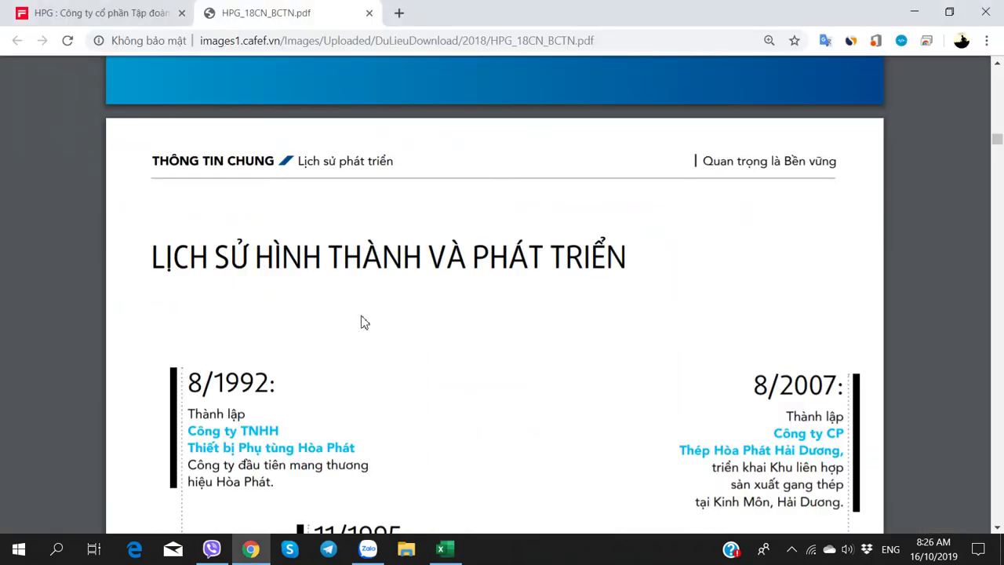
Switch back to Excel and enter the heading Lịch sử HPG in C58
{"action": "type", "text": "Li"}
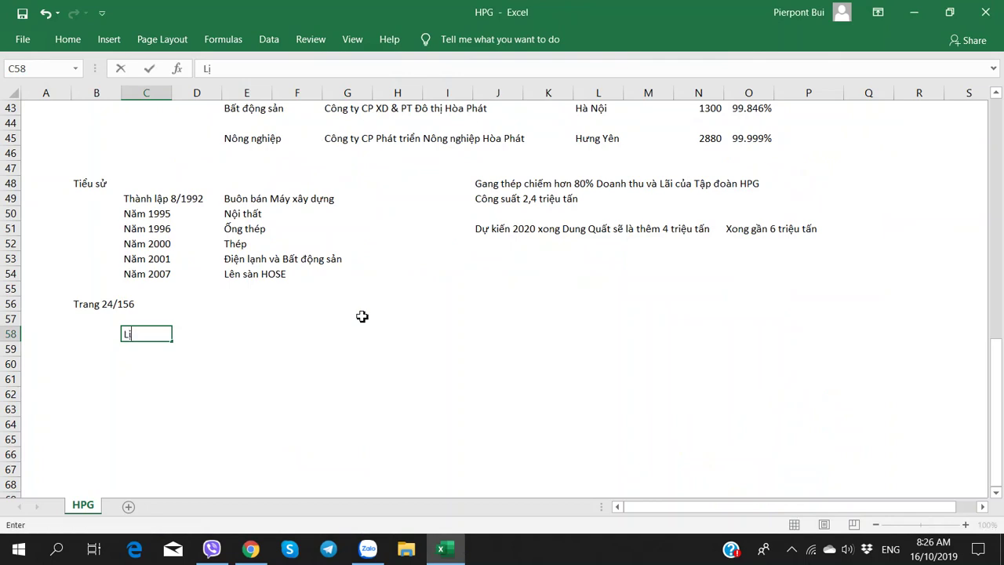
{"action": "type", "text": "ch sử Hình"}
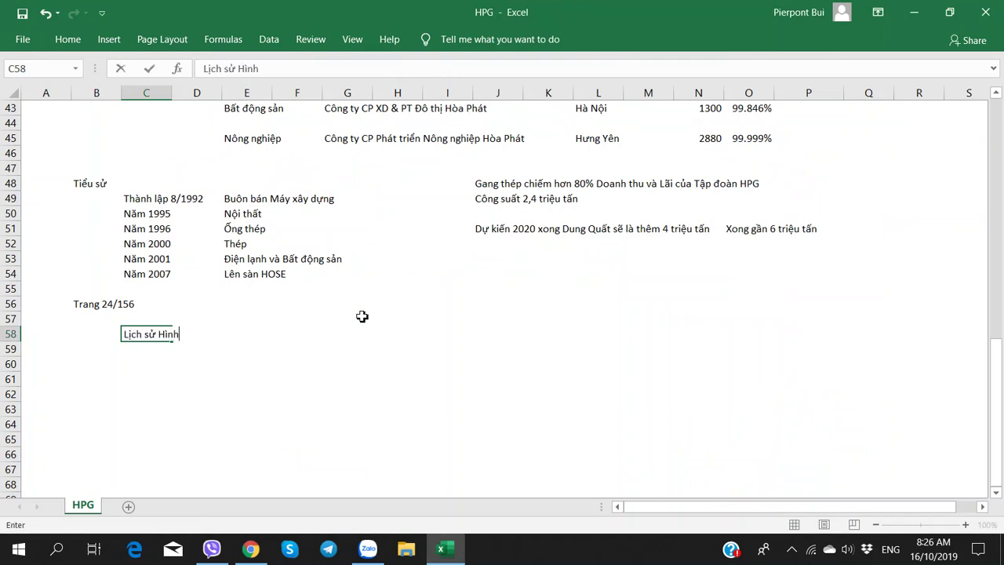
{"action": "key", "text": "BackSpace"}
{"action": "key", "text": "BackSpace"}
{"action": "key", "text": "BackSpace"}
{"action": "type", "text": "PG"}
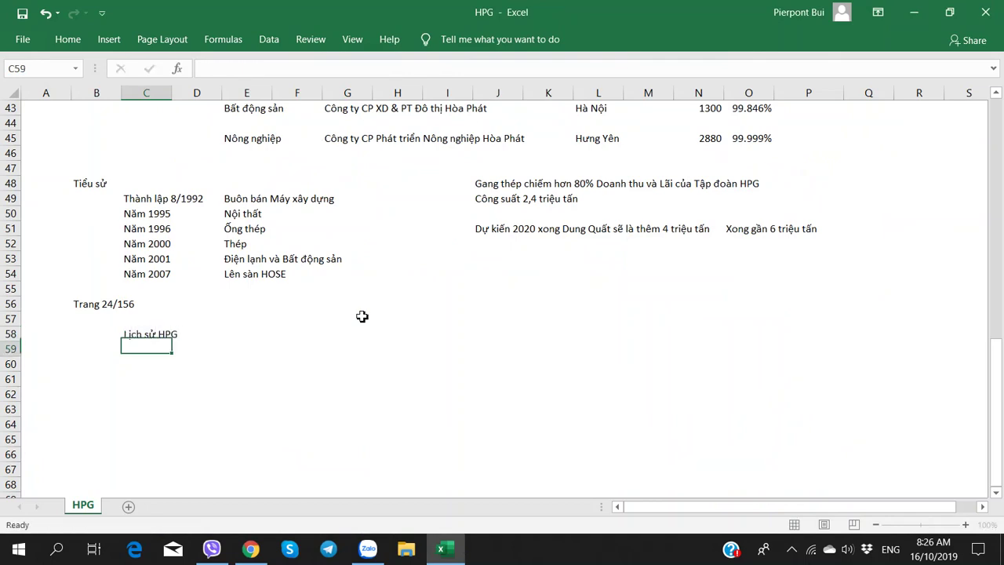
{"action": "key", "text": "Return"}
Compare the founding milestones in the annual report in Chrome with the Tiểu sử notes in rows 49 to 54 of the Excel sheet
{"action": "key", "text": "alt+Tab"}
{"action": "scroll", "coordinate": [442, 345], "scroll_direction": "down", "scroll_amount": 5}
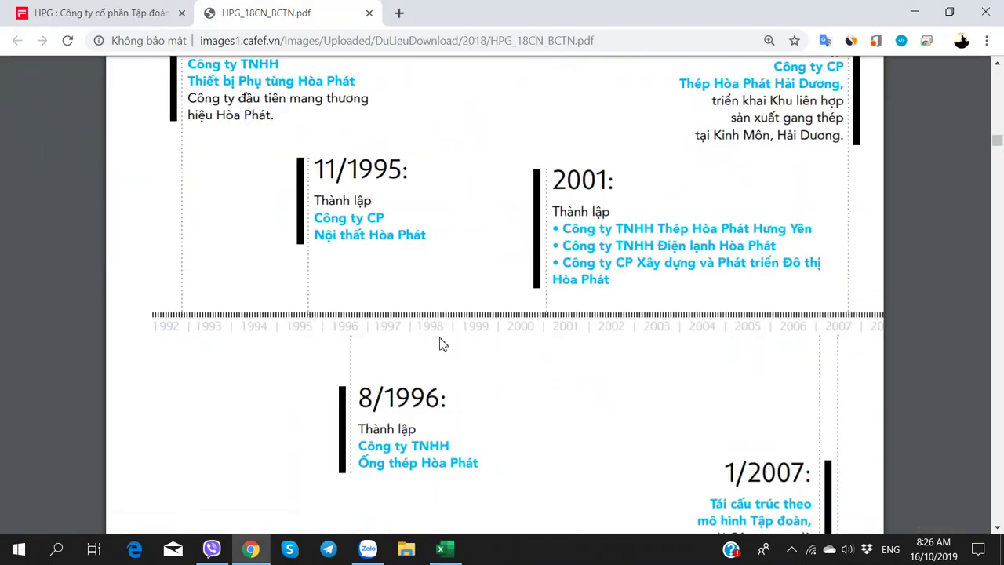
{"action": "scroll", "coordinate": [435, 345], "scroll_direction": "up", "scroll_amount": 3}
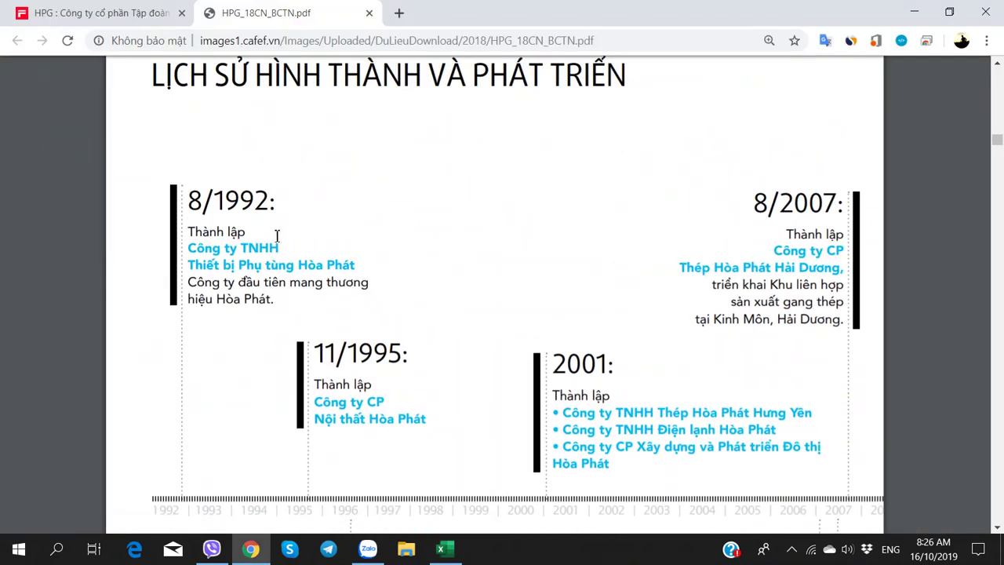
{"action": "key", "text": "alt+Tab"}
{"action": "scroll", "coordinate": [334, 311], "scroll_direction": "up", "scroll_amount": 5}
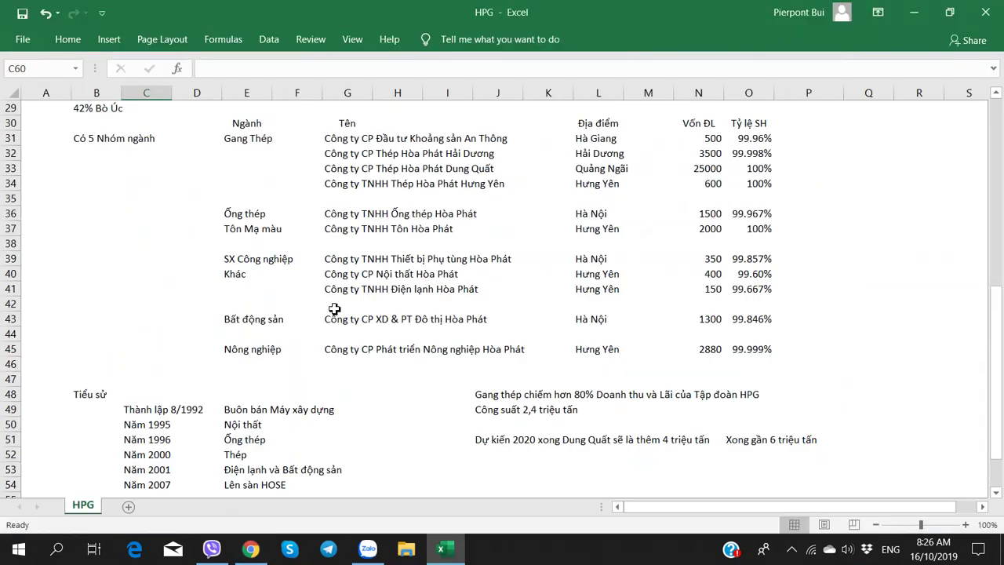
{"action": "scroll", "coordinate": [334, 311], "scroll_direction": "down", "scroll_amount": 5}
{"action": "left_click", "coordinate": [253, 202]}
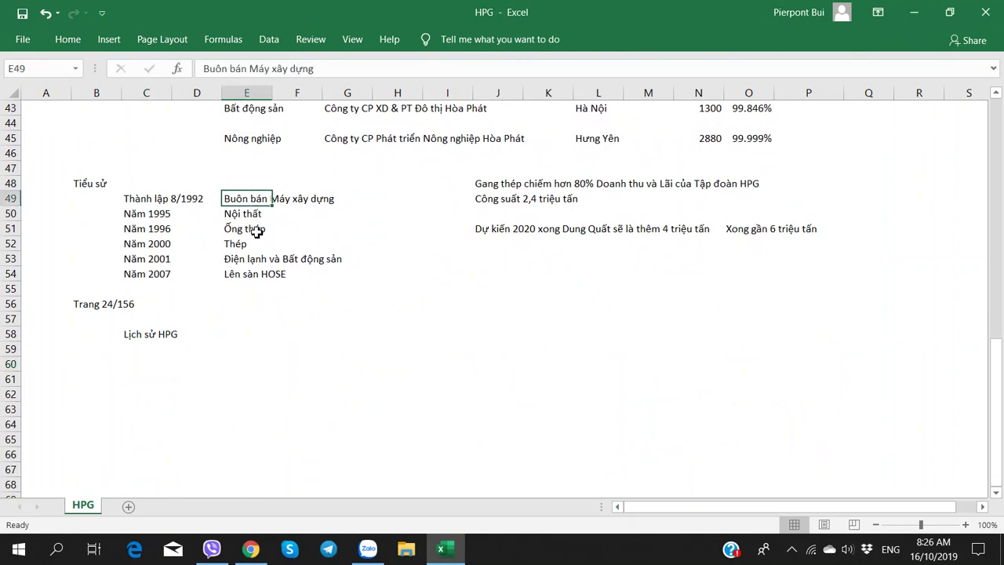
{"action": "left_click", "coordinate": [152, 348]}
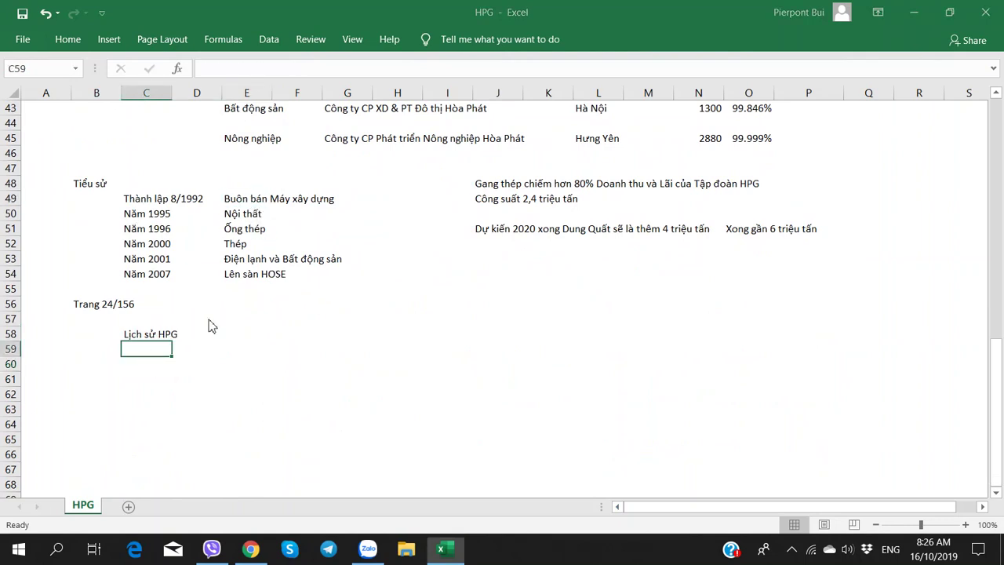
{"action": "key", "text": "alt+Tab"}
{"action": "scroll", "coordinate": [307, 251], "scroll_direction": "up", "scroll_amount": 1}
{"action": "scroll", "coordinate": [306, 251], "scroll_direction": "down", "scroll_amount": 1}
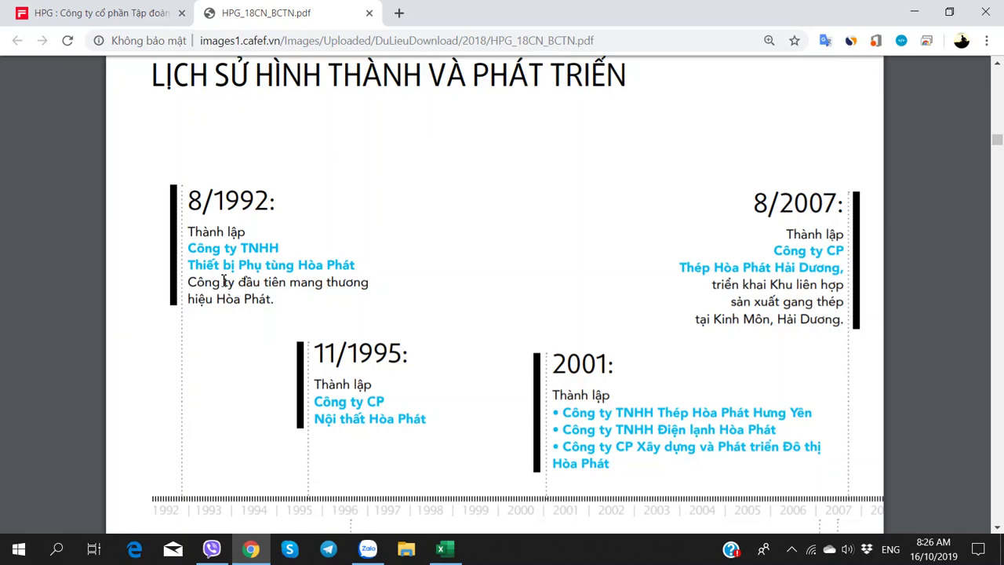
{"action": "key", "text": "alt+Tab"}
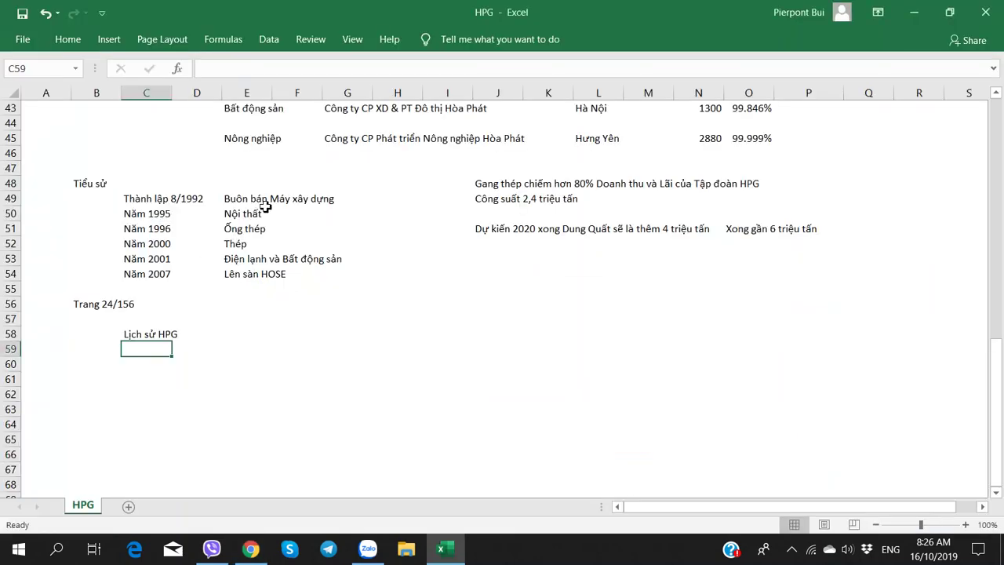
{"action": "key", "text": "alt+Tab"}
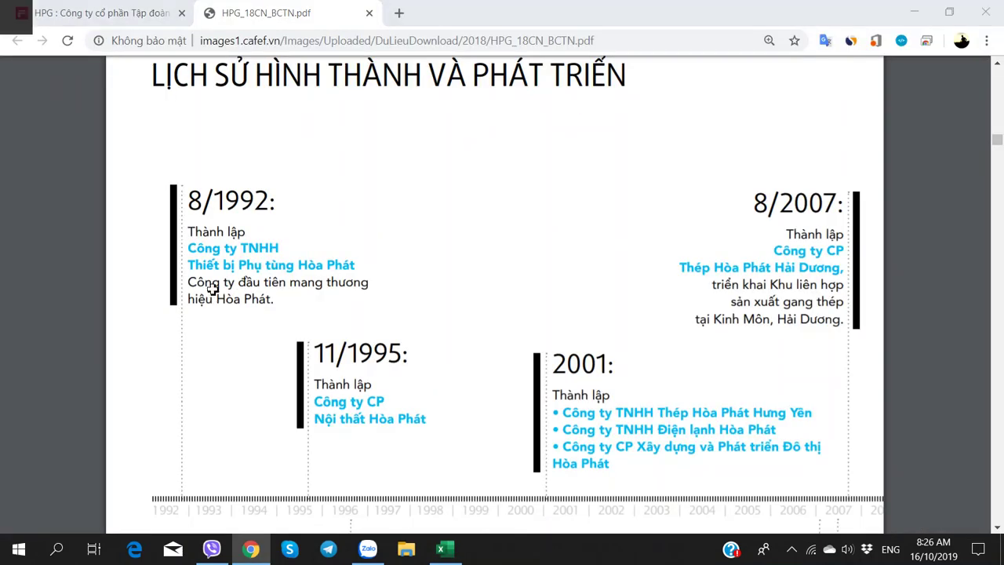
{"action": "key", "text": "alt+Tab"}
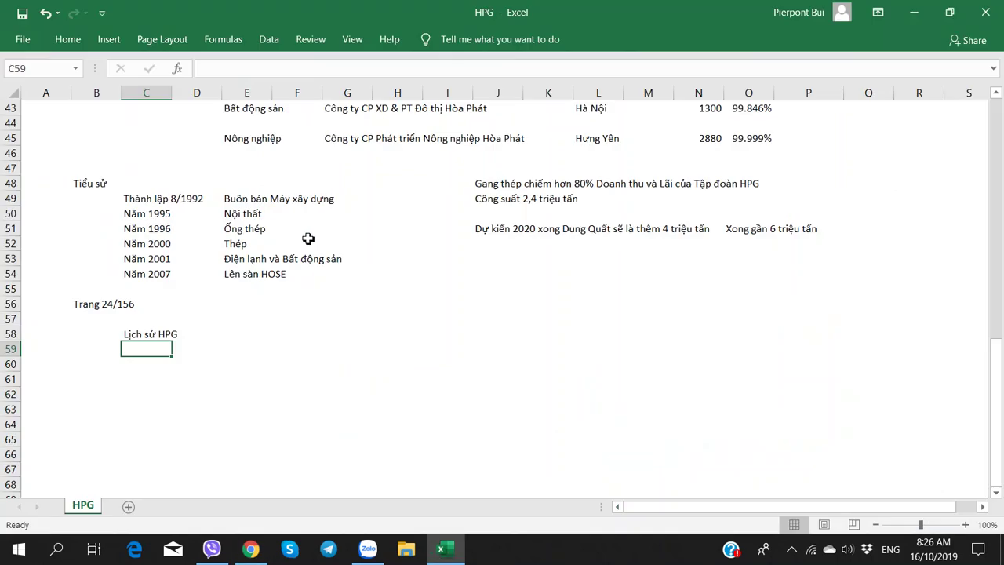
Copy the Thành lập 8/1992 entry in C49:E49 to row 60, starting at C60, under the Lịch sử HPG heading
{"action": "left_click", "coordinate": [145, 203]}
{"action": "left_click", "coordinate": [259, 196], "text": "shift"}
{"action": "key", "text": "ctrl+c"}
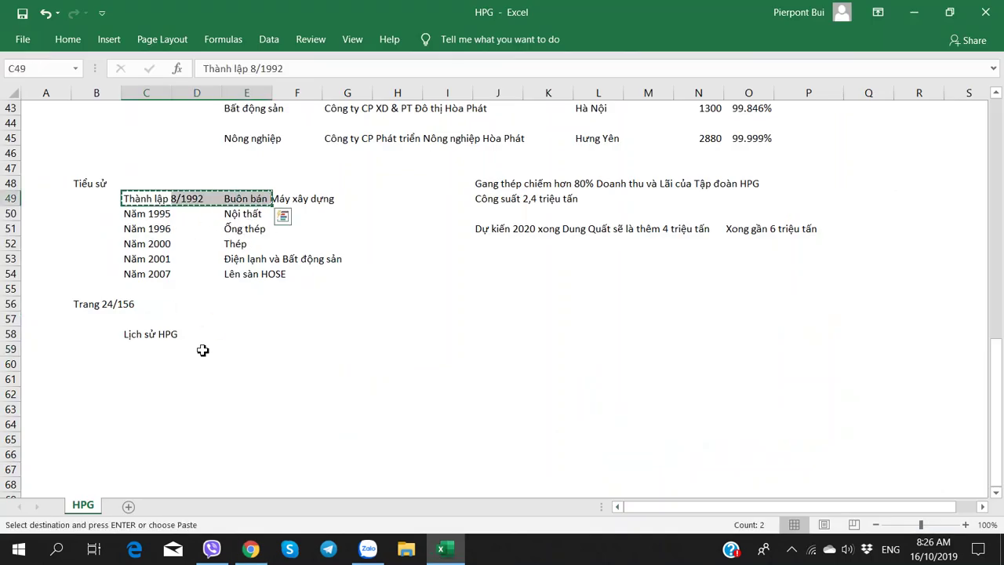
{"action": "left_click", "coordinate": [138, 348]}
{"action": "left_click", "coordinate": [139, 363]}
{"action": "key", "text": "ctrl+v"}
Replace the description in E60 with Công ty TNHH Thiết bị Phụ tùng Hòa Phát, copied from the 8/1992 milestone in the PDF report
{"action": "left_click", "coordinate": [249, 364]}
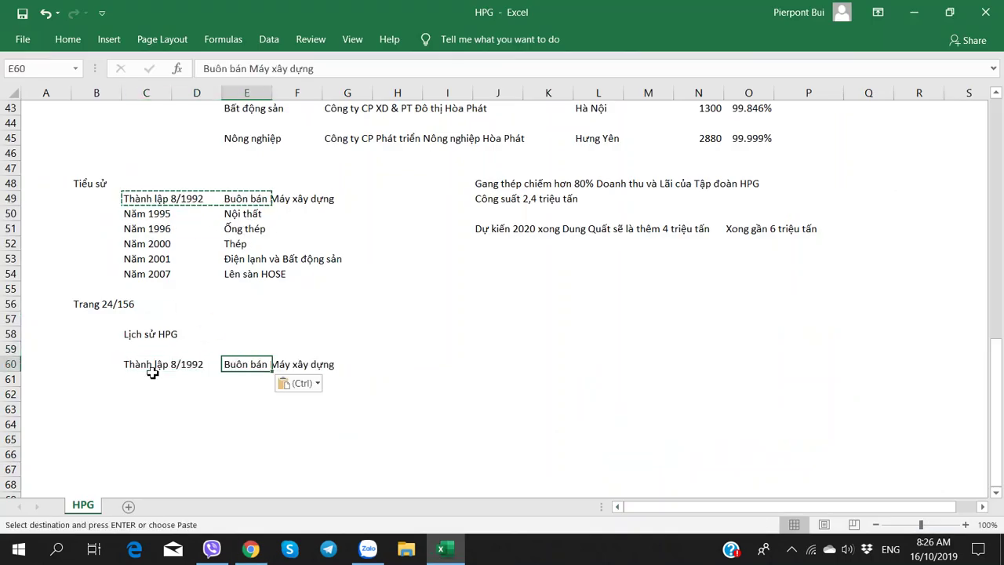
{"action": "key", "text": "alt+Tab"}
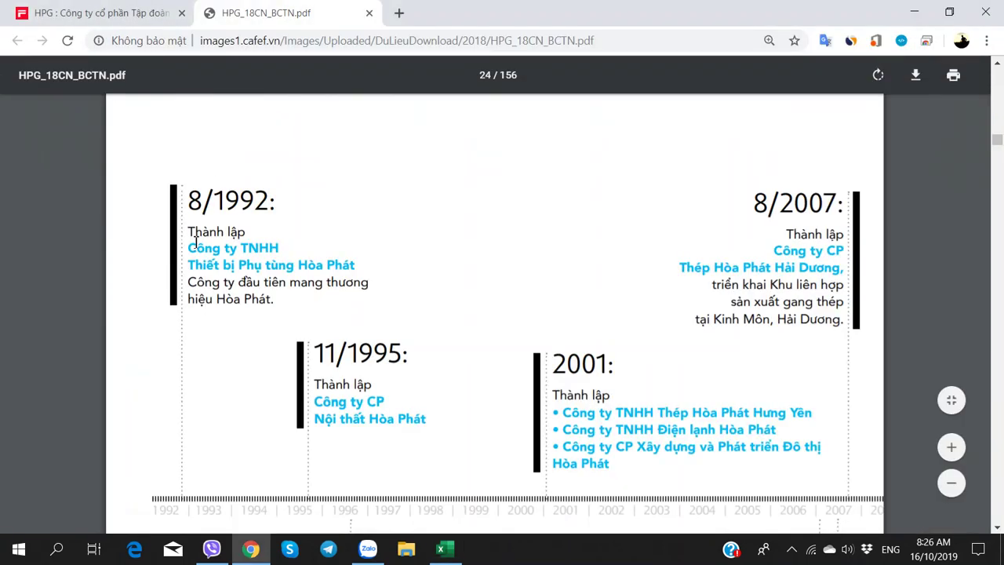
{"action": "left_click_drag", "start_coordinate": [194, 251], "coordinate": [372, 256]}
{"action": "key", "text": "alt+Tab"}
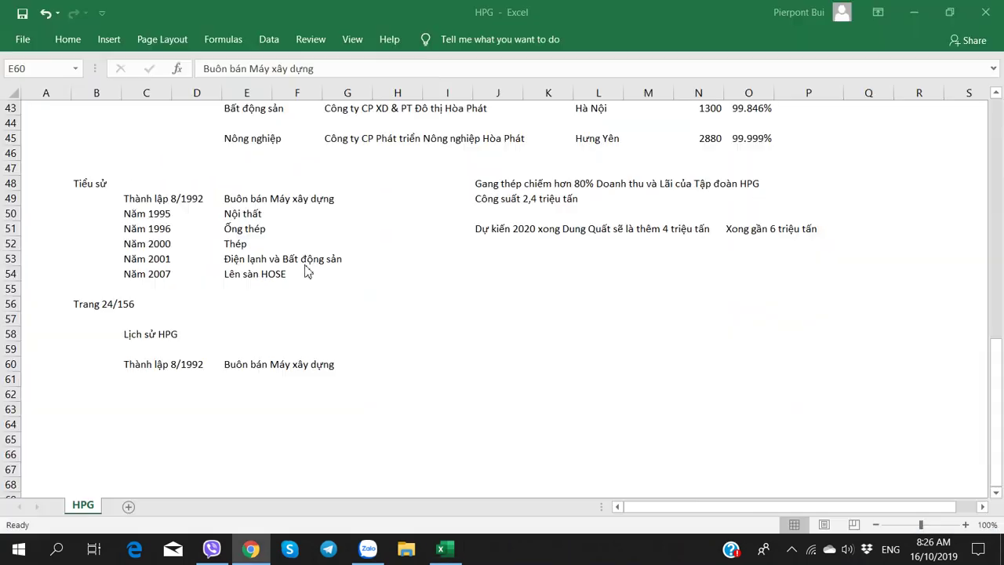
{"action": "triple_click", "coordinate": [336, 69]}
{"action": "key", "text": "ctrl+v"}
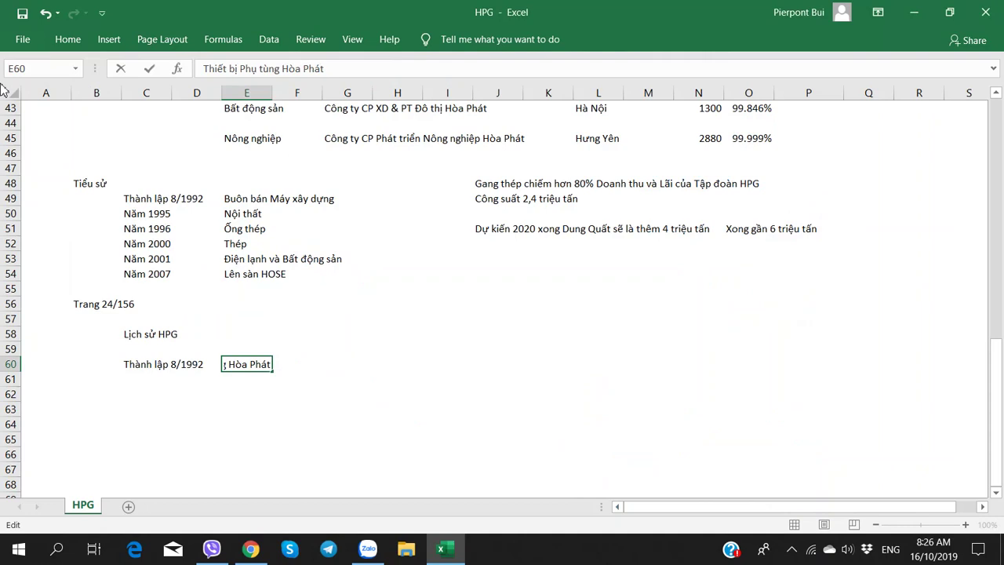
{"action": "key", "text": "shift+Home"}
{"action": "key", "text": "shift+Up"}
{"action": "key", "text": "ctrl+v"}
{"action": "key", "text": "Up"}
{"action": "key", "text": "Delete"}
{"action": "key", "text": "Return"}
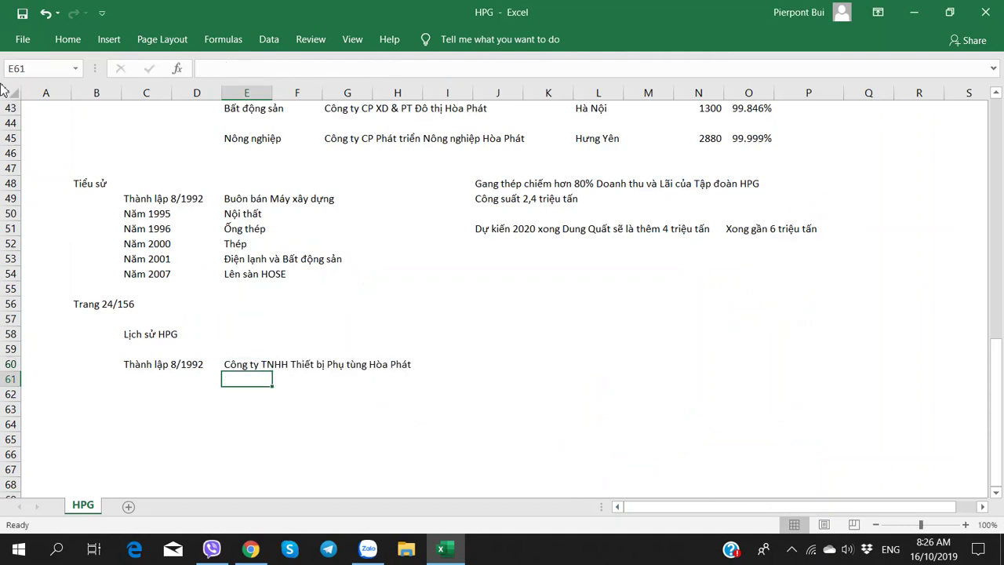
Check the 11/1995 and 8/1996 milestones in the annual report in Chrome, and return to C61 in the Excel sheet
{"action": "key", "text": "Left"}
{"action": "key", "text": "Up"}
{"action": "key", "text": "Down"}
{"action": "key", "text": "alt+Tab"}
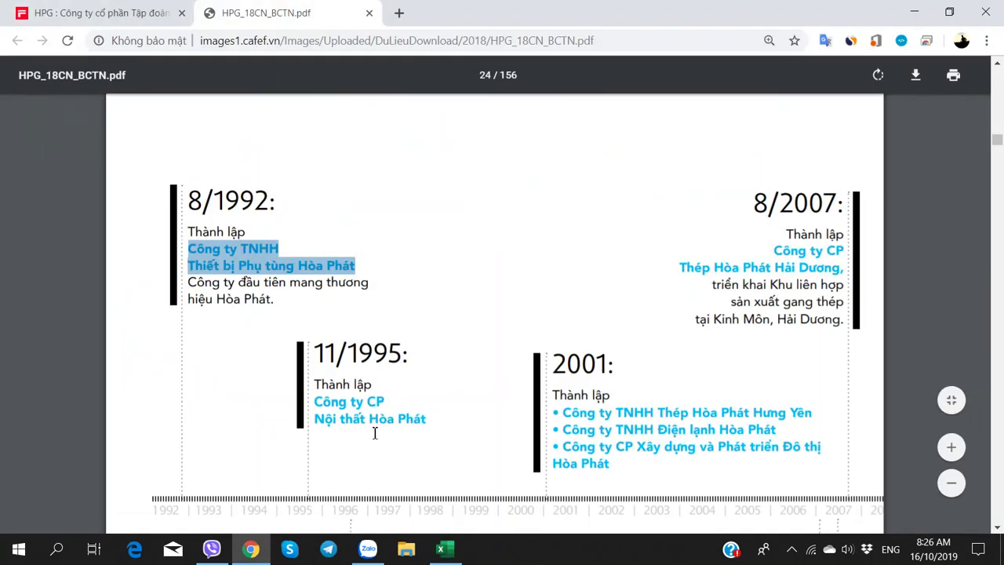
{"action": "scroll", "coordinate": [375, 438], "scroll_direction": "down", "scroll_amount": 2}
{"action": "scroll", "coordinate": [375, 438], "scroll_direction": "up", "scroll_amount": 2}
{"action": "scroll", "coordinate": [375, 439], "scroll_direction": "down", "scroll_amount": 2}
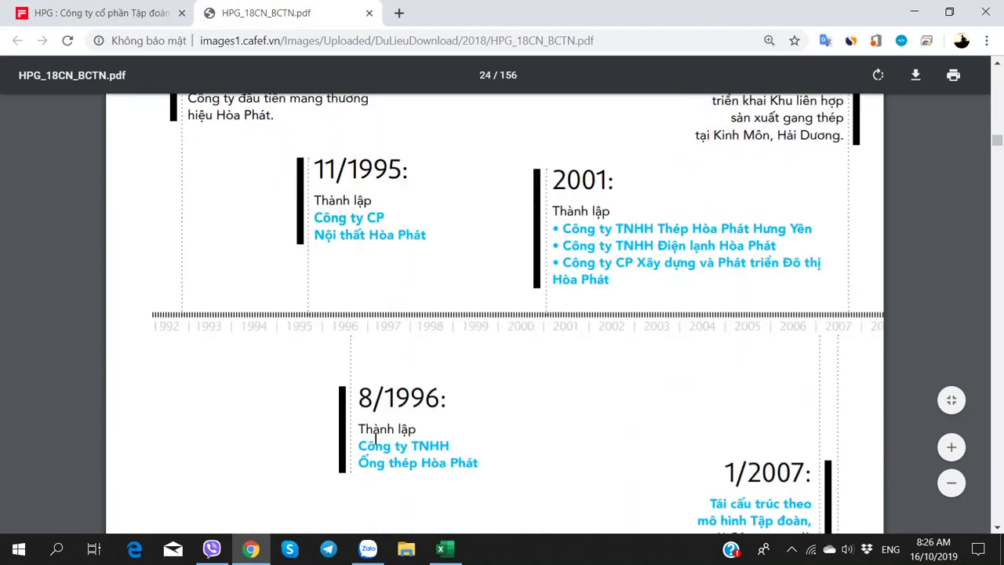
{"action": "scroll", "coordinate": [378, 443], "scroll_direction": "up", "scroll_amount": 2}
{"action": "key", "text": "alt+Tab"}
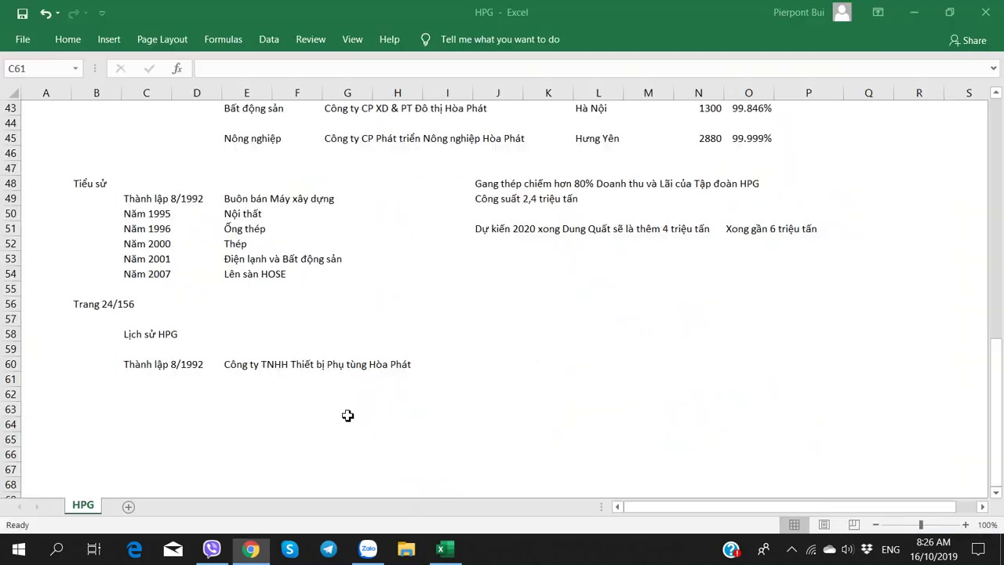
{"action": "key", "text": "Left"}
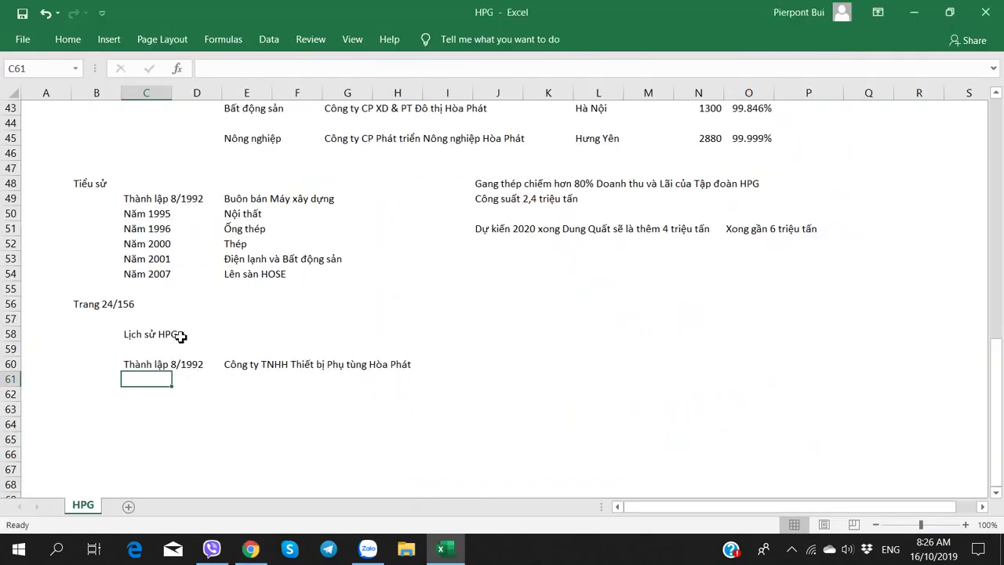
Change the date in C50 of the Tiểu sử list to Tháng 11/1995
{"action": "double_click", "coordinate": [130, 213]}
{"action": "type", "text": "Tháng 11"}
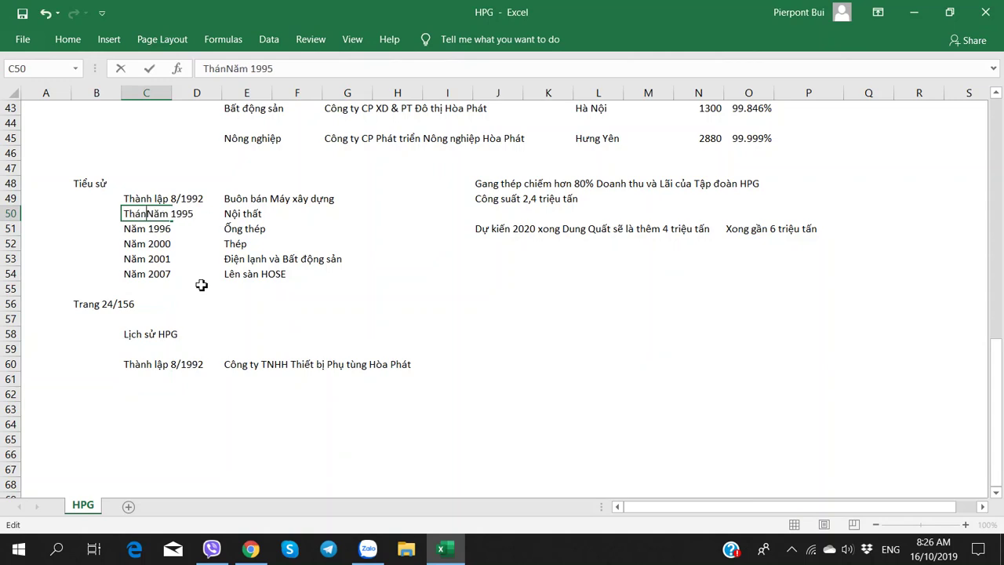
{"action": "key", "text": "Delete"}
{"action": "key", "text": "Delete"}
{"action": "key", "text": "Delete"}
{"action": "key", "text": "Delete"}
{"action": "key", "text": "Delete"}
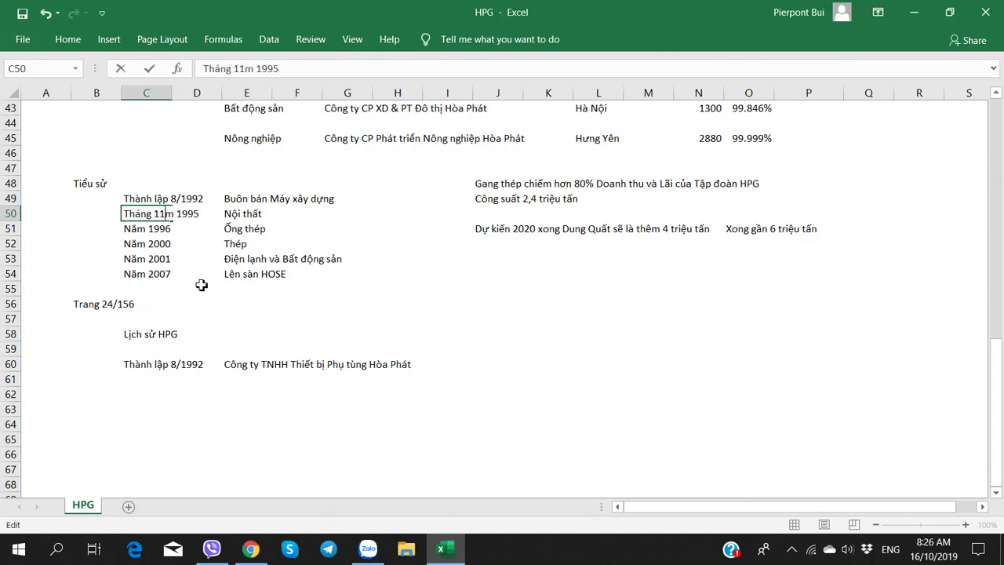
{"action": "type", "text": "/1"}
{"action": "key", "text": "Return"}
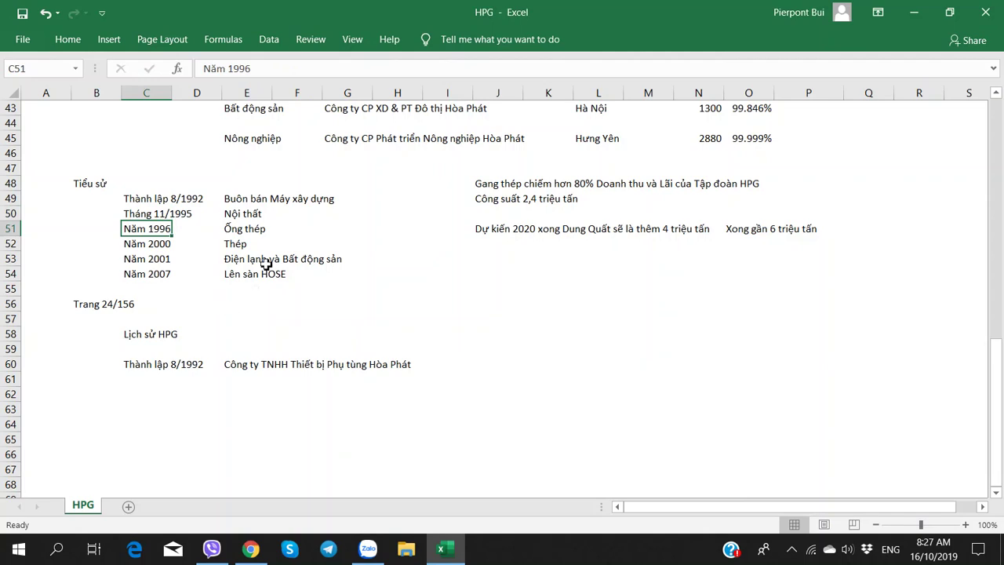
Undo the date change in C50 of the Tiểu sử list
{"action": "left_click", "coordinate": [143, 198]}
{"action": "key", "text": "alt+Tab"}
{"action": "key", "text": "alt+Tab"}
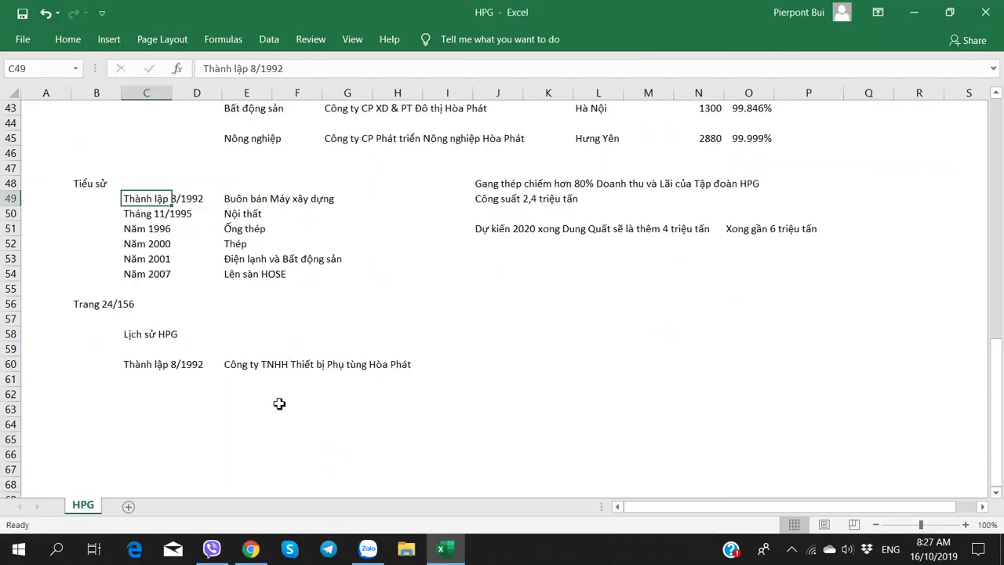
{"action": "key", "text": "ctrl+z"}
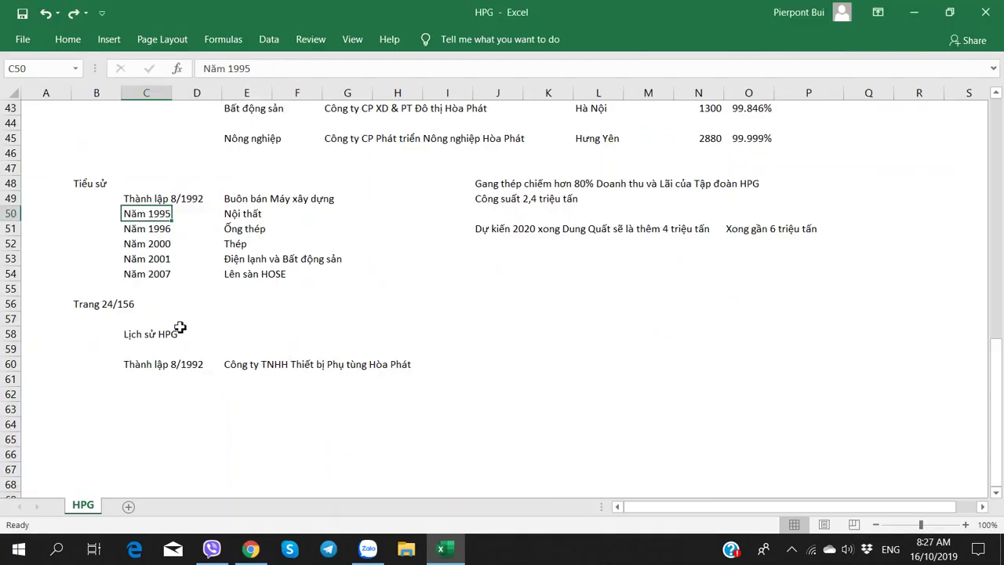
Enter Năm 11/1995 in C61 under the first Lịch sử HPG entry, checking the date against the PDF report
{"action": "left_click", "coordinate": [128, 378]}
{"action": "key", "text": "alt+Tab"}
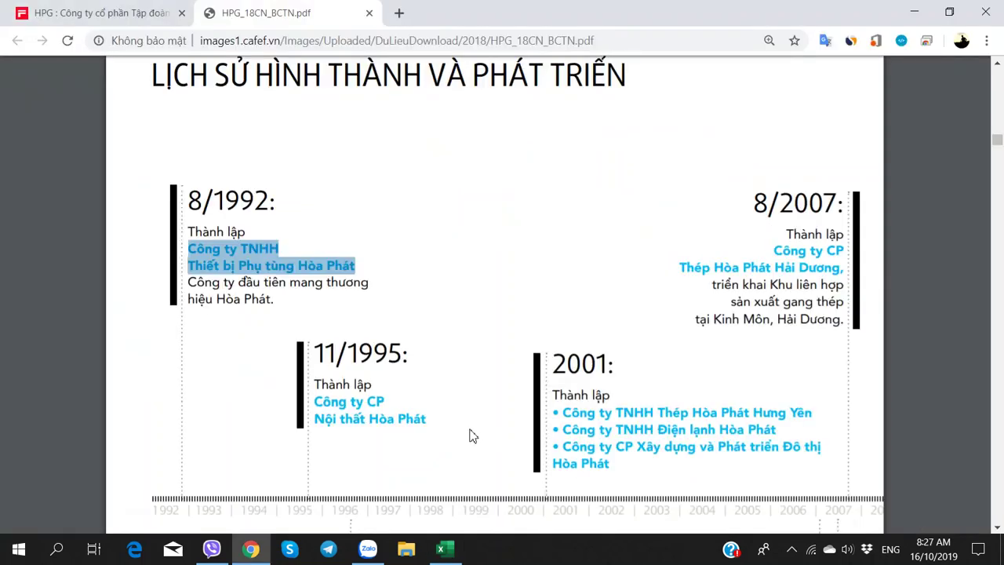
{"action": "key", "text": "alt+Tab"}
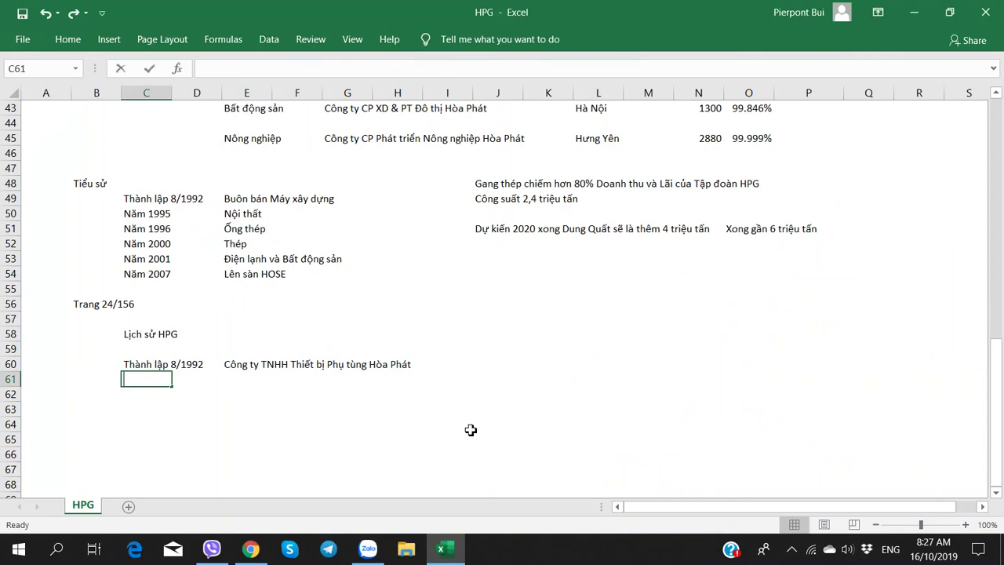
{"action": "type", "text": "Năm 1"}
{"action": "key", "text": "alt+Tab"}
{"action": "key", "text": "alt+Tab"}
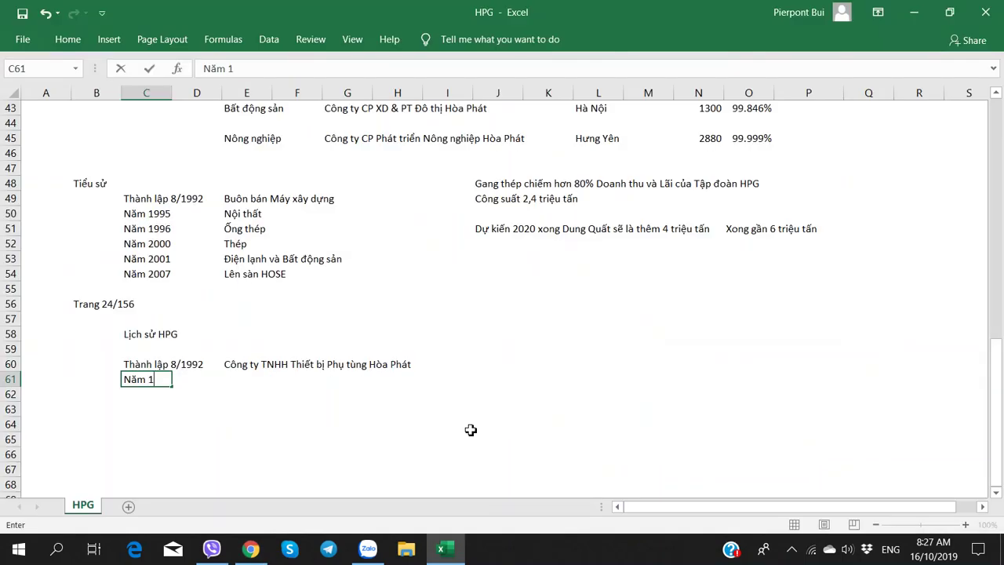
{"action": "type", "text": "11/1995"}
{"action": "key", "text": "Tab"}
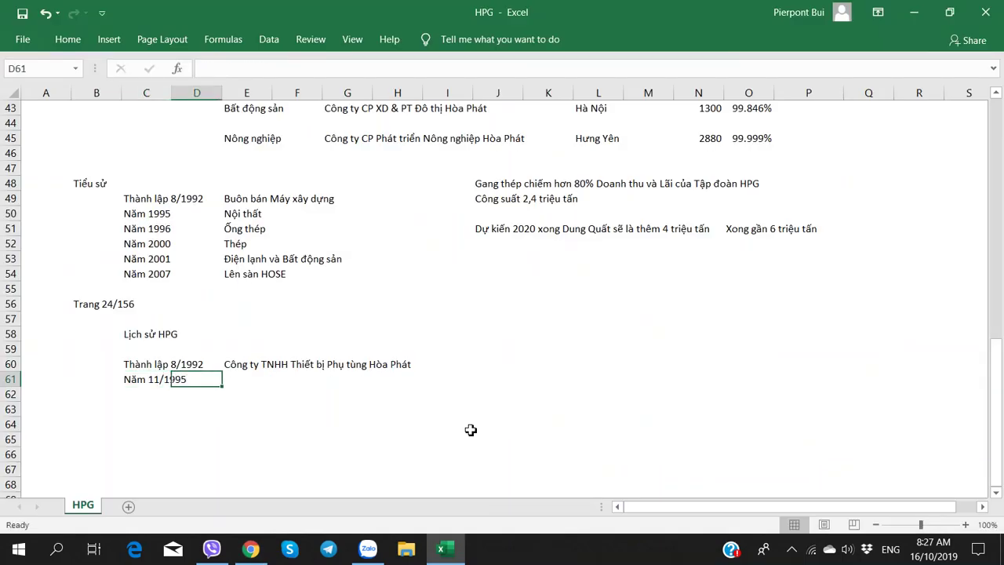
{"action": "key", "text": "Tab"}
Copy Công ty CP Nội thất Hòa Phát from the 11/1995 milestone in the PDF into E61, joined on one line
{"action": "key", "text": "alt+Tab"}
{"action": "key", "text": "alt+Tab"}
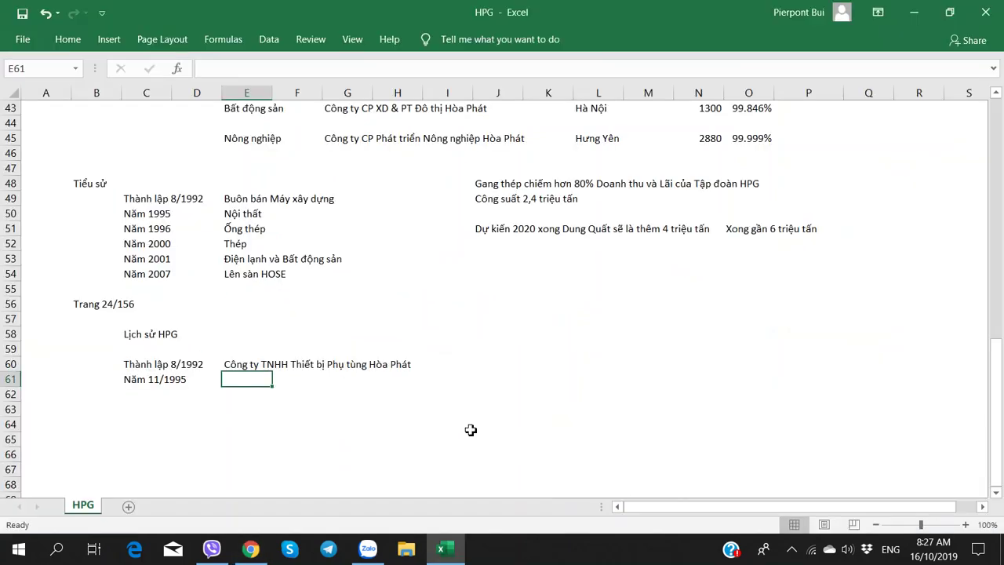
{"action": "key", "text": "alt+Tab"}
{"action": "left_click_drag", "start_coordinate": [319, 406], "coordinate": [425, 419]}
{"action": "key", "text": "ctrl+c"}
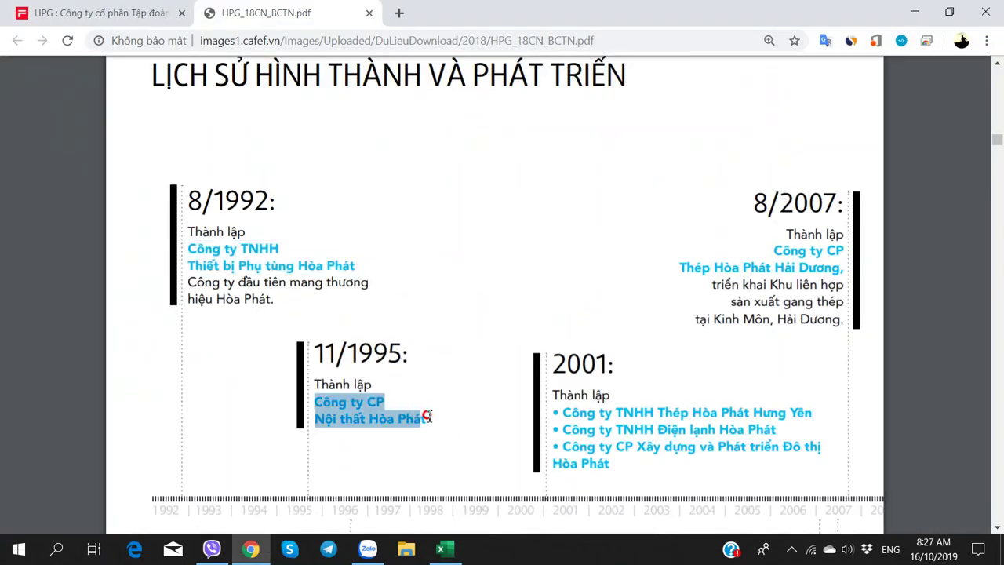
{"action": "key", "text": "alt+Tab"}
{"action": "double_click", "coordinate": [243, 378]}
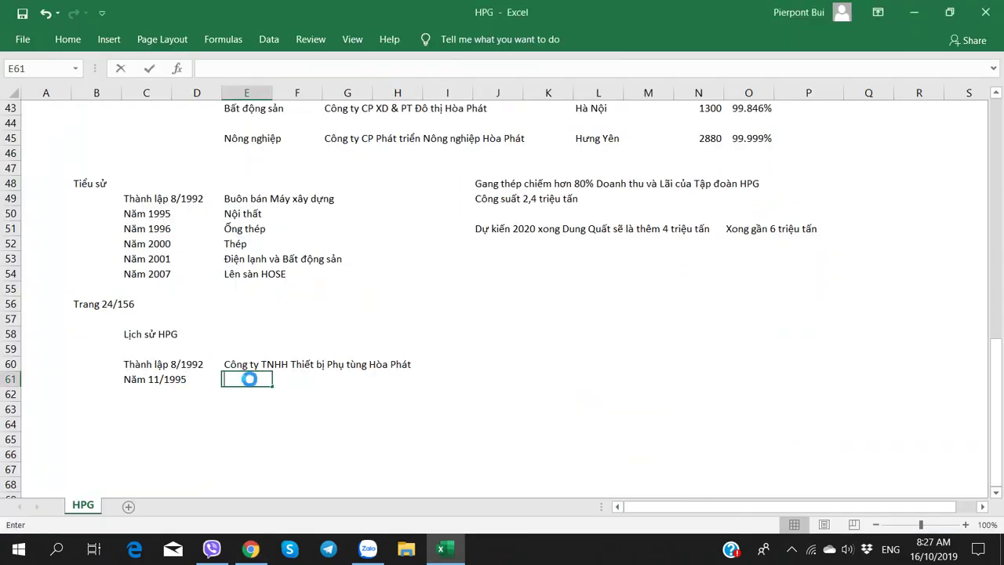
{"action": "key", "text": "ctrl+v"}
{"action": "key", "text": "Delete"}
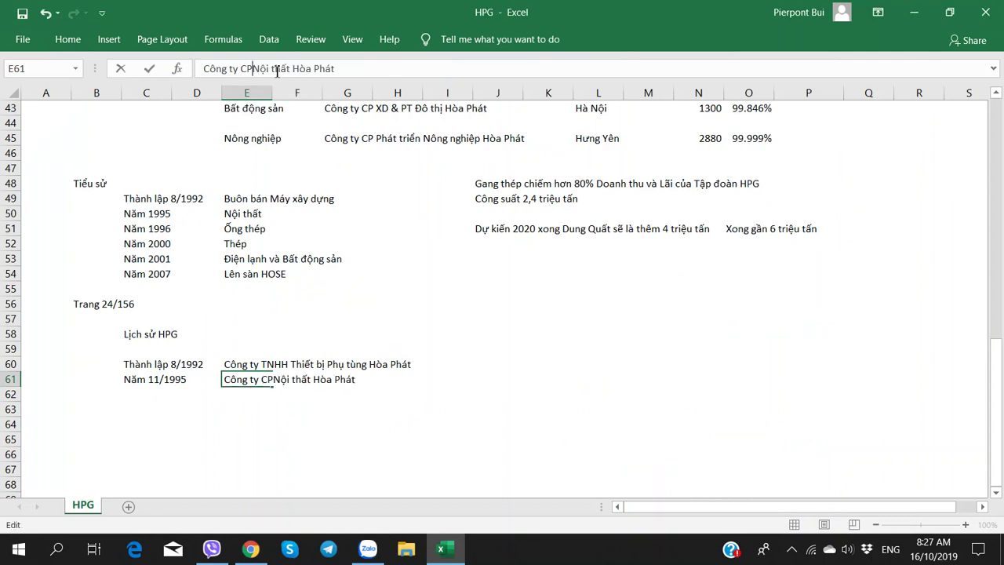
{"action": "key", "text": "Return"}
Enter Năm 2001 in C62 as the date of the next milestone, taken from the PDF report
{"action": "key", "text": "Left"}
{"action": "key", "text": "Left"}
{"action": "key", "text": "Left"}
{"action": "key", "text": "Down"}
{"action": "key", "text": "alt+Tab"}
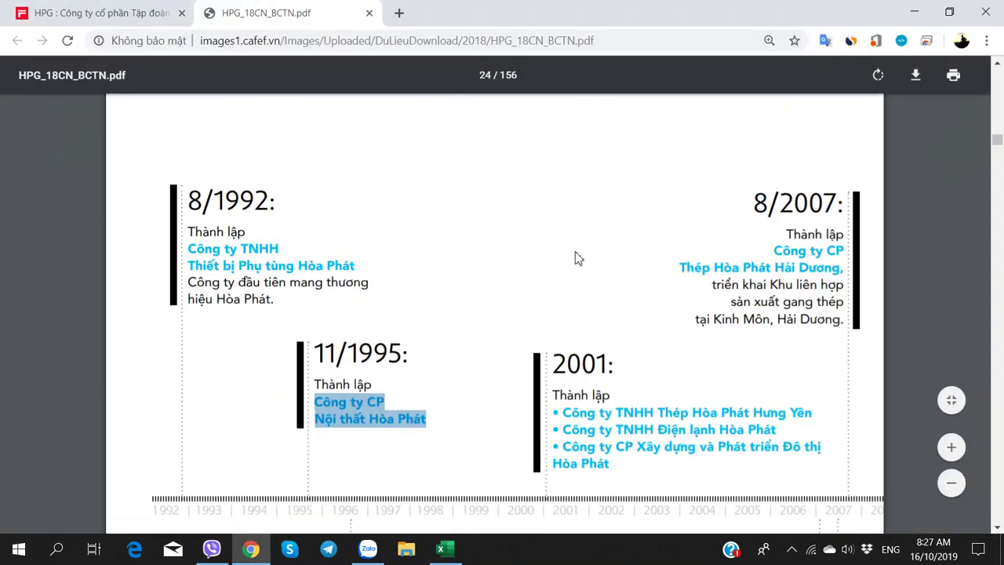
{"action": "key", "text": "alt+Tab"}
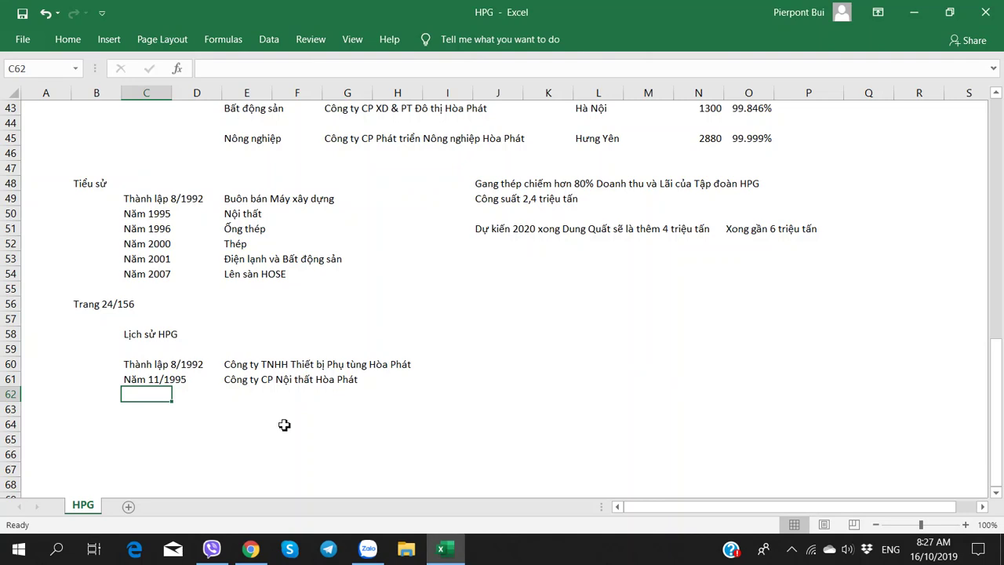
{"action": "type", "text": "Năm 2011"}
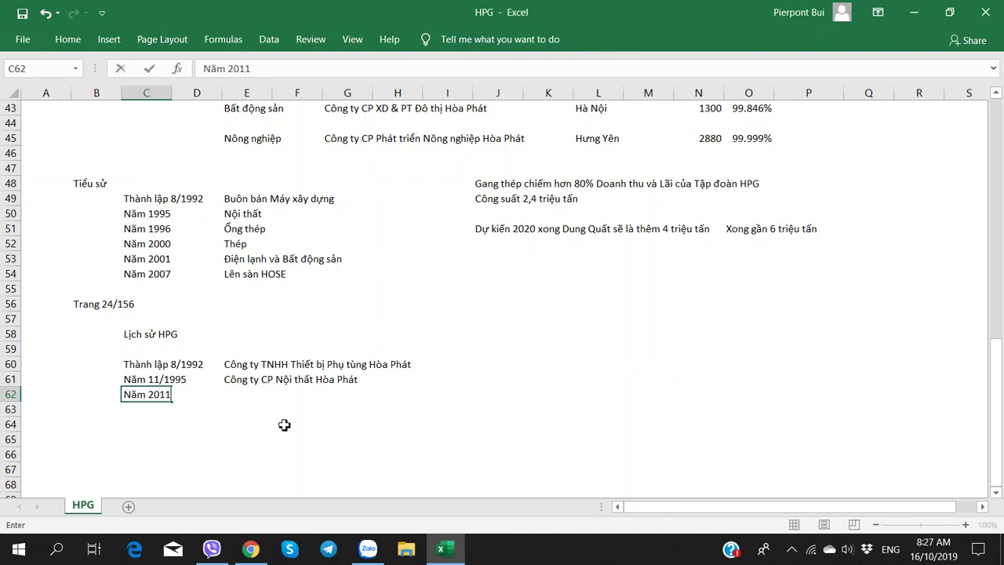
{"action": "type", "text": "001"}
{"action": "key", "text": "Tab"}
{"action": "key", "text": "Tab"}
Copy Công ty TNHH Thép Hòa Phát Hưng Yên from the 2001 milestone in the PDF into E62
{"action": "key", "text": "alt+Tab"}
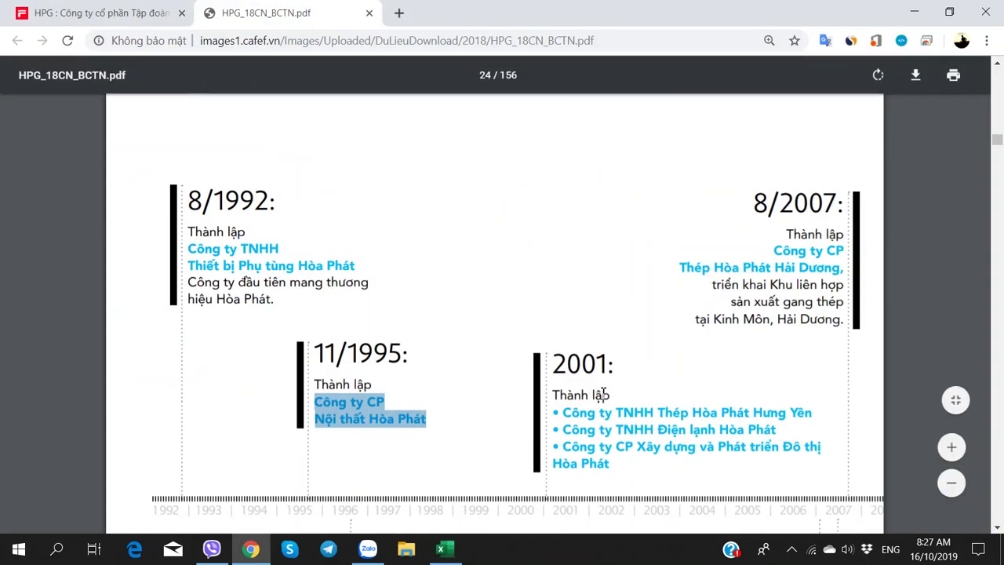
{"action": "left_click_drag", "start_coordinate": [563, 413], "coordinate": [706, 413]}
{"action": "left_click", "coordinate": [573, 428]}
{"action": "left_click_drag", "start_coordinate": [570, 413], "coordinate": [816, 413]}
{"action": "key", "text": "ctrl+c"}
{"action": "key", "text": "alt+Tab"}
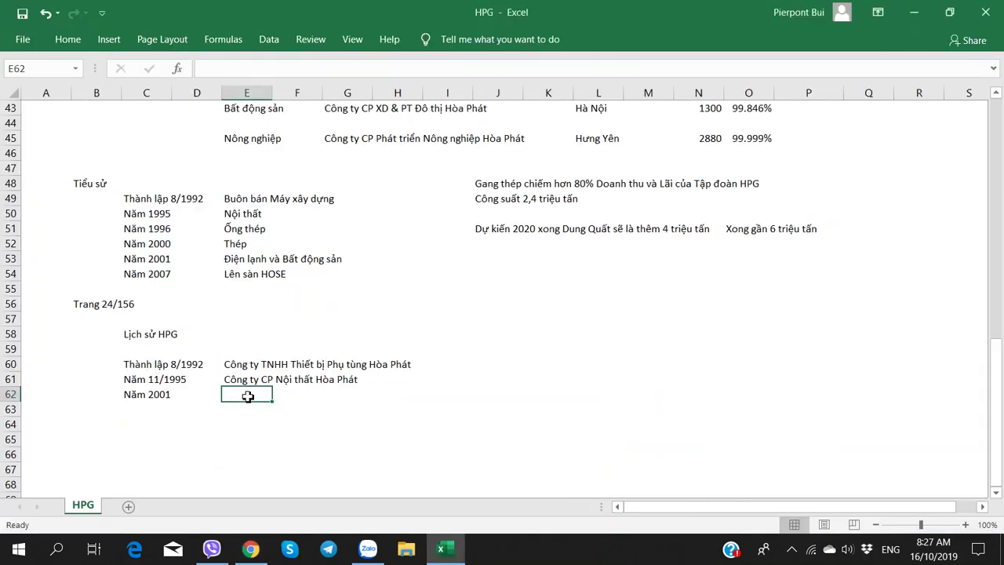
{"action": "double_click", "coordinate": [247, 396]}
{"action": "key", "text": "ctrl+v"}
{"action": "key", "text": "Return"}
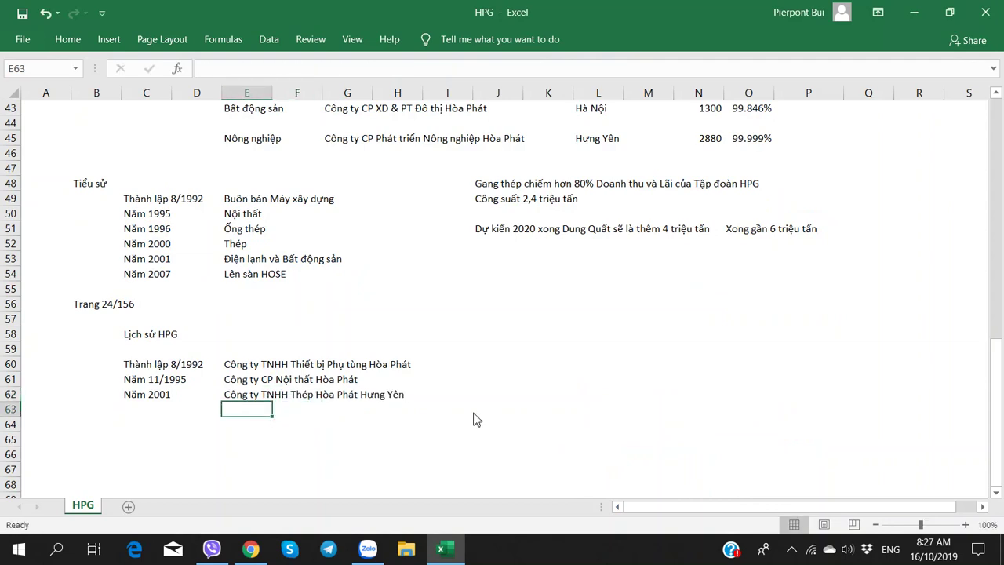
Copy Công ty TNHH Điện lạnh Hòa Phát from the 2001 milestone in the PDF into E63
{"action": "key", "text": "alt+Tab"}
{"action": "left_click_drag", "start_coordinate": [567, 429], "coordinate": [780, 428]}
{"action": "left_click", "coordinate": [559, 466]}
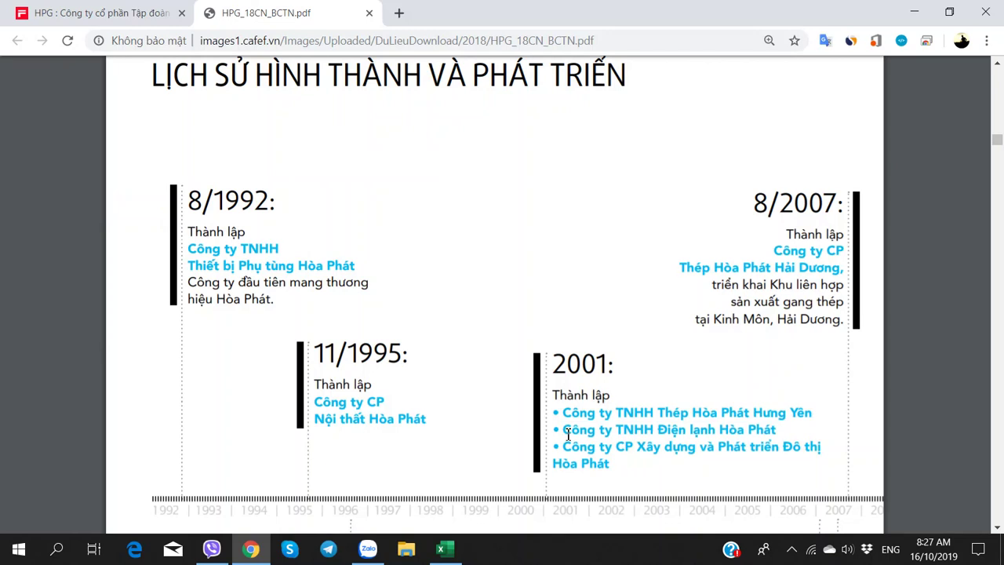
{"action": "left_click_drag", "start_coordinate": [567, 432], "coordinate": [782, 429]}
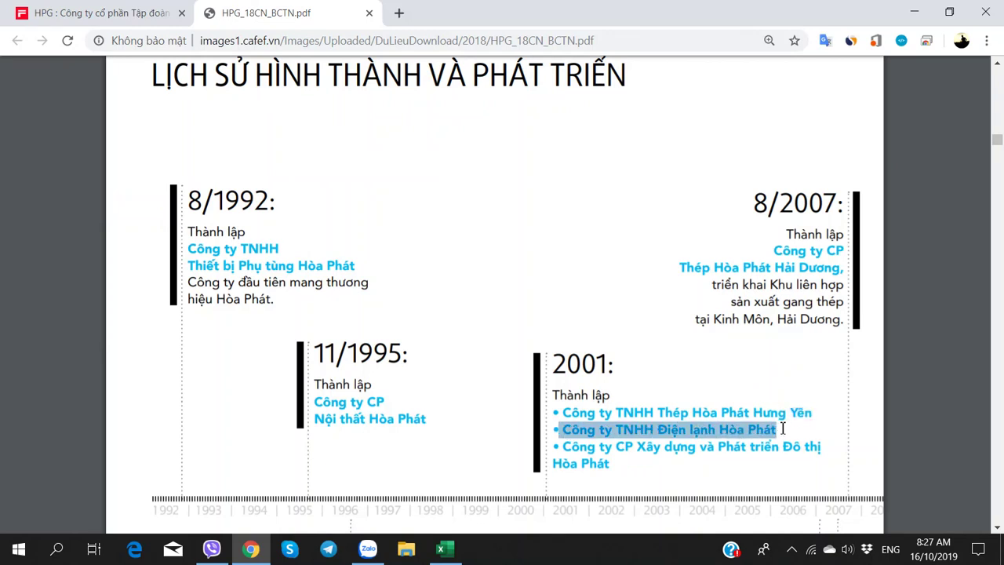
{"action": "key", "text": "ctrl+c"}
{"action": "key", "text": "alt+Tab"}
{"action": "key", "text": "ctrl+v"}
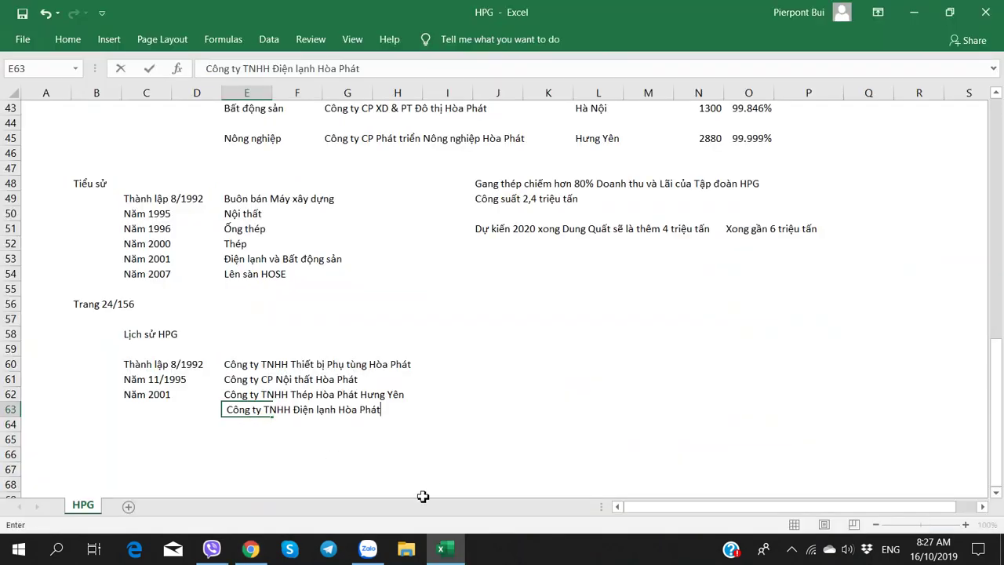
Remove the leading space from the company name in E63
{"action": "key", "text": "Home"}
{"action": "key", "text": "Right"}
{"action": "key", "text": "Right"}
{"action": "key", "text": "Right"}
{"action": "key", "text": "Right"}
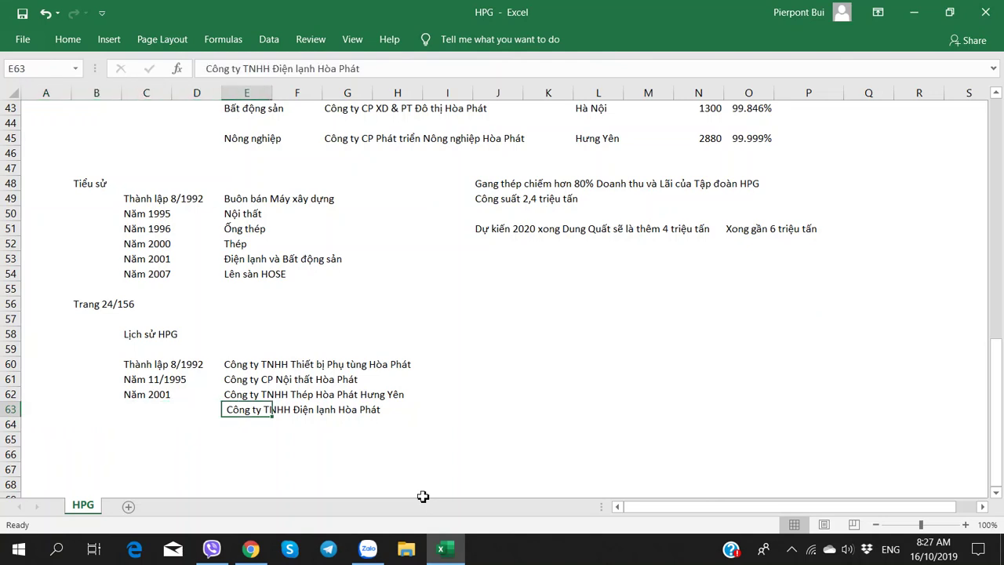
{"action": "key", "text": "F2"}
{"action": "key", "text": "Home"}
{"action": "key", "text": "Delete"}
{"action": "key", "text": "Return"}
Copy Công ty CP Xây dựng và Phát triển Đô thị Hòa Phát from the 2001 milestone in the PDF into E64, joined on one line
{"action": "key", "text": "alt+Tab"}
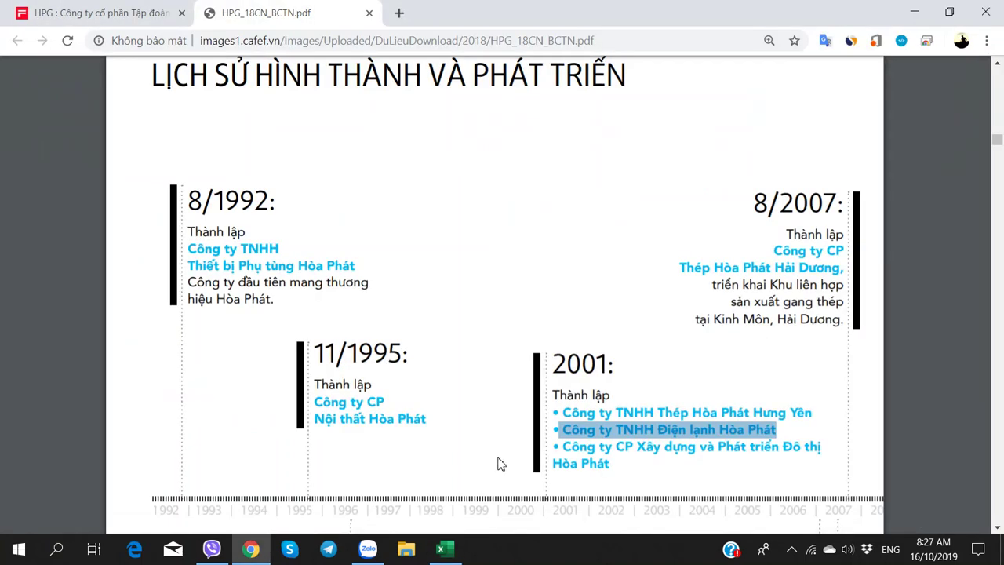
{"action": "left_click_drag", "start_coordinate": [564, 446], "coordinate": [613, 471]}
{"action": "key", "text": "ctrl+c"}
{"action": "key", "text": "alt+Tab"}
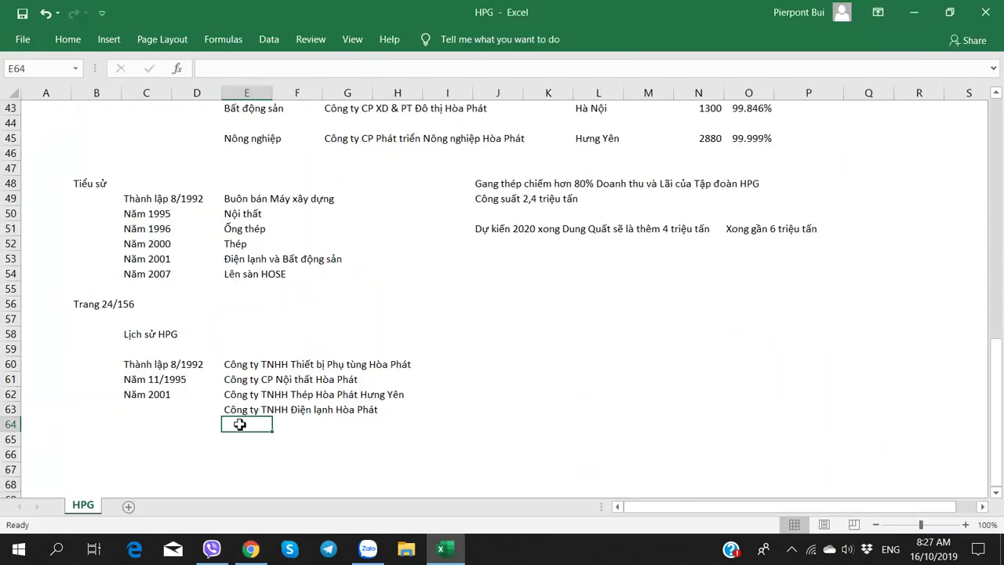
{"action": "key", "text": "F2"}
{"action": "key", "text": "ctrl+v"}
{"action": "left_click", "coordinate": [285, 426]}
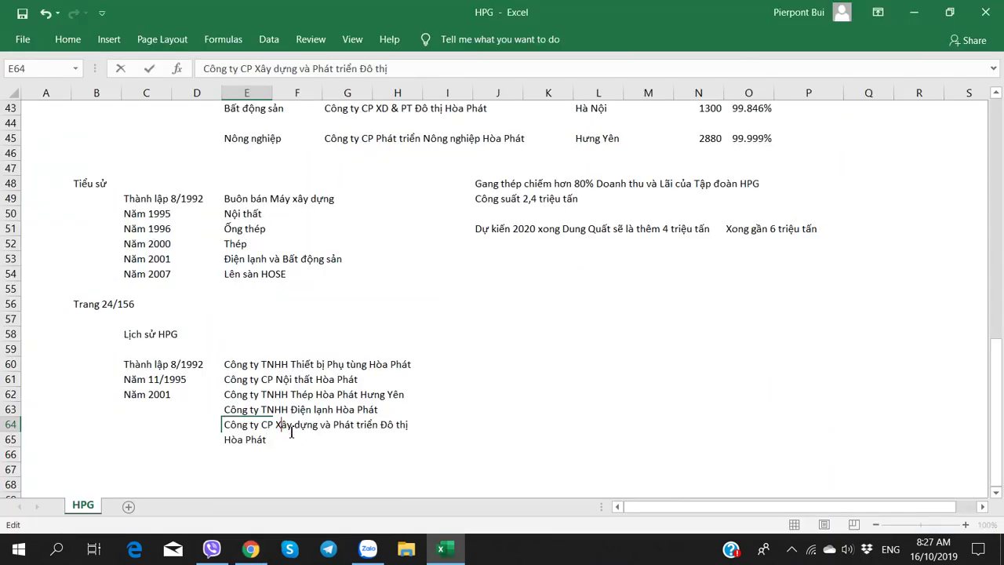
{"action": "key", "text": "Delete"}
{"action": "key", "text": "Return"}
{"action": "key", "text": "Up"}
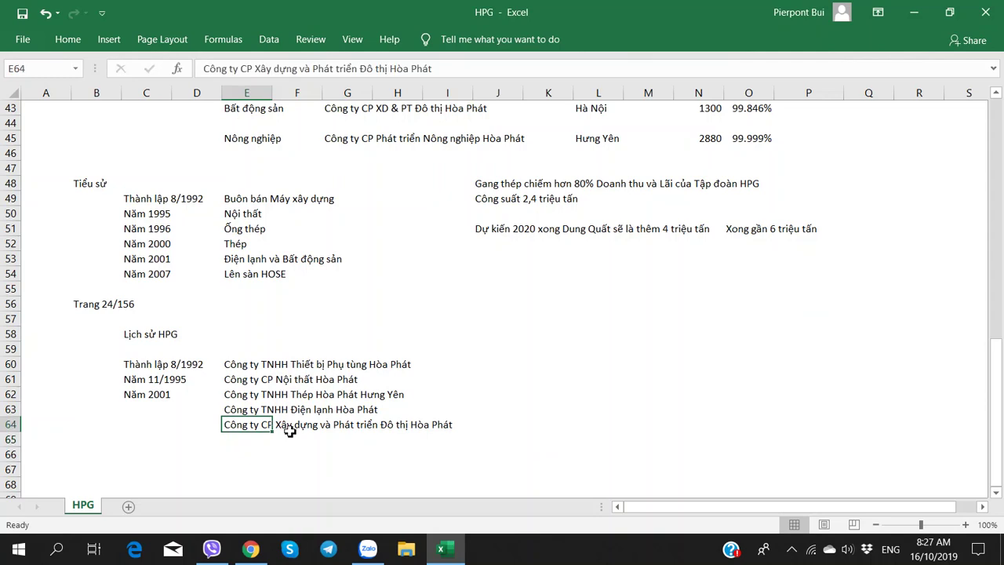
{"action": "key", "text": "F2"}
{"action": "key", "text": "Escape"}
{"action": "key", "text": "Down"}
{"action": "key", "text": "Down"}
Check the milestone order in the PDF and insert an empty row above the Năm 2001 entry in row 62
{"action": "key", "text": "alt+Tab"}
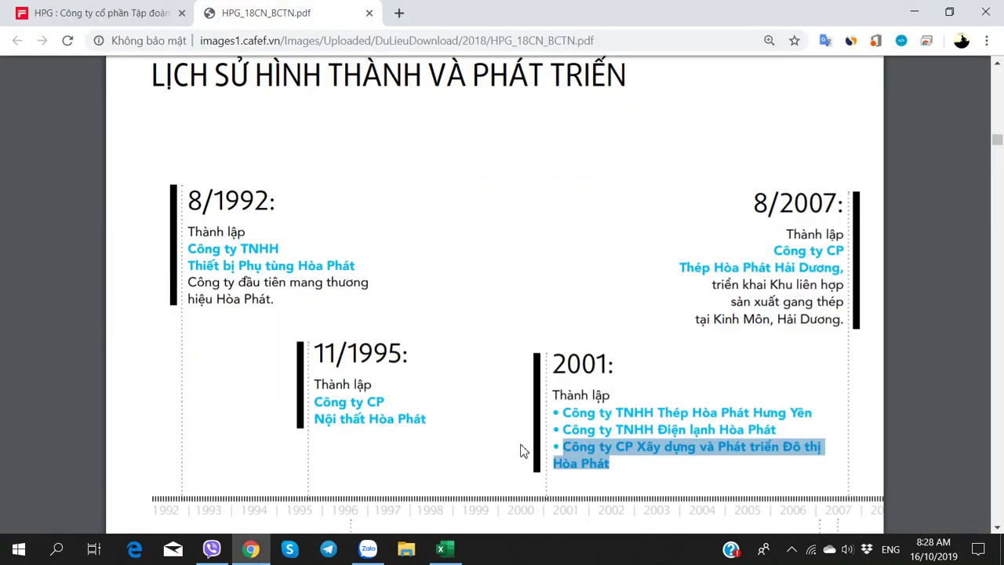
{"action": "scroll", "coordinate": [464, 426], "scroll_direction": "down", "scroll_amount": 2}
{"action": "scroll", "coordinate": [345, 414], "scroll_direction": "up", "scroll_amount": 4}
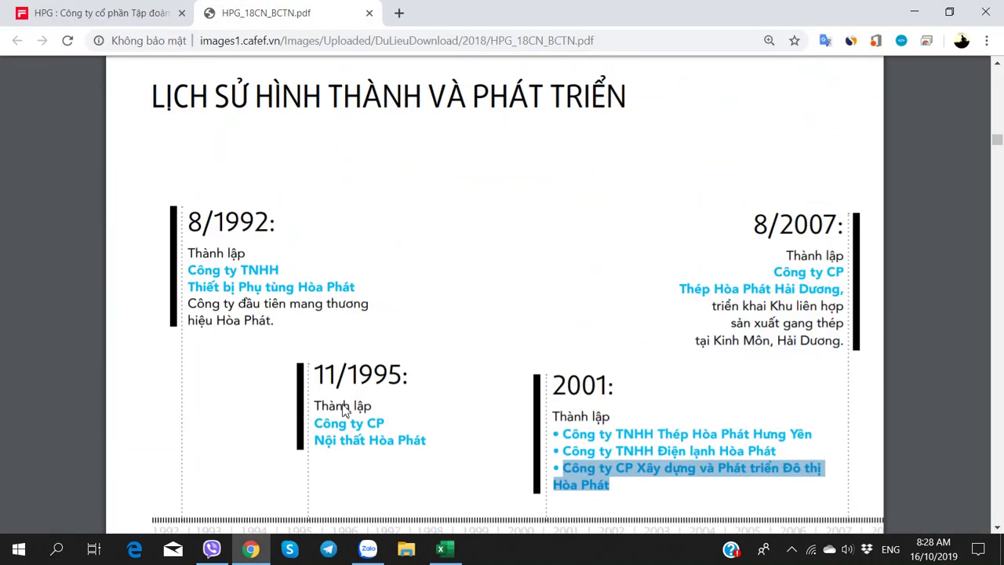
{"action": "key", "text": "alt+Tab"}
{"action": "key", "text": "alt+Tab"}
{"action": "key", "text": "alt+Tab"}
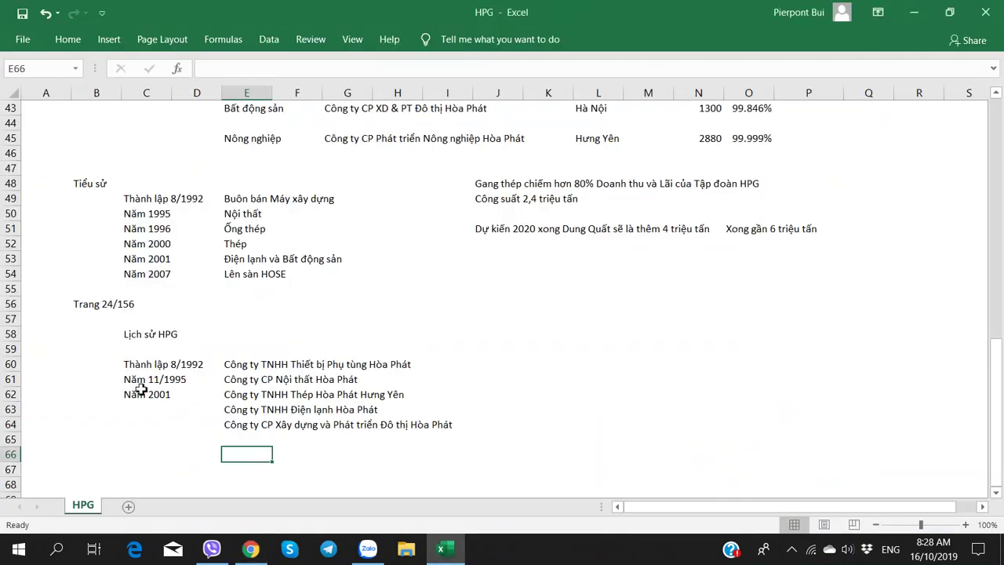
{"action": "left_click", "coordinate": [141, 392]}
{"action": "key", "text": "alt+Tab"}
{"action": "scroll", "coordinate": [506, 342], "scroll_direction": "down", "scroll_amount": 6}
{"action": "scroll", "coordinate": [506, 342], "scroll_direction": "down", "scroll_amount": 2}
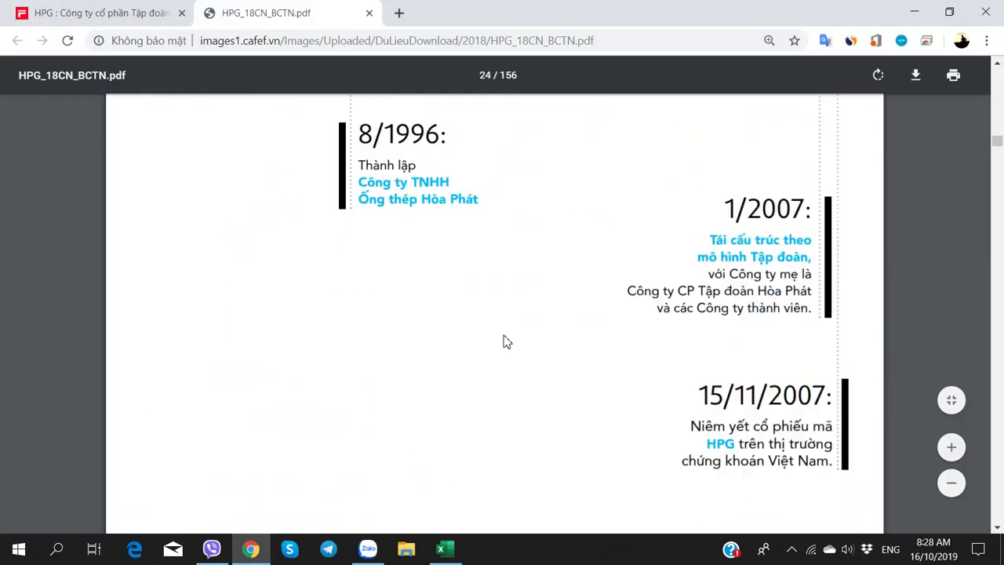
{"action": "scroll", "coordinate": [506, 340], "scroll_direction": "up", "scroll_amount": 4}
{"action": "key", "text": "alt+Tab"}
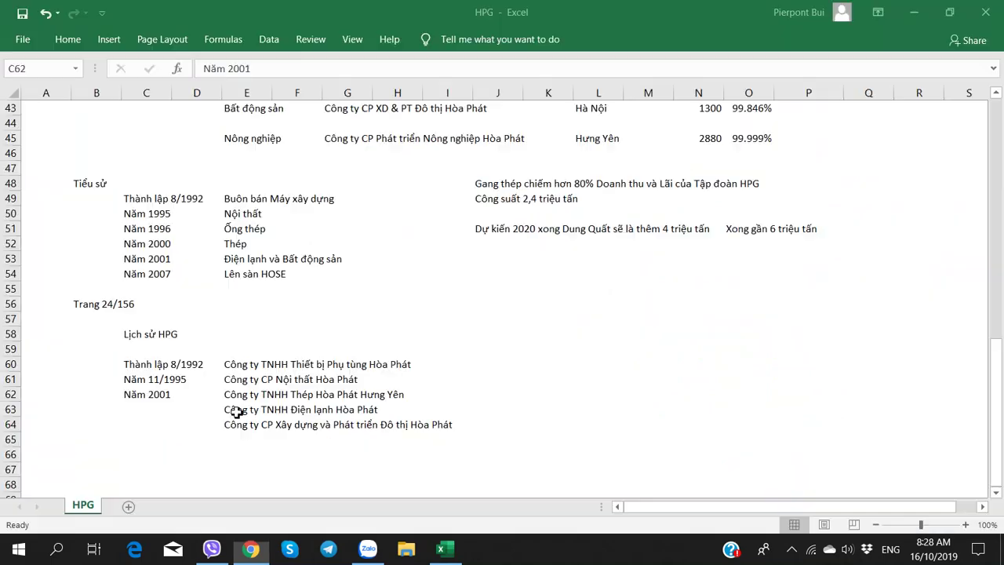
{"action": "right_click", "coordinate": [9, 395]}
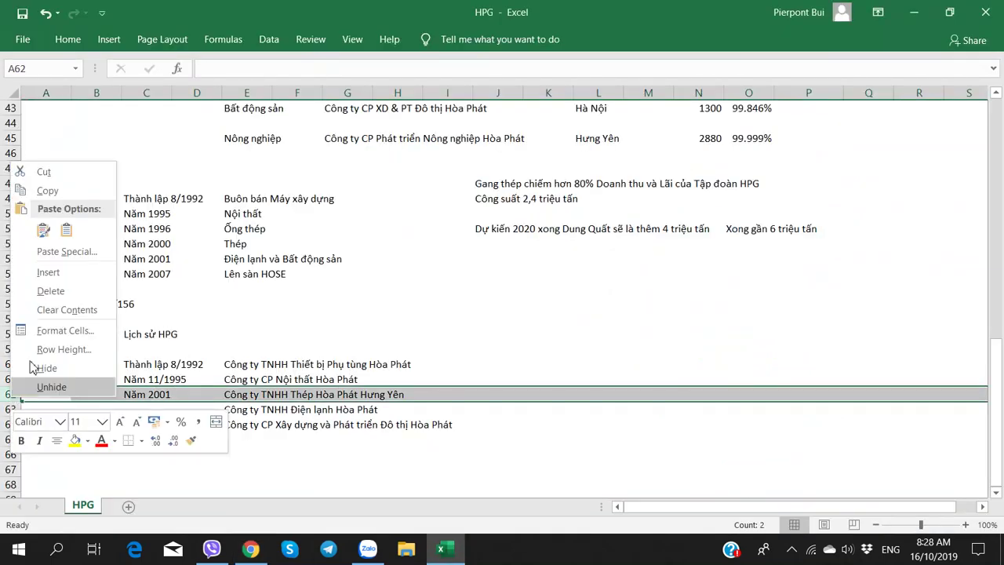
{"action": "left_click", "coordinate": [48, 272]}
Change the date label in C61 to Tháng 11/1995
{"action": "left_click", "coordinate": [146, 394]}
{"action": "key", "text": "alt+Tab"}
{"action": "key", "text": "alt+Tab"}
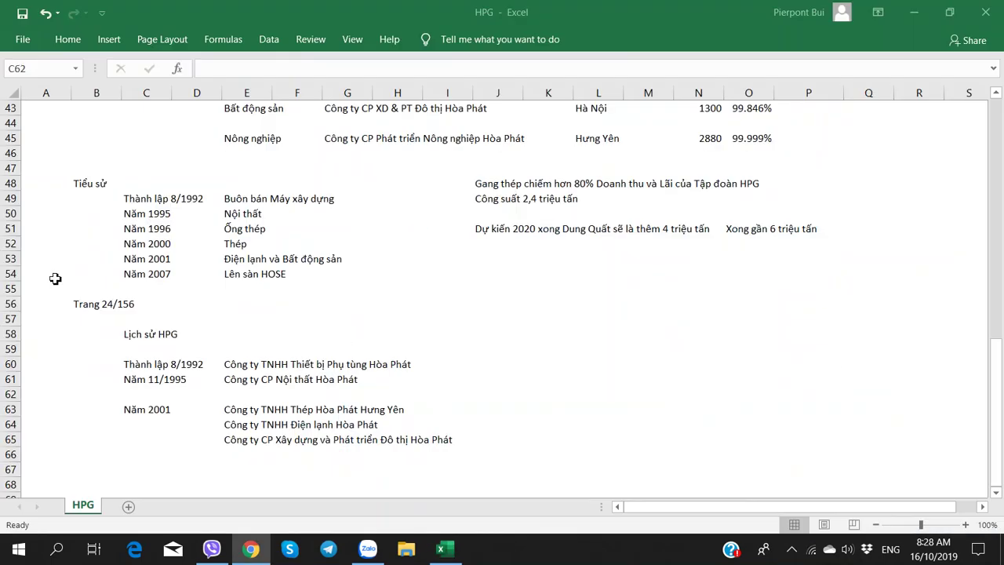
{"action": "key", "text": "F2"}
{"action": "key", "text": "Home"}
{"action": "key", "text": "shift+ctrl+Right"}
{"action": "type", "text": "Tháng"}
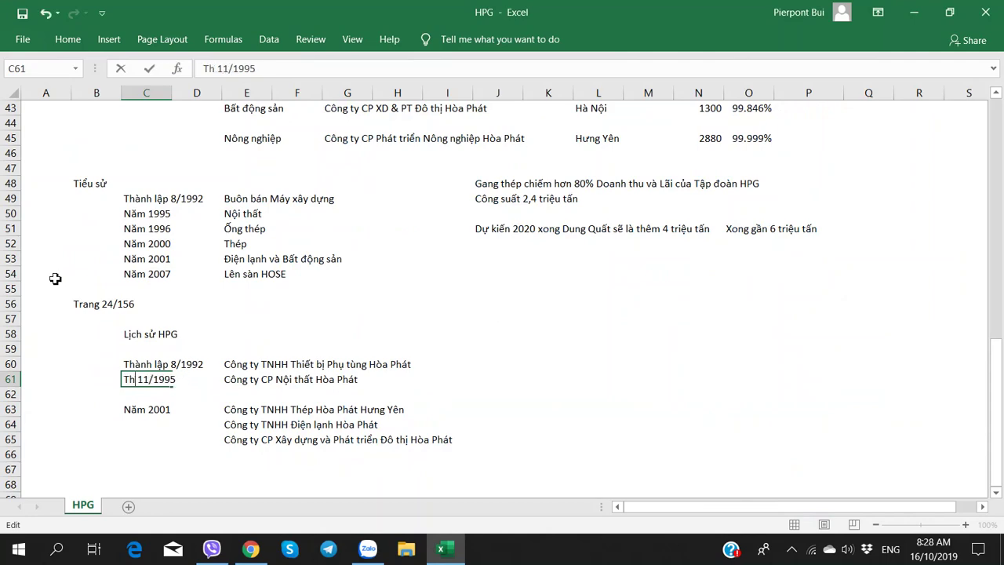
{"action": "key", "text": "Return"}
Enter Tháng 8/1996 in C62 as the date of the next milestone from the PDF
{"action": "key", "text": "alt+Tab"}
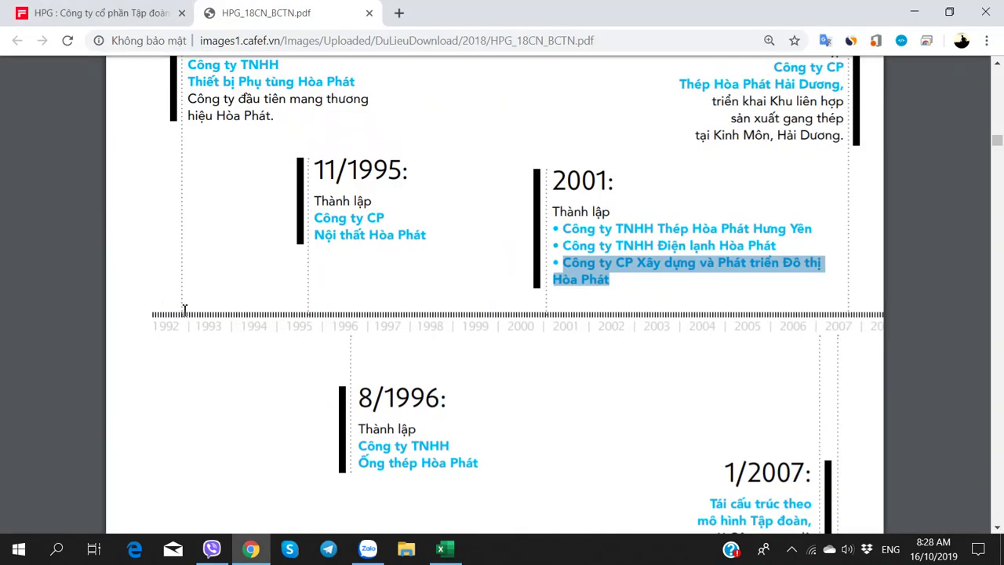
{"action": "key", "text": "alt+Tab"}
{"action": "type", "text": "Tháng"}
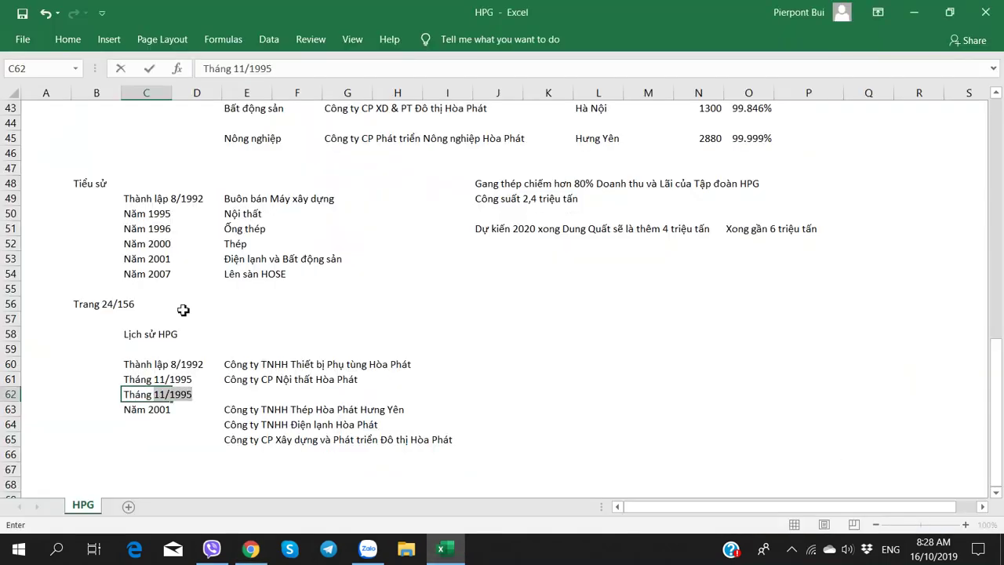
{"action": "type", "text": " 8 /"}
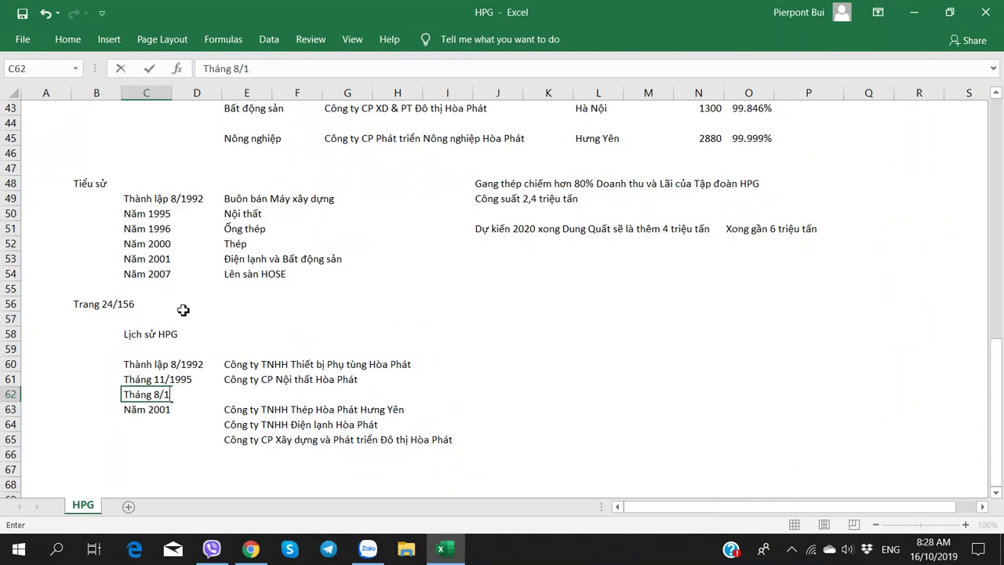
{"action": "type", "text": "1996"}
{"action": "key", "text": "Tab"}
{"action": "key", "text": "Tab"}
Copy Công ty TNHH Ống thép Hòa Phát from the 8/1996 milestone in the PDF into E62, joined on one line
{"action": "key", "text": "alt+Tab"}
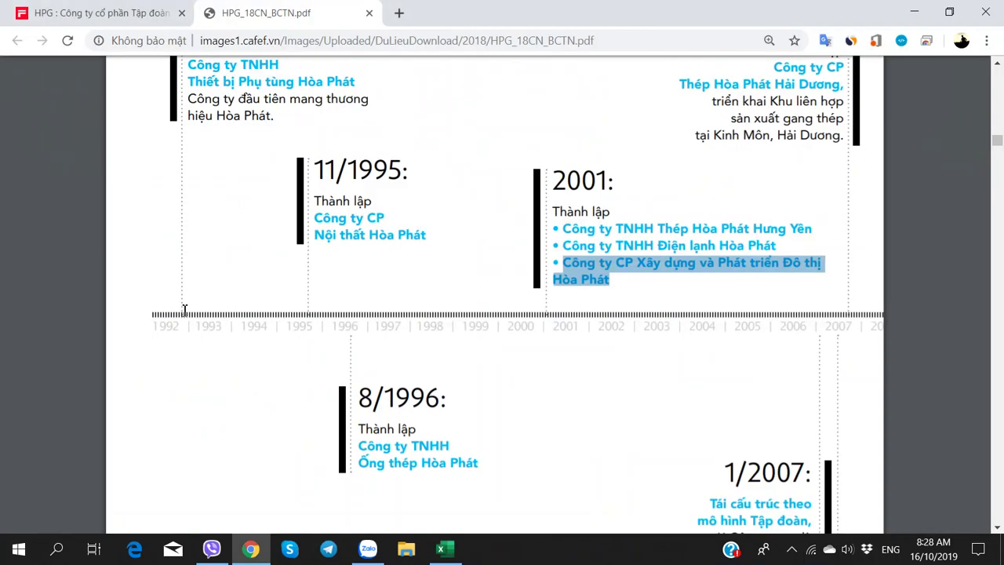
{"action": "left_click_drag", "start_coordinate": [361, 450], "coordinate": [497, 469]}
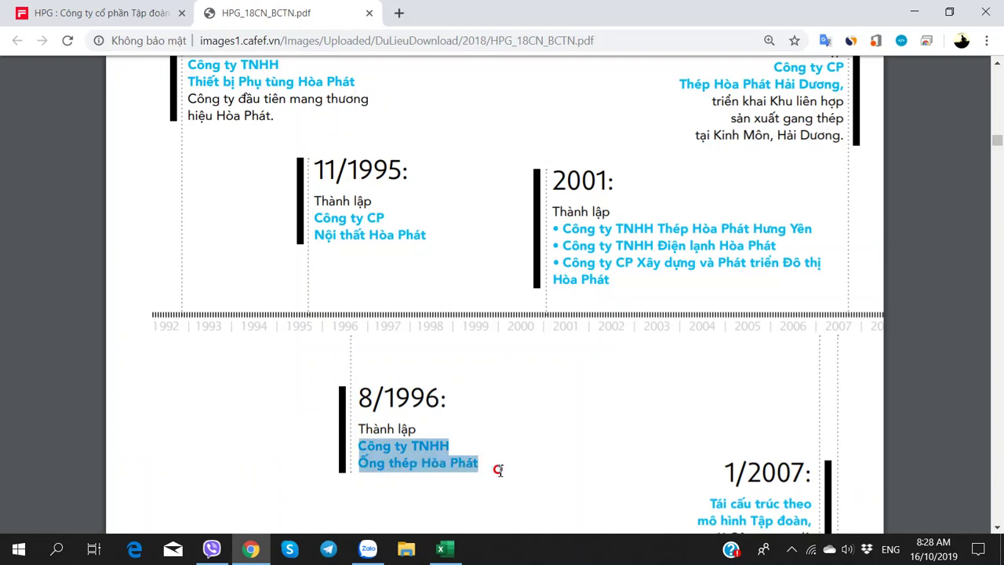
{"action": "key", "text": "ctrl+c"}
{"action": "key", "text": "alt+Tab"}
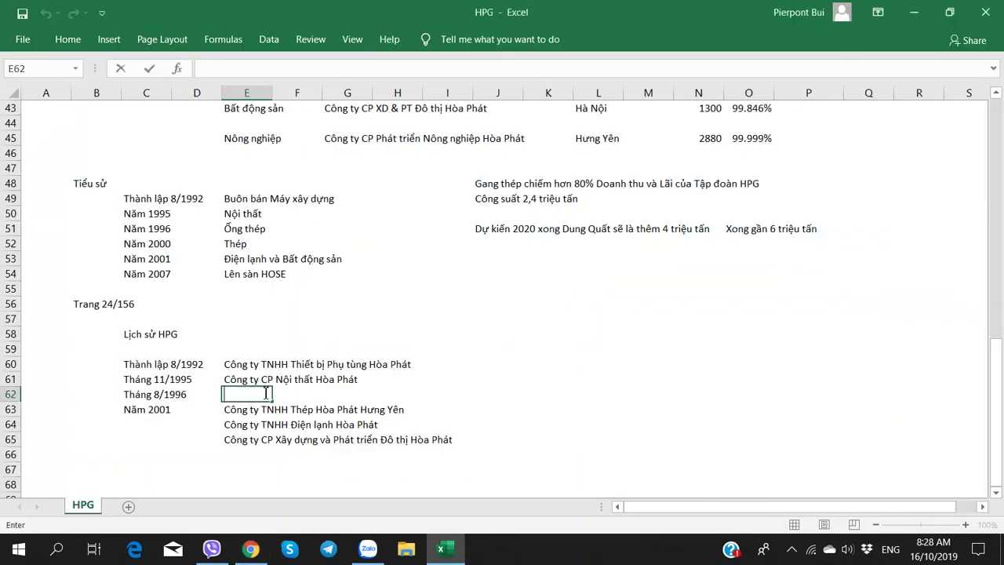
{"action": "key", "text": "ctrl+v"}
{"action": "left_click", "coordinate": [295, 393]}
{"action": "key", "text": "Delete"}
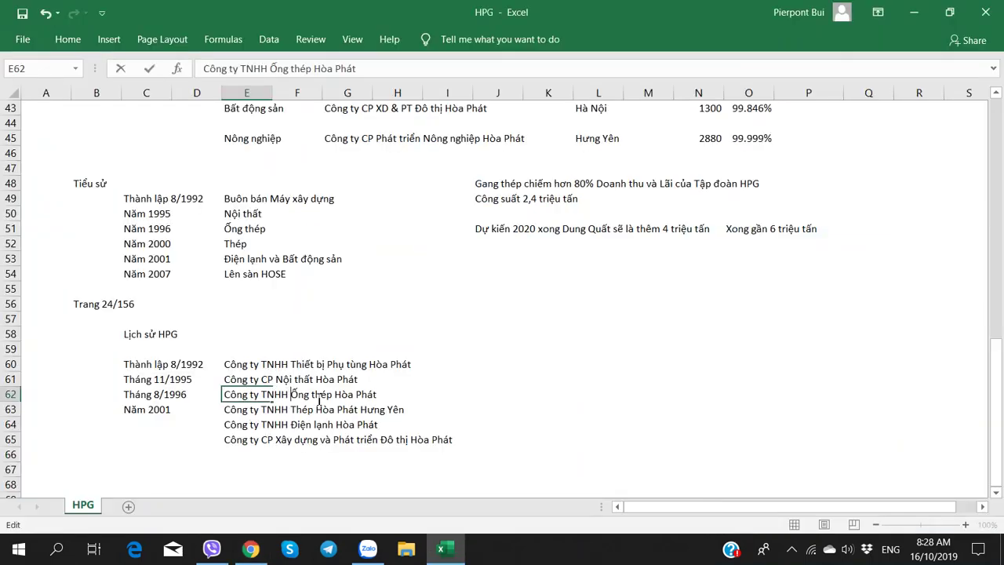
{"action": "key", "text": "Return"}
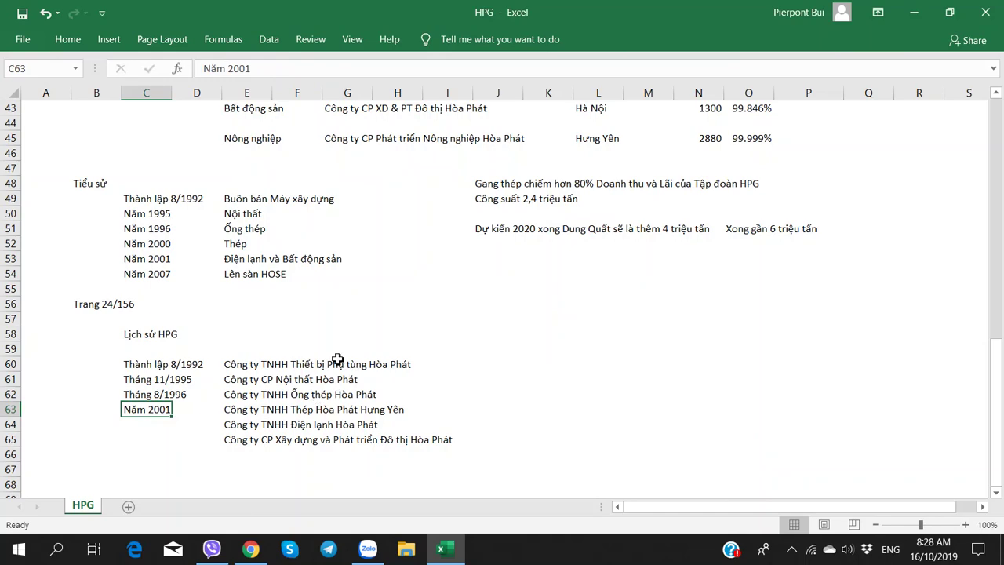
Find the milestone following 2001 in the PDF timeline and enter its date as Tháng 8/2007 in C66
{"action": "key", "text": "alt+Tab"}
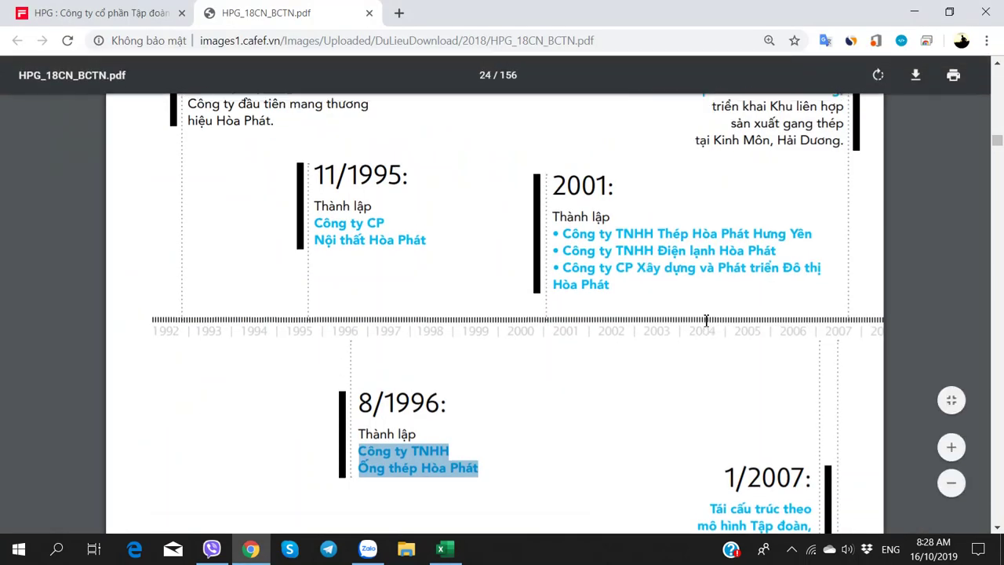
{"action": "scroll", "coordinate": [695, 329], "scroll_direction": "up", "scroll_amount": 2}
{"action": "scroll", "coordinate": [693, 330], "scroll_direction": "down", "scroll_amount": 7}
{"action": "scroll", "coordinate": [693, 330], "scroll_direction": "up", "scroll_amount": 6}
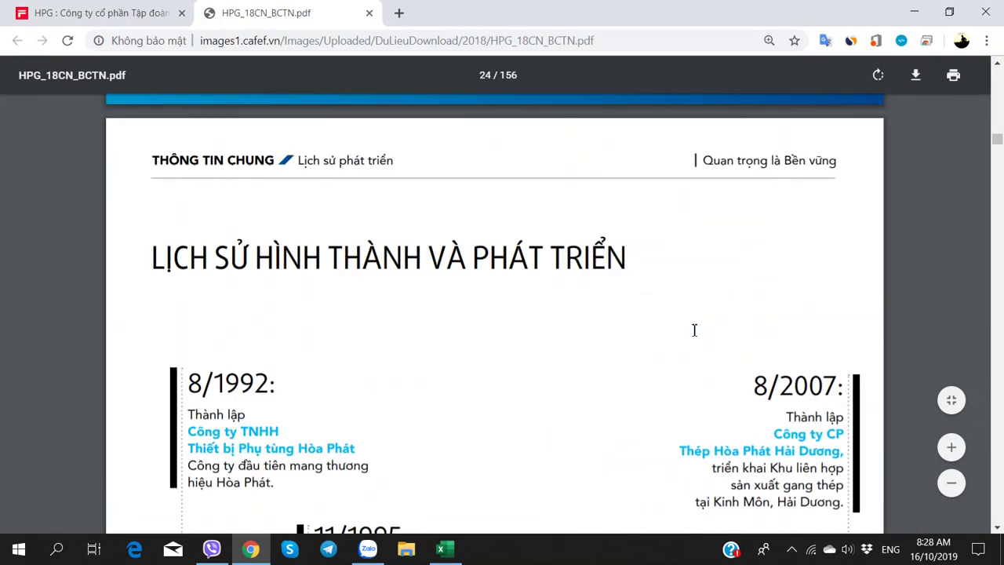
{"action": "scroll", "coordinate": [693, 330], "scroll_direction": "down", "scroll_amount": 2}
{"action": "scroll", "coordinate": [688, 332], "scroll_direction": "up", "scroll_amount": 2}
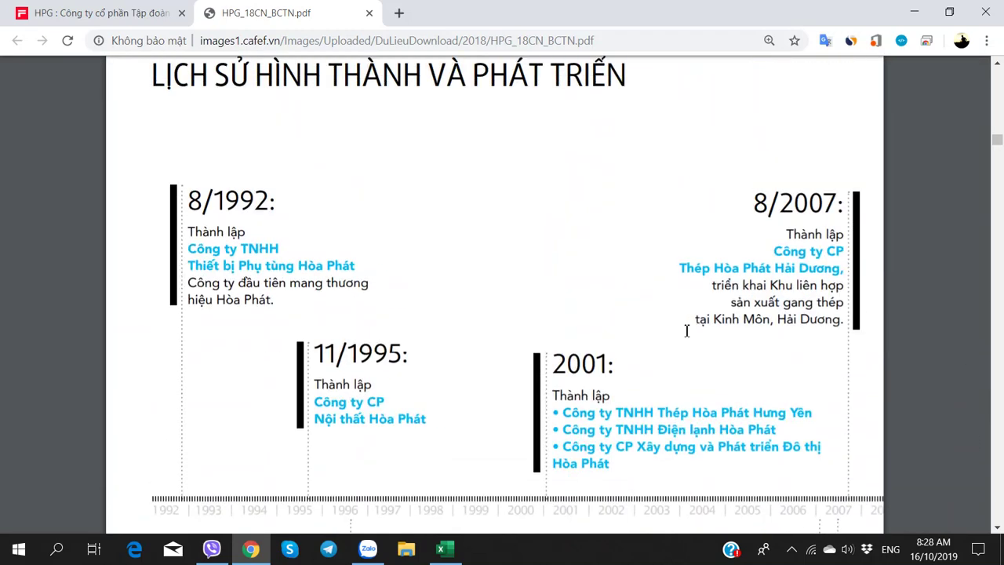
{"action": "key", "text": "alt+Tab"}
{"action": "left_click", "coordinate": [139, 459]}
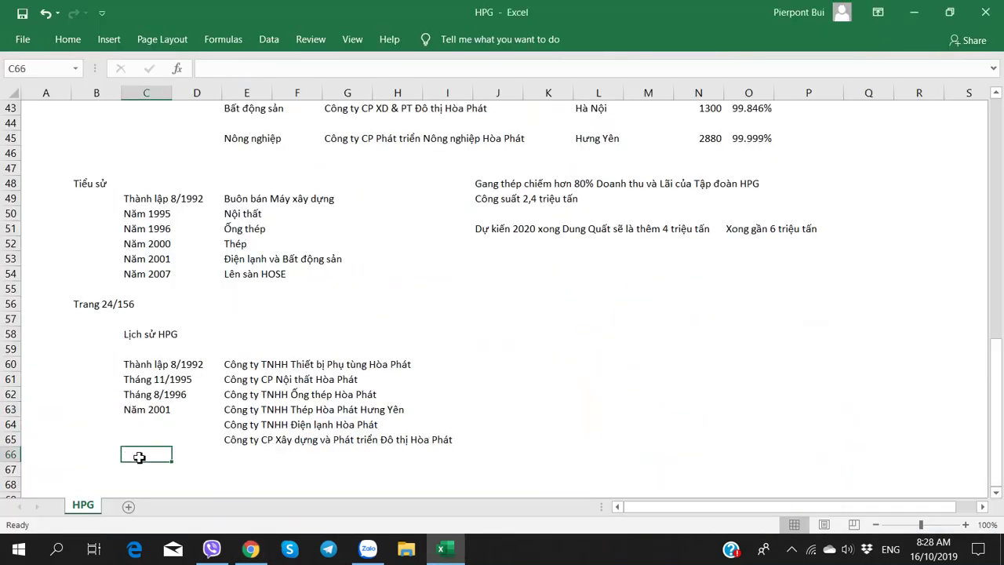
{"action": "type", "text": "Tháng"}
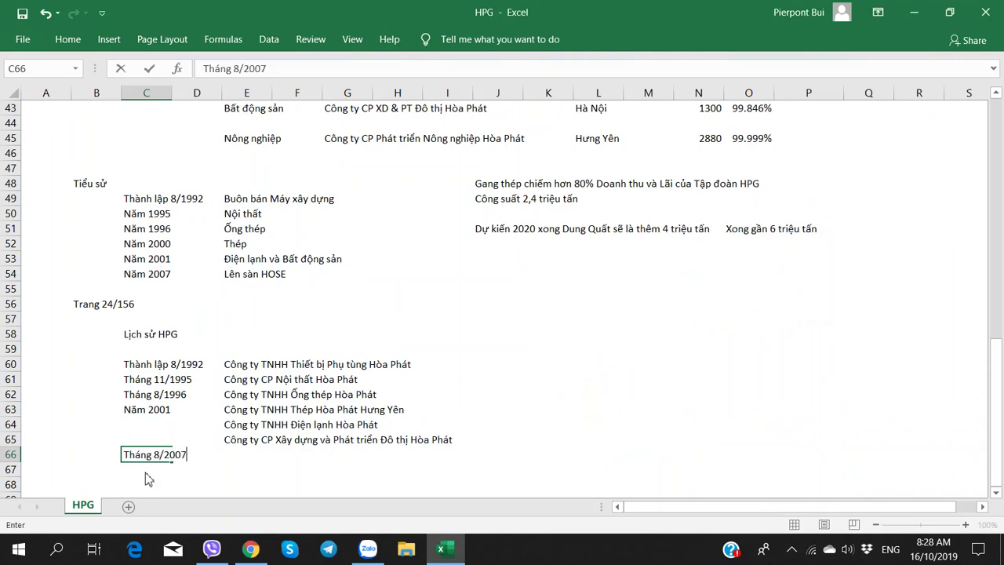
{"action": "type", "text": " 8/2007"}
{"action": "key", "text": "alt+Tab"}
{"action": "key", "text": "alt+Tab"}
{"action": "key", "text": "Tab"}
{"action": "key", "text": "Tab"}
Copy Công ty CP Thép Hòa Phát Hải Dương from the 8/2007 milestone in the PDF into E66, joined on one line
{"action": "key", "text": "alt+Tab"}
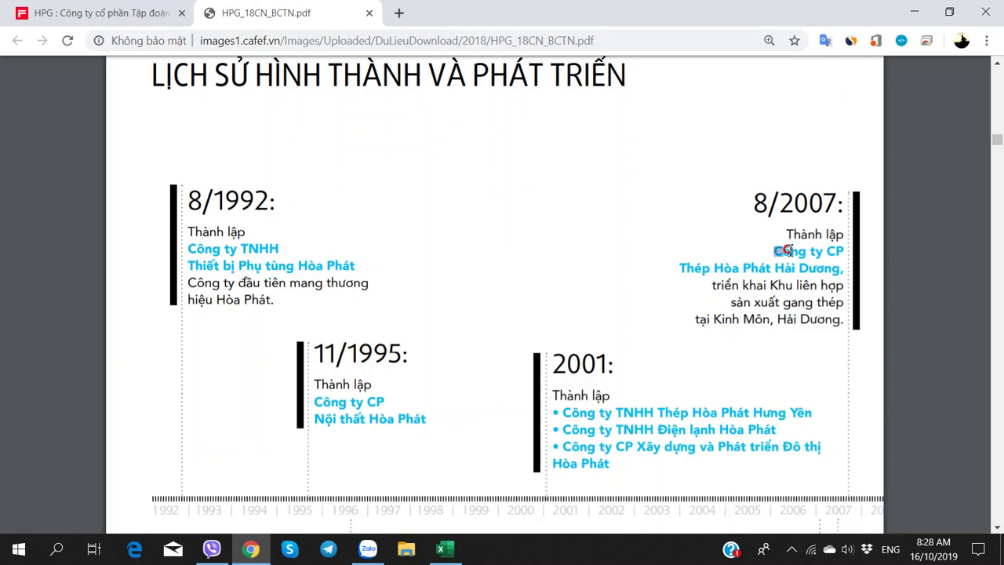
{"action": "left_click_drag", "start_coordinate": [786, 250], "coordinate": [837, 268]}
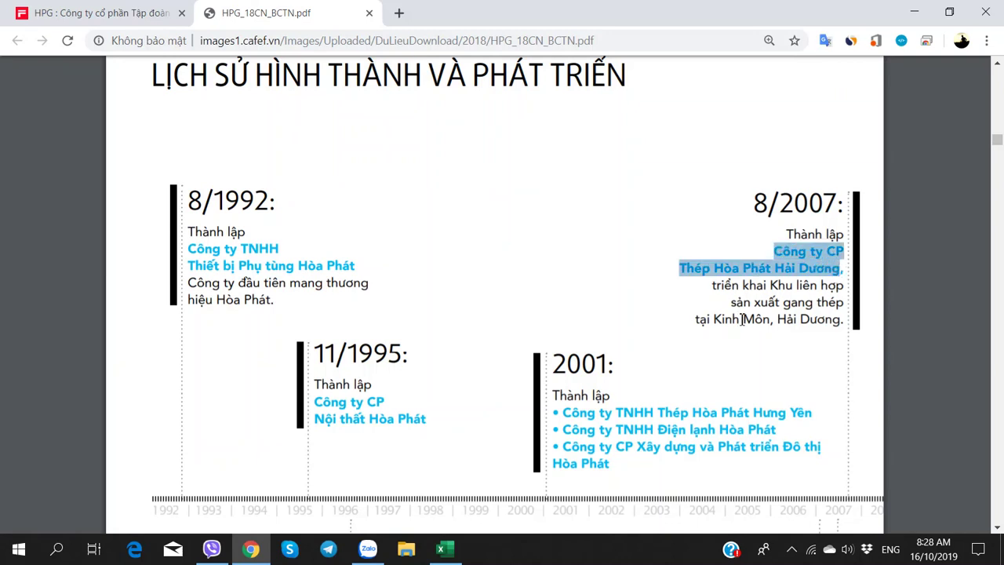
{"action": "key", "text": "alt+Tab"}
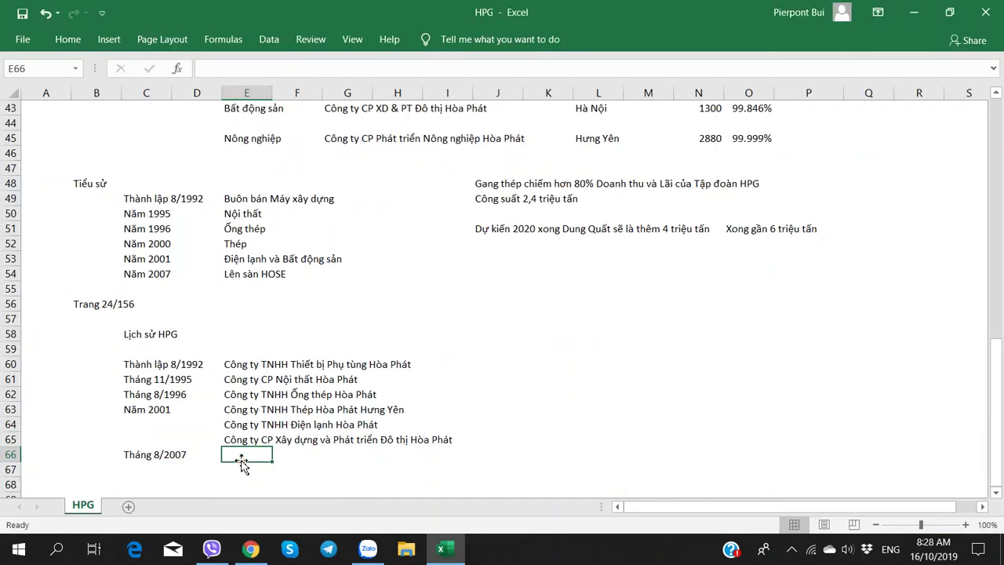
{"action": "key", "text": "ctrl+v"}
{"action": "left_click", "coordinate": [292, 453]}
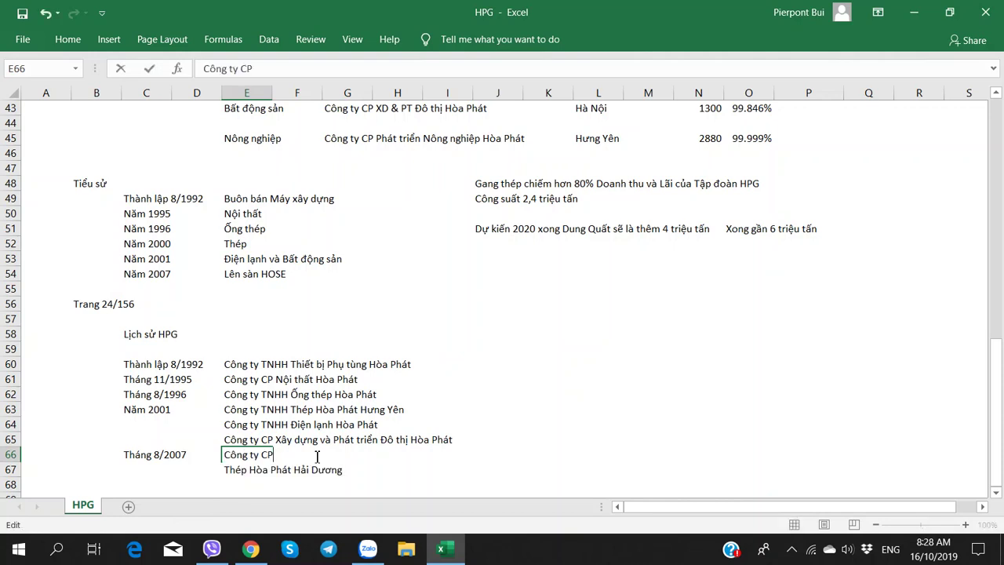
{"action": "key", "text": "Delete"}
{"action": "key", "text": "Tab"}
{"action": "key", "text": "Tab"}
{"action": "key", "text": "Tab"}
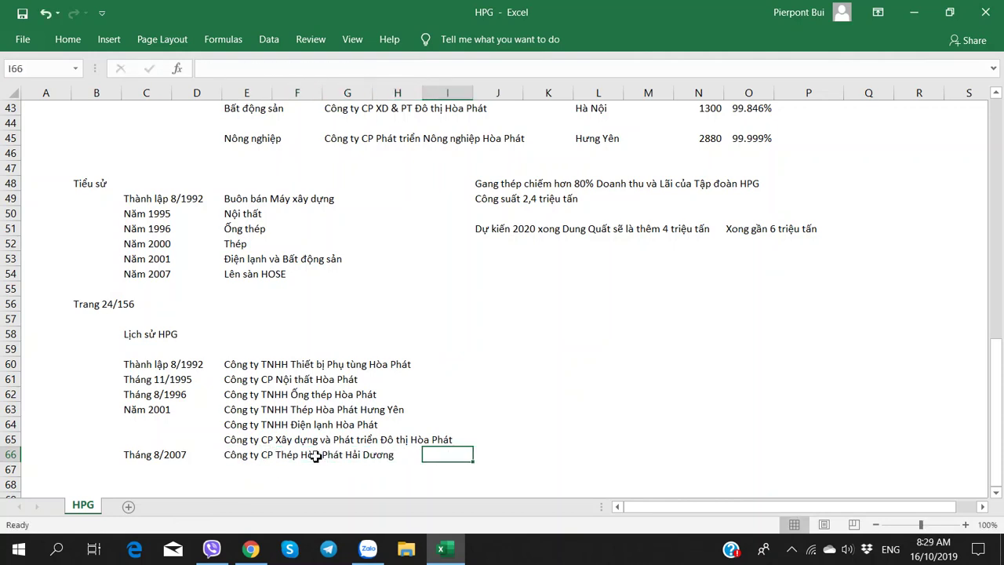
Copy the 8/2007 note "triển khai Khu liên hợp sản xuất gang thép tại Kinh Môn, Hải Dương" into J66 as one line
{"action": "key", "text": "alt+Tab"}
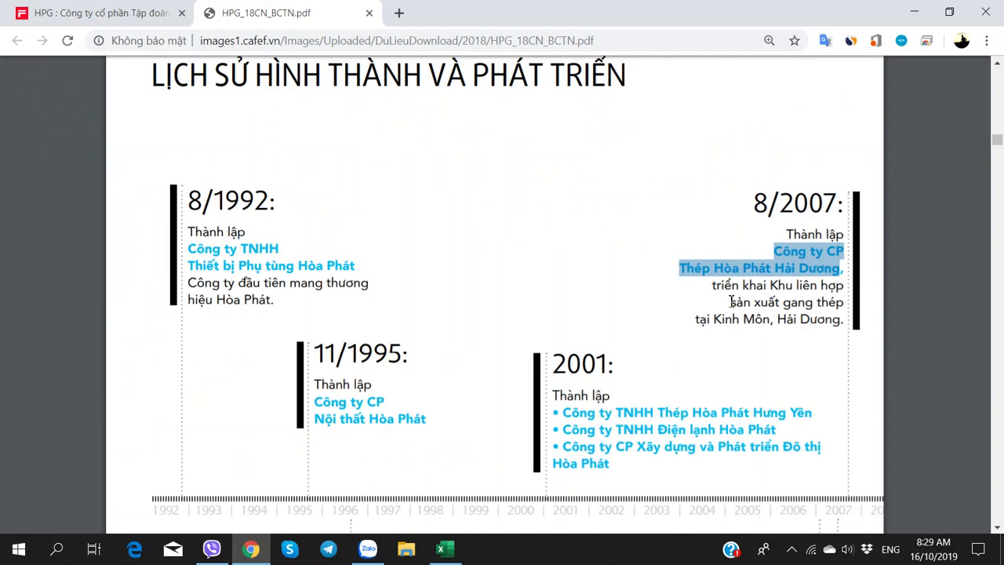
{"action": "left_click_drag", "start_coordinate": [713, 287], "coordinate": [842, 318]}
{"action": "key", "text": "alt+Tab"}
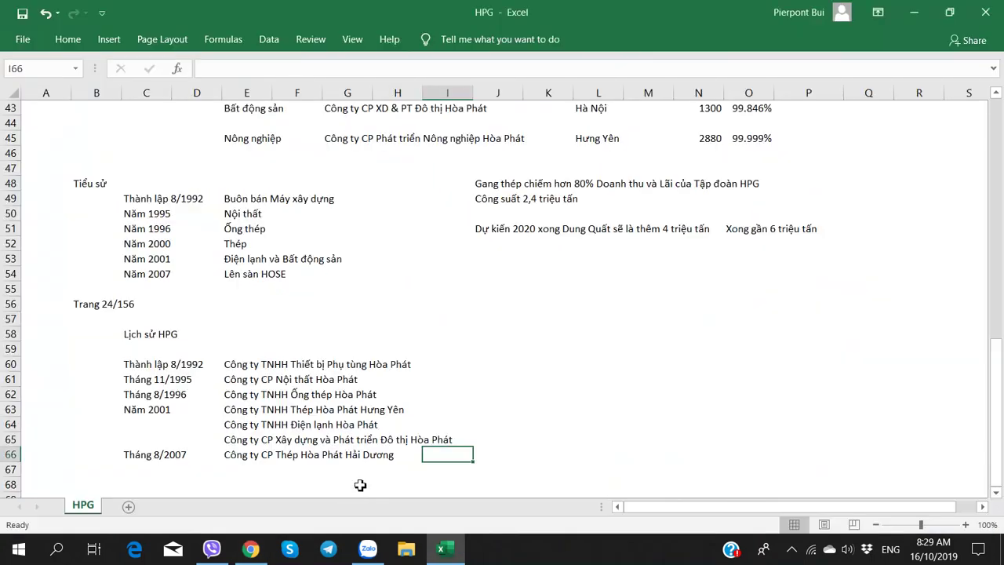
{"action": "left_click", "coordinate": [493, 455]}
{"action": "double_click", "coordinate": [499, 453]}
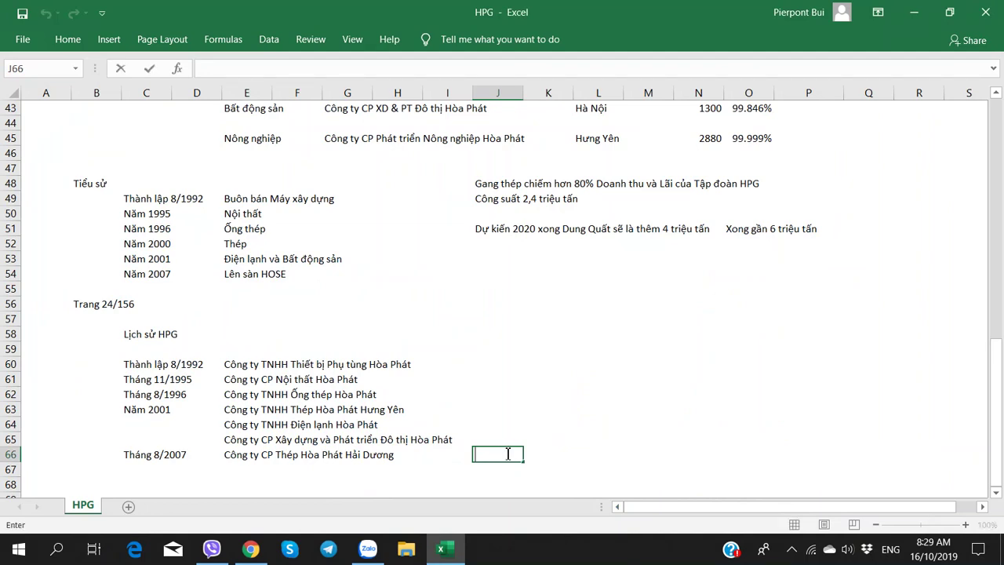
{"action": "key", "text": "ctrl+v"}
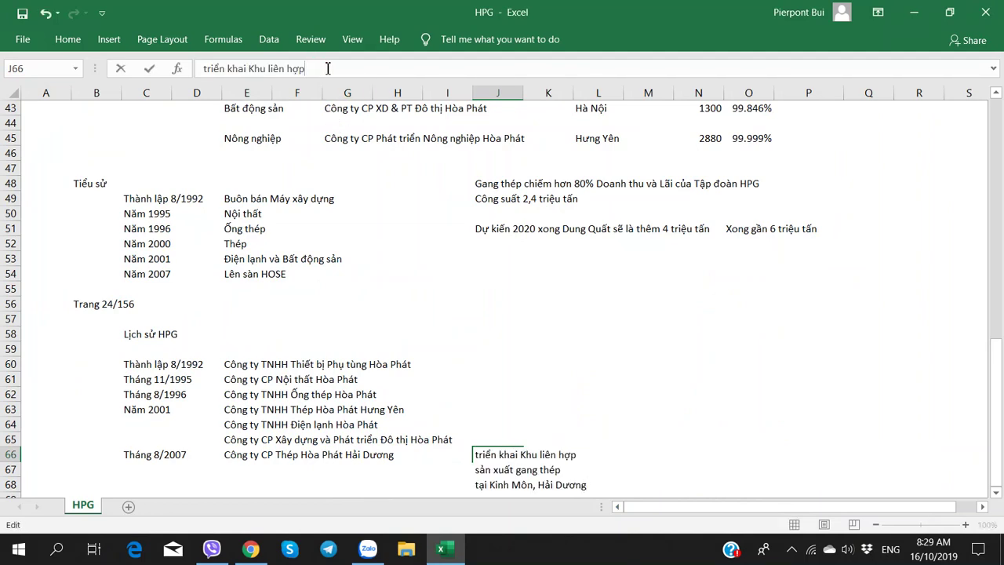
{"action": "key", "text": "Delete"}
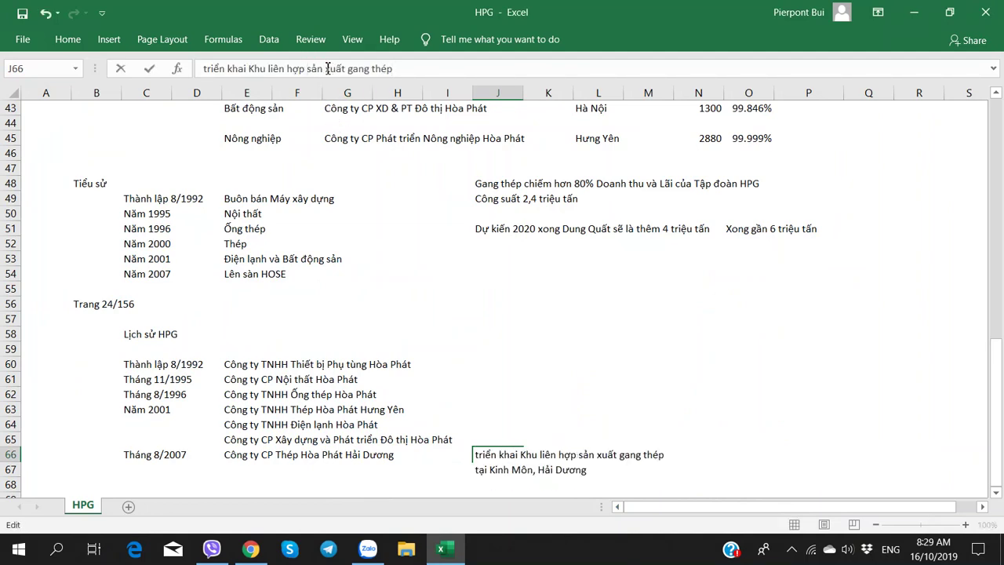
{"action": "key", "text": "Delete"}
{"action": "key", "text": "Return"}
Check the PDF timeline for the remaining 2007 milestones and insert a blank row above the Tháng 8/2007 entry in the sheet
{"action": "scroll", "coordinate": [455, 357], "scroll_direction": "down", "scroll_amount": 2}
{"action": "key", "text": "alt+Tab"}
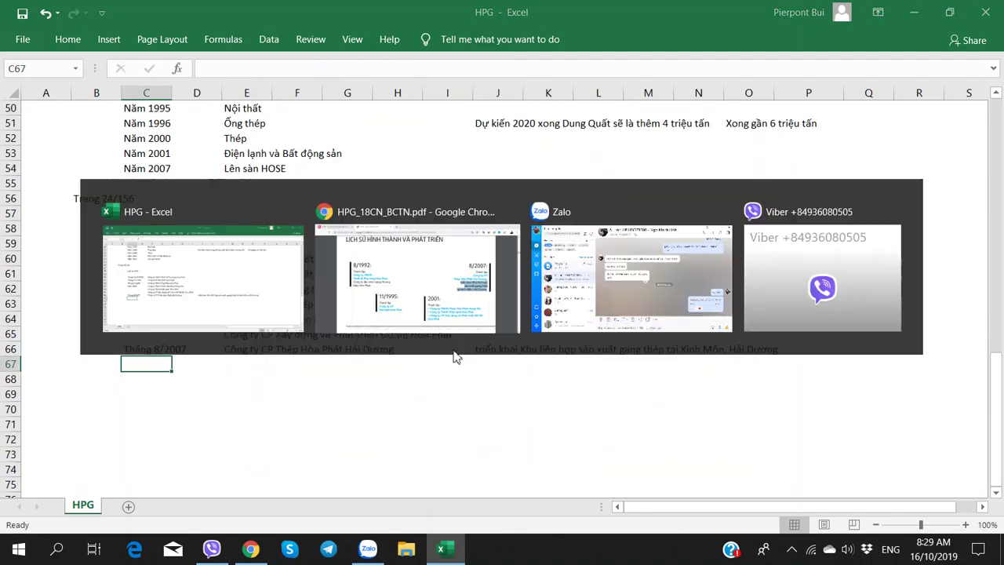
{"action": "scroll", "coordinate": [455, 357], "scroll_direction": "down", "scroll_amount": 6}
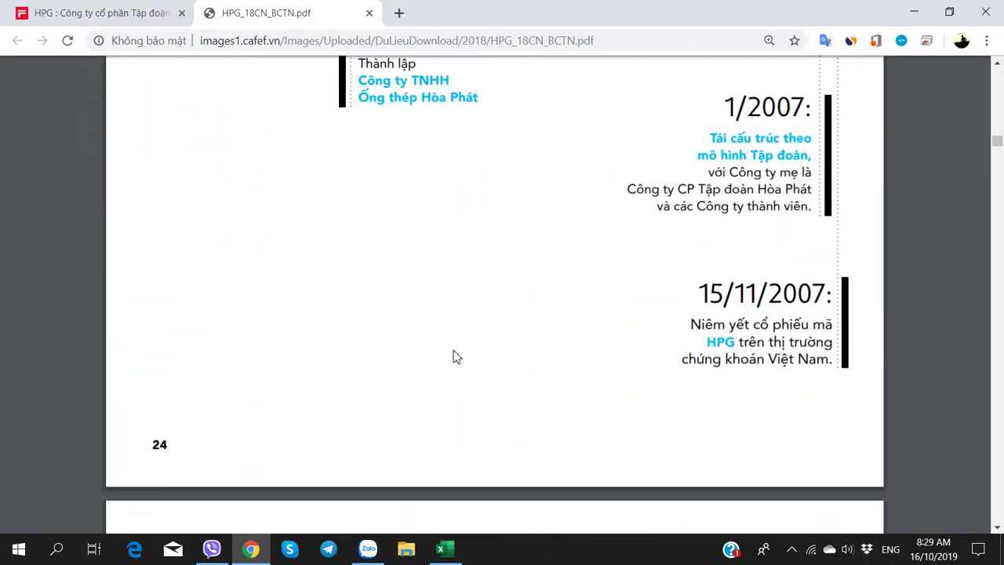
{"action": "key", "text": "alt+Tab"}
{"action": "key", "text": "alt+Tab"}
{"action": "scroll", "coordinate": [649, 312], "scroll_direction": "up", "scroll_amount": 1}
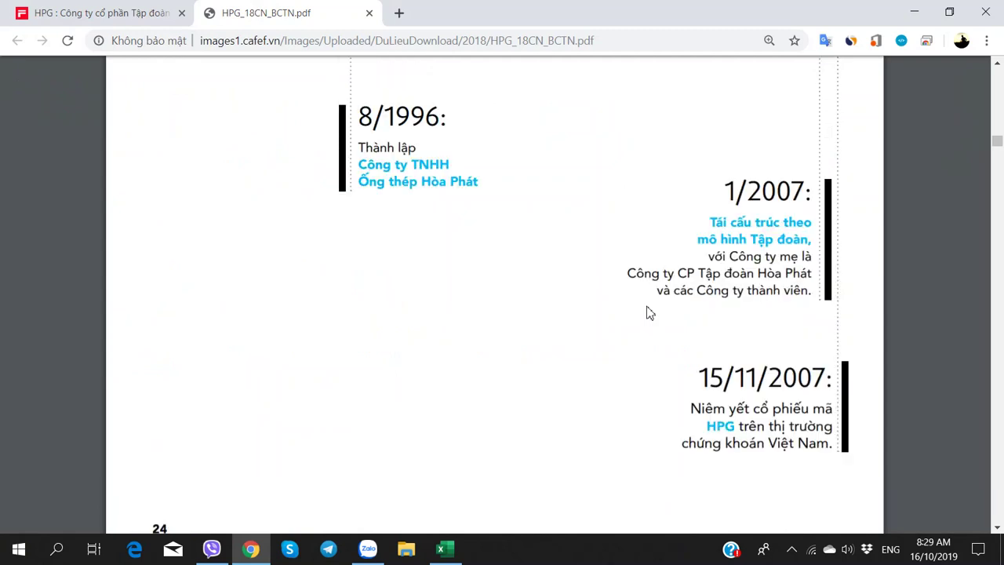
{"action": "scroll", "coordinate": [650, 312], "scroll_direction": "up", "scroll_amount": 1}
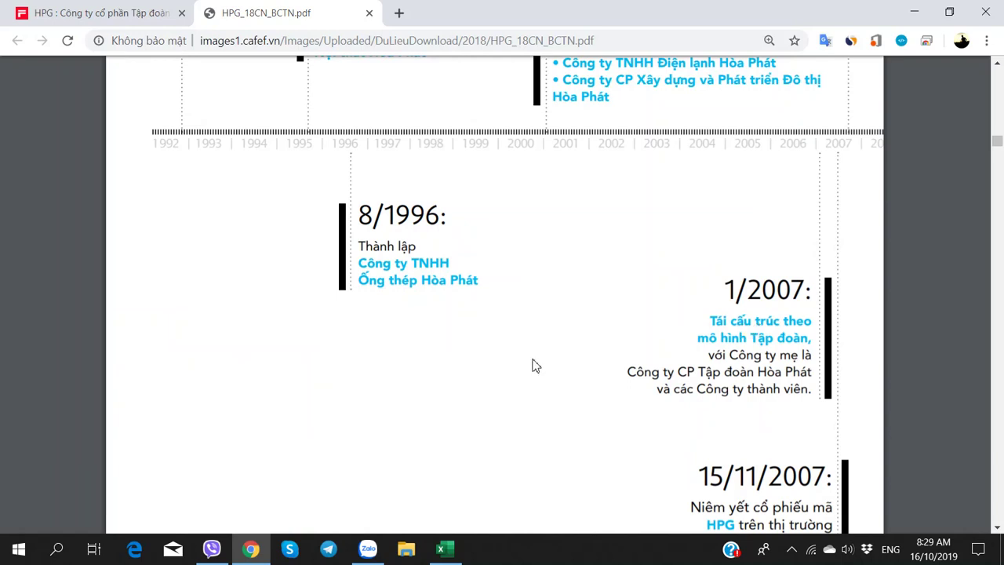
{"action": "left_click", "coordinate": [441, 549]}
{"action": "left_click", "coordinate": [142, 349]}
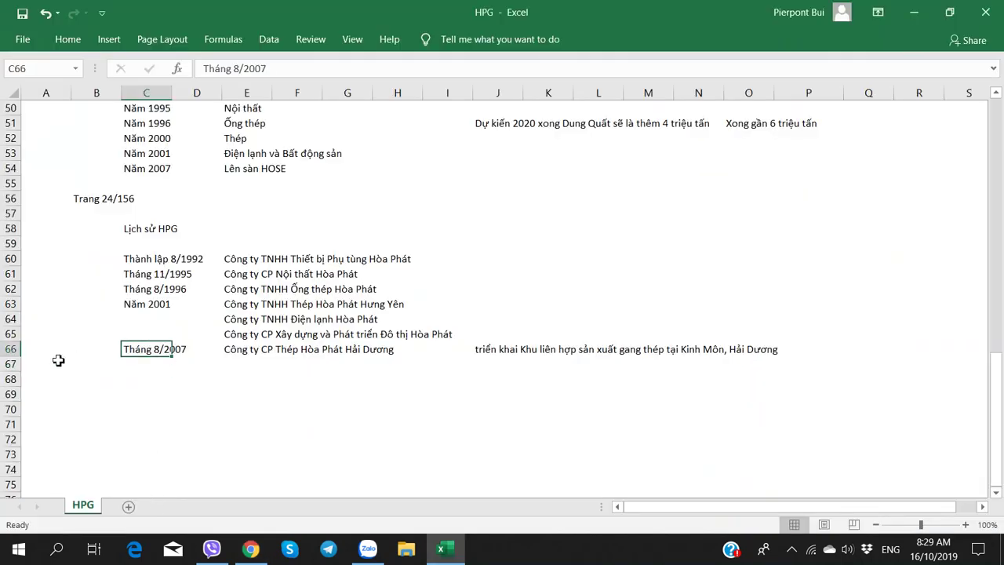
{"action": "right_click", "coordinate": [11, 350]}
{"action": "left_click", "coordinate": [58, 224]}
Copy the Tháng 8/2007 date into C66 of the new row and change it to Tháng 1/2007
{"action": "key", "text": "Right"}
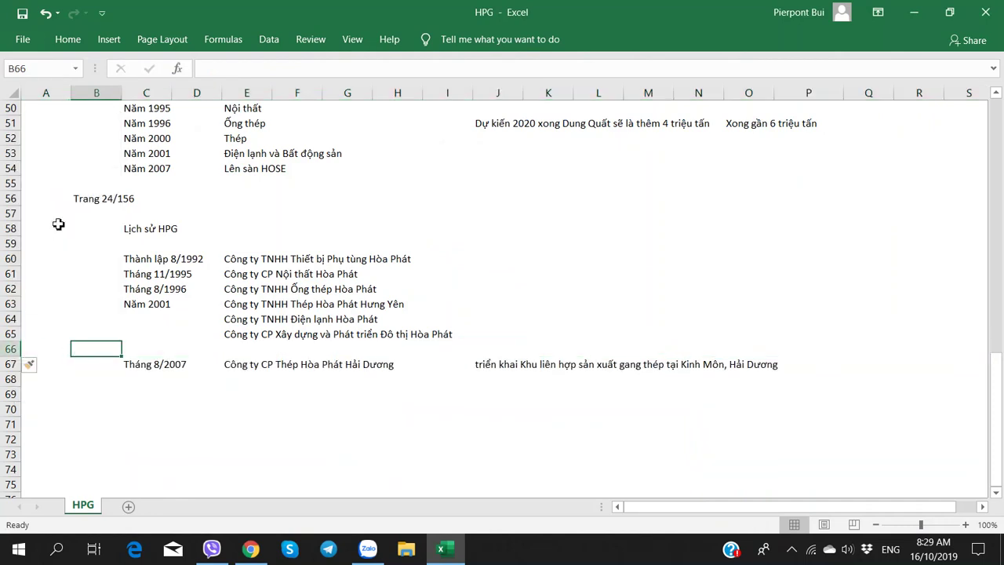
{"action": "key", "text": "Down"}
{"action": "key", "text": "Right"}
{"action": "key", "text": "ctrl+c"}
{"action": "key", "text": "Up"}
{"action": "key", "text": "ctrl+v"}
{"action": "key", "text": "F2"}
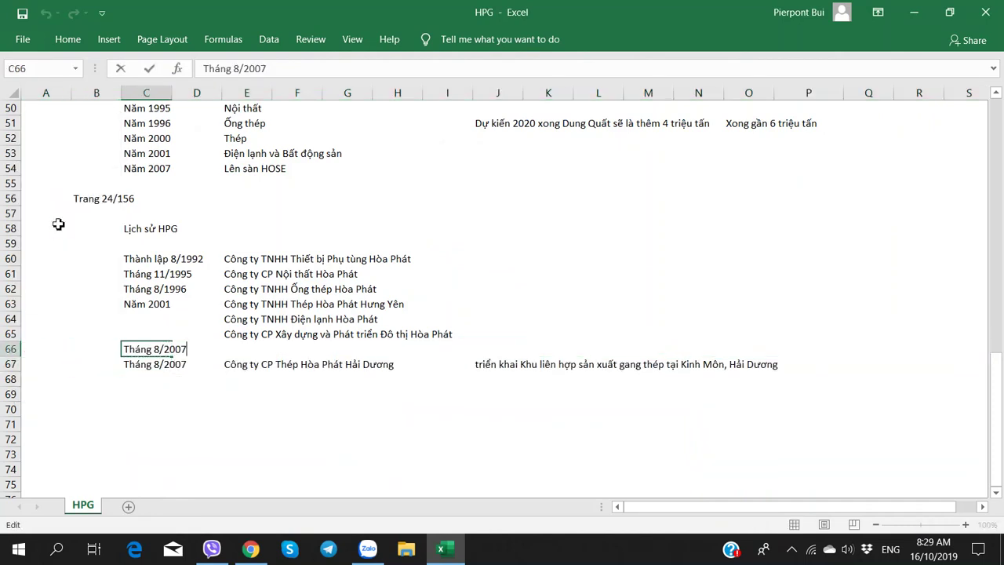
{"action": "key", "text": "Delete"}
{"action": "type", "text": "1"}
{"action": "key", "text": "Tab"}
{"action": "key", "text": "Tab"}
Enter Tái cấu trúc Mô hình Tập đoàn in E66, checking the wording against the 1/2007 milestone in the PDF
{"action": "type", "text": "Tái"}
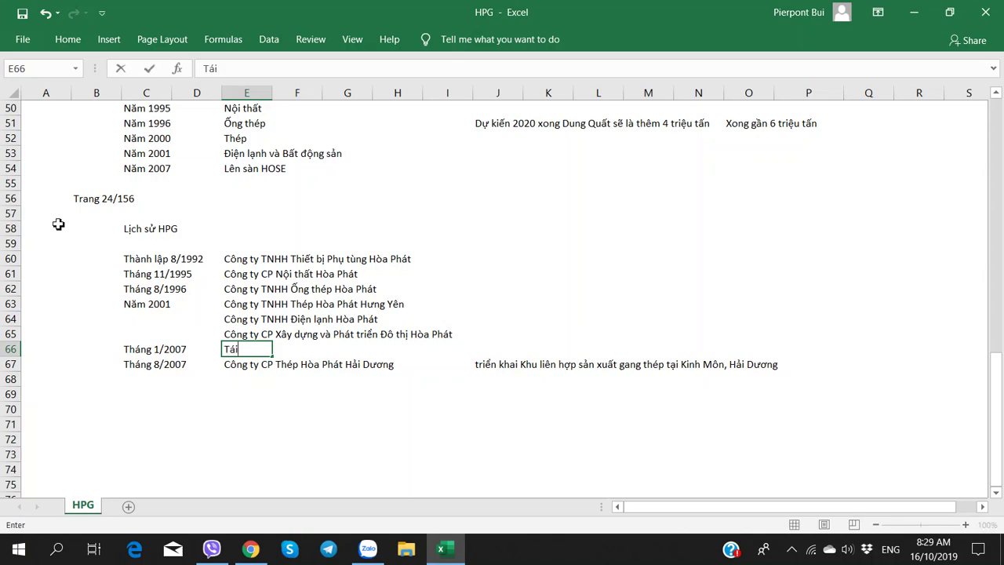
{"action": "type", "text": " cấu trúc"}
{"action": "key", "text": "alt+Tab"}
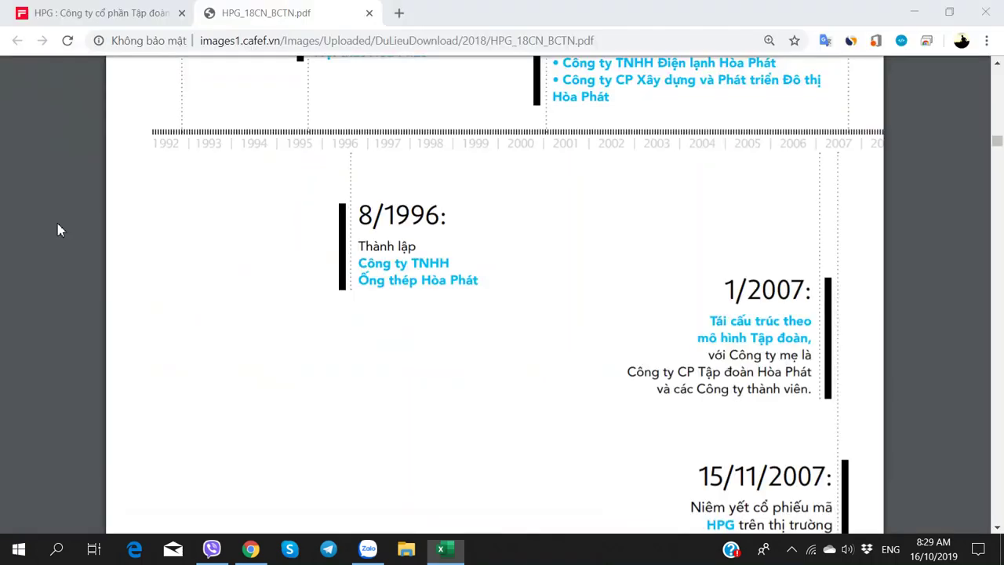
{"action": "key", "text": "alt+Tab"}
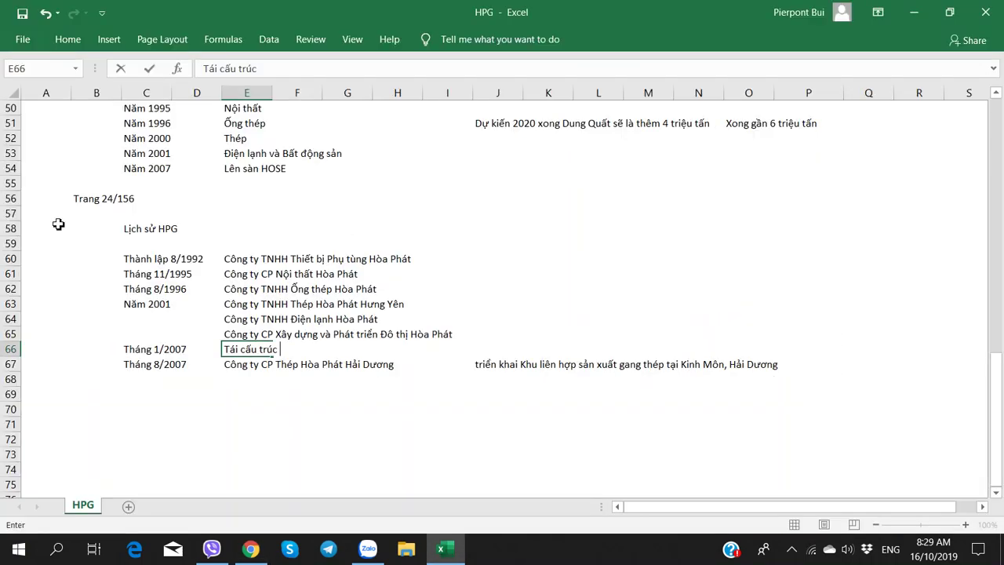
{"action": "type", "text": "úc Mô hình Tập d"}
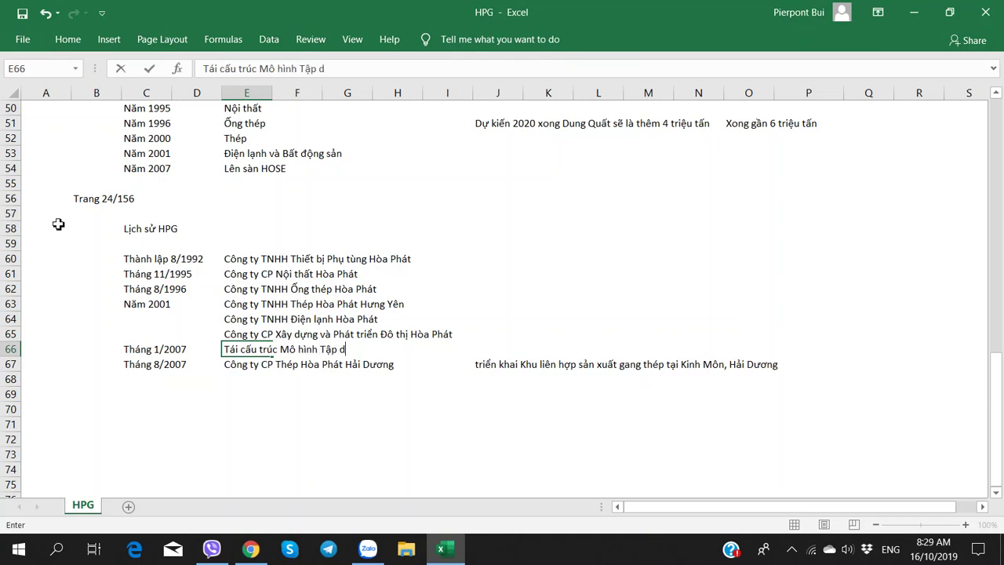
{"action": "type", "text": "oàn"}
{"action": "key", "text": "Right"}
{"action": "key", "text": "Right"}
Look up the last 2007 milestone in the PDF timeline and enter its date as Tháng 11/2007 in C68
{"action": "key", "text": "alt+Tab"}
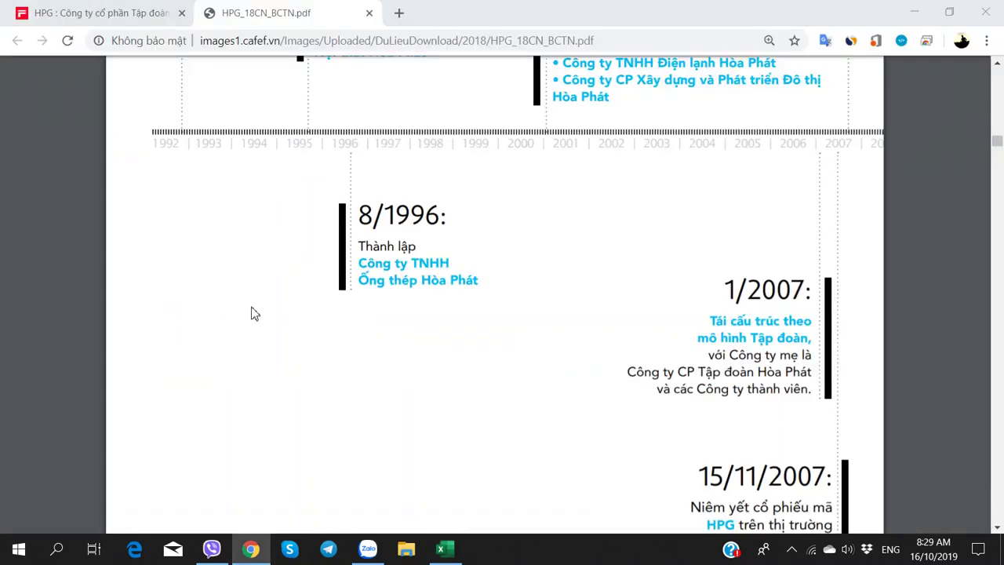
{"action": "key", "text": "alt+Tab"}
{"action": "left_click", "coordinate": [208, 394]}
{"action": "left_click", "coordinate": [138, 380]}
{"action": "key", "text": "alt+Tab"}
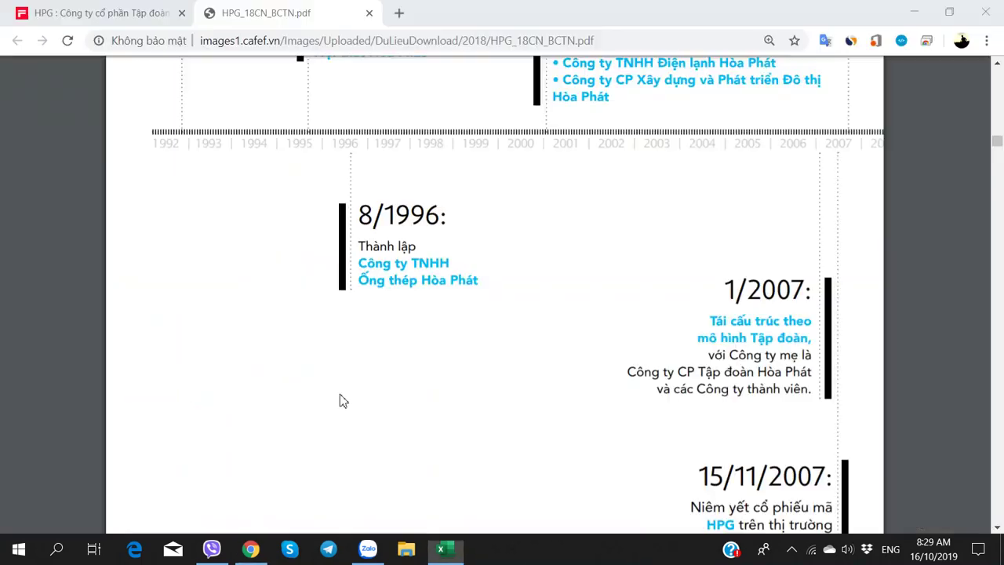
{"action": "scroll", "coordinate": [614, 393], "scroll_direction": "down", "scroll_amount": 2}
{"action": "key", "text": "alt+Tab"}
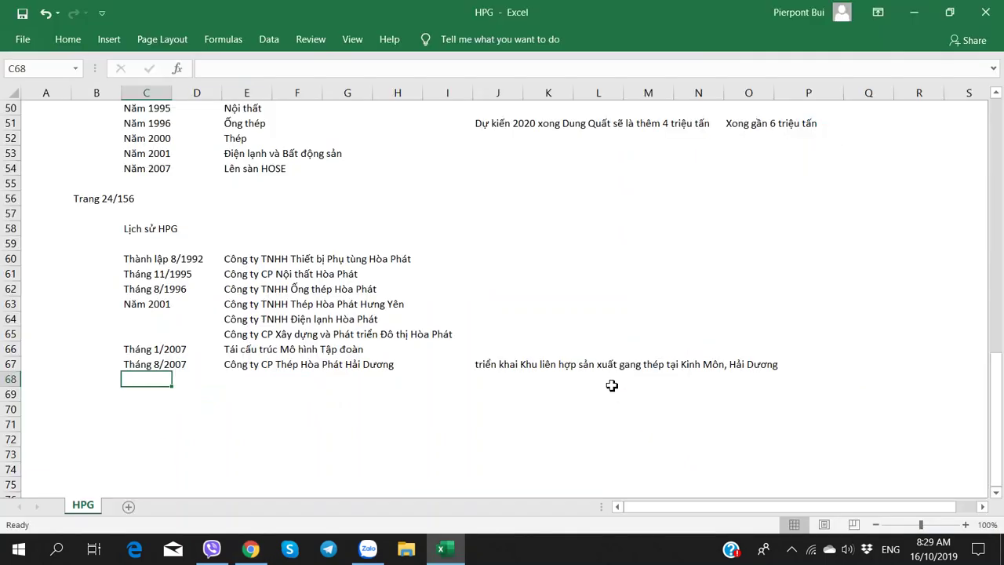
{"action": "type", "text": "Tháng 11/"}
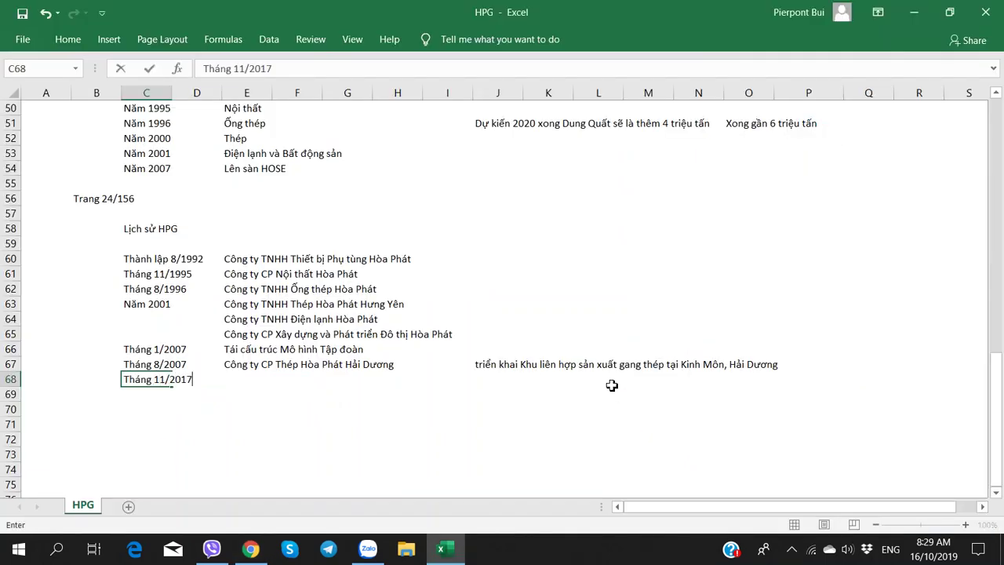
{"action": "type", "text": "2007"}
{"action": "key", "text": "Tab"}
{"action": "key", "text": "Tab"}
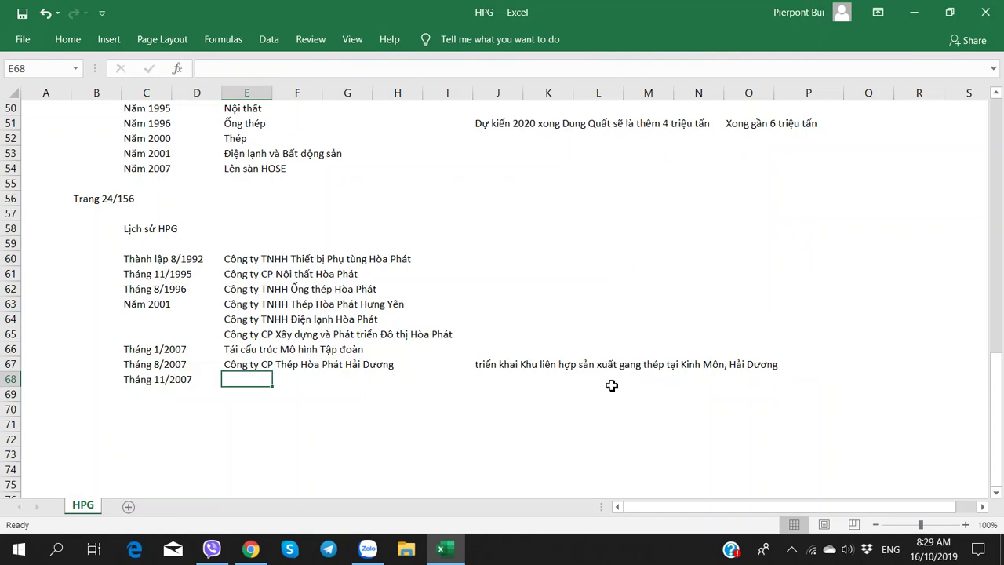
Enter Lên sàn HOSE in E68 as the description of the Tháng 11/2007 milestone
{"action": "type", "text": "Lên sà"}
{"action": "type", "text": "n HOSE"}
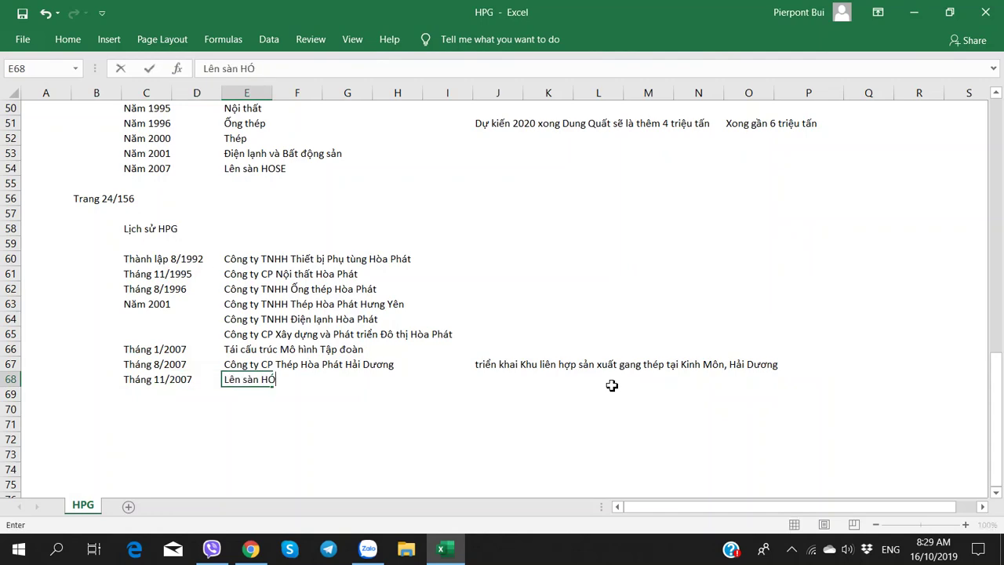
{"action": "key", "text": "Return"}
Examine the PDF timeline on pages 24 and 25 for the milestones that follow the stock listing
{"action": "key", "text": "alt+Tab"}
{"action": "scroll", "coordinate": [611, 404], "scroll_direction": "down", "scroll_amount": 5}
{"action": "scroll", "coordinate": [600, 400], "scroll_direction": "down", "scroll_amount": 3}
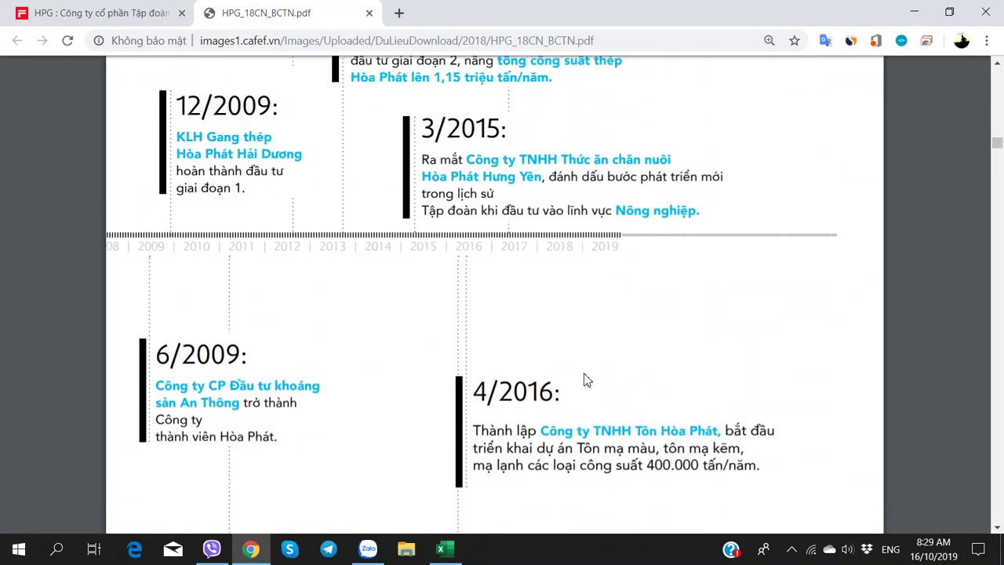
{"action": "scroll", "coordinate": [587, 382], "scroll_direction": "up", "scroll_amount": 6}
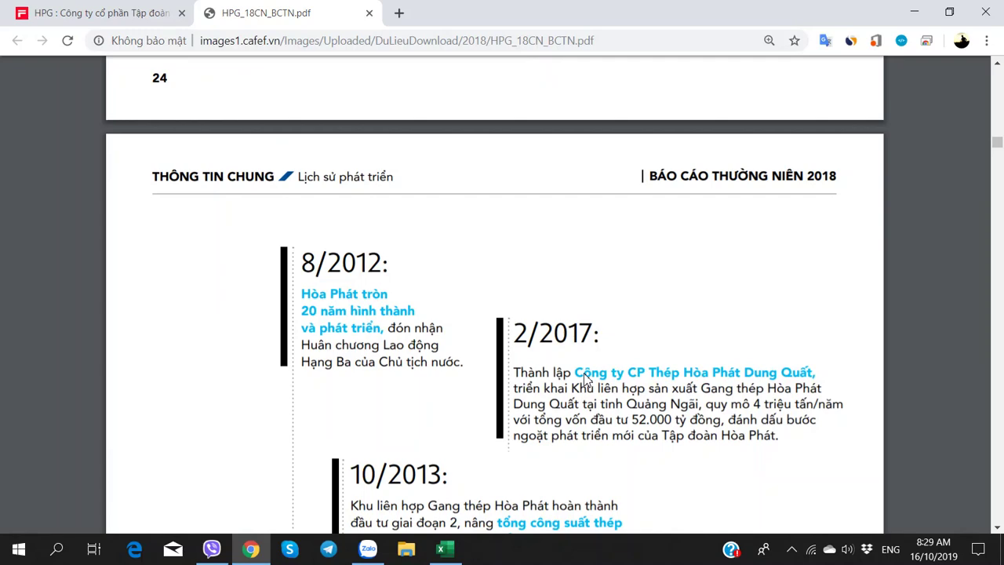
{"action": "scroll", "coordinate": [585, 380], "scroll_direction": "up", "scroll_amount": 10}
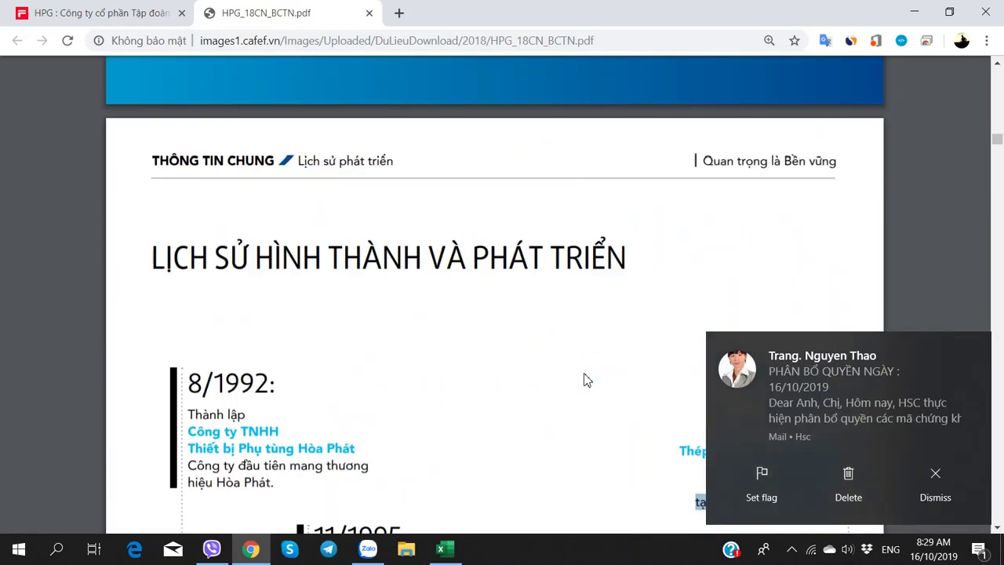
{"action": "scroll", "coordinate": [584, 380], "scroll_direction": "down", "scroll_amount": 2}
{"action": "scroll", "coordinate": [585, 380], "scroll_direction": "down", "scroll_amount": 7}
{"action": "left_click", "coordinate": [978, 346]}
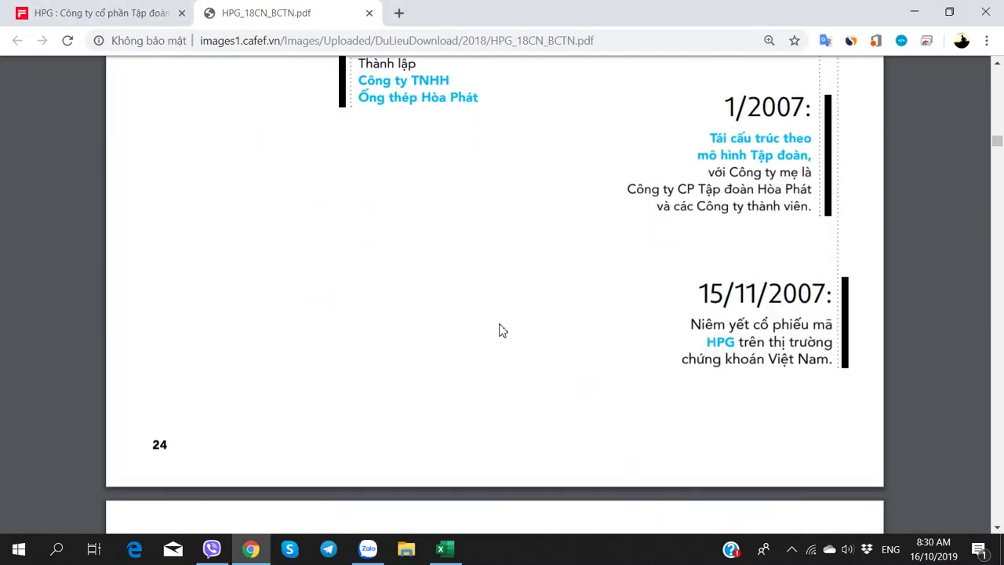
{"action": "scroll", "coordinate": [502, 330], "scroll_direction": "up", "scroll_amount": 5}
{"action": "scroll", "coordinate": [502, 329], "scroll_direction": "down", "scroll_amount": 8}
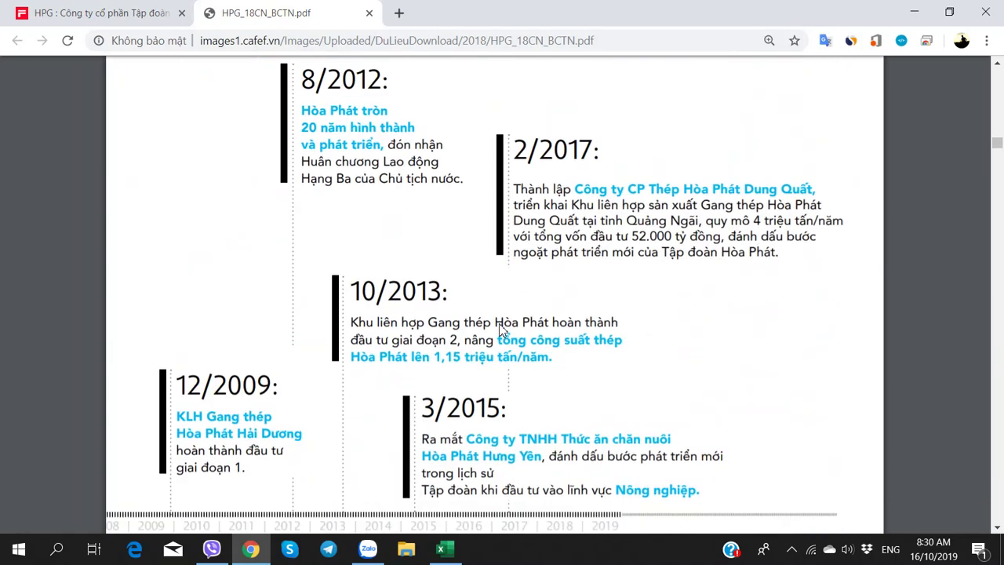
{"action": "scroll", "coordinate": [502, 329], "scroll_direction": "up", "scroll_amount": 3}
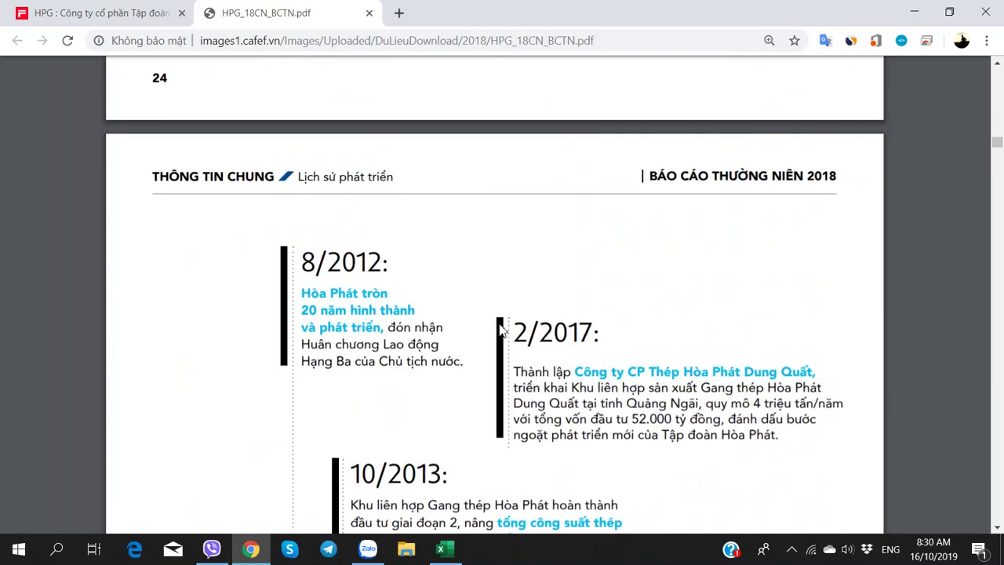
Enter Tháng 8/2012 in C69 as the date of the next milestone in the sheet
{"action": "key", "text": "alt+Tab"}
{"action": "type", "text": "Tháng 8/2007"}
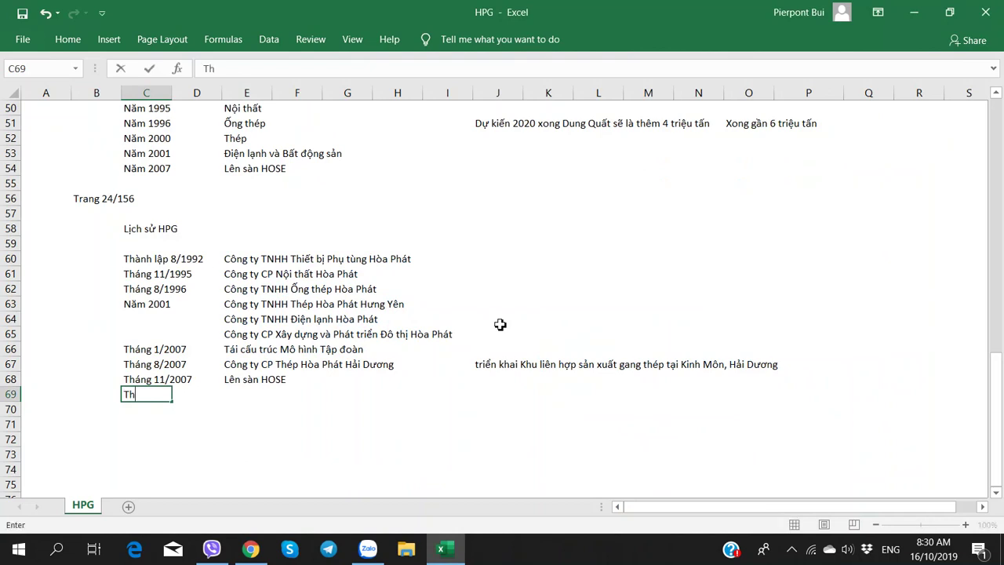
{"action": "key", "text": "BackSpace"}
{"action": "key", "text": "BackSpace"}
{"action": "key", "text": "BackSpace"}
{"action": "key", "text": "BackSpace"}
{"action": "key", "text": "BackSpace"}
{"action": "type", "text": "//2012"}
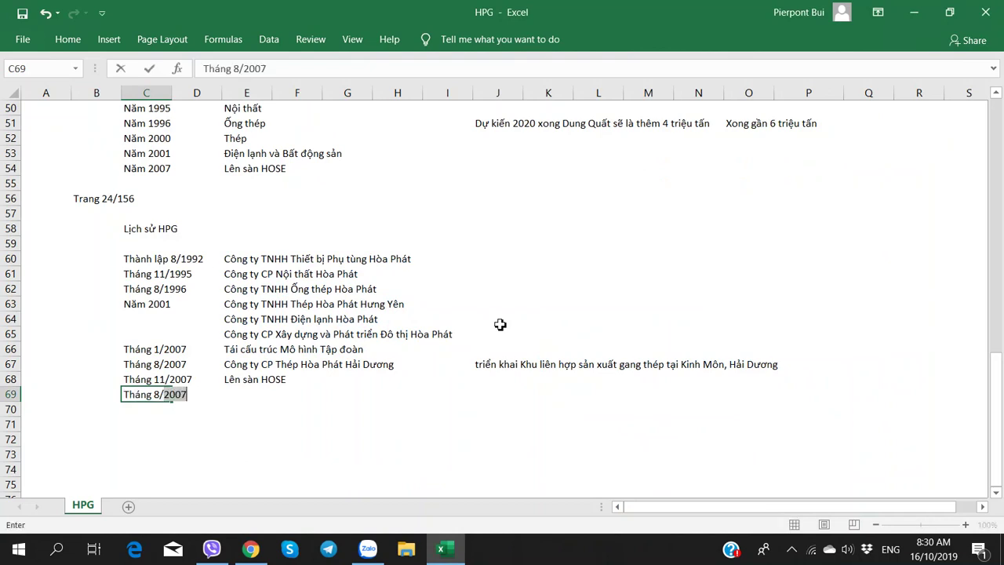
{"action": "key", "text": "Tab"}
{"action": "key", "text": "Tab"}
{"action": "key", "text": "Tab"}
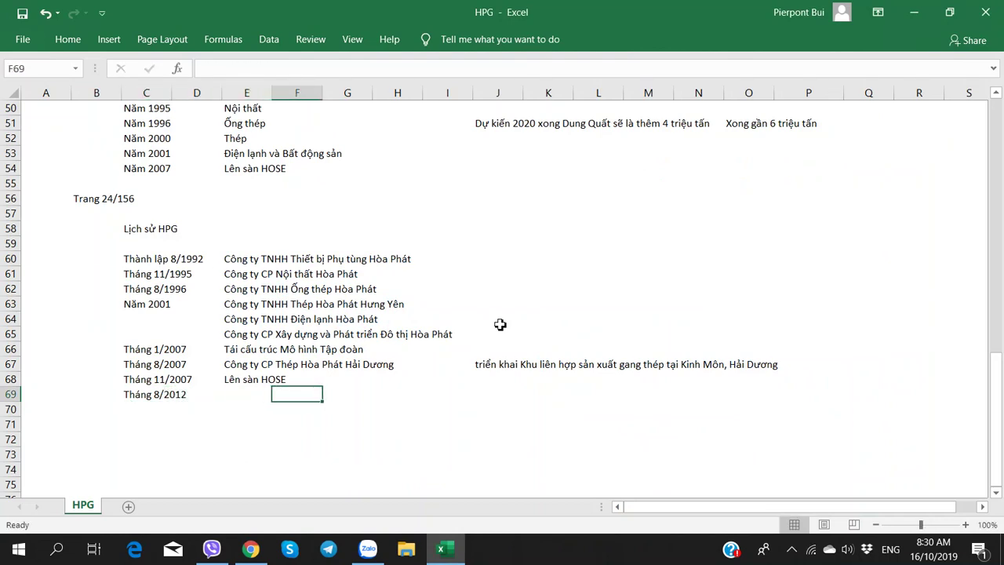
Examine the page 25 timeline in the PDF for the chronological order of the milestones from 2009 onward
{"action": "key", "text": "alt+Tab"}
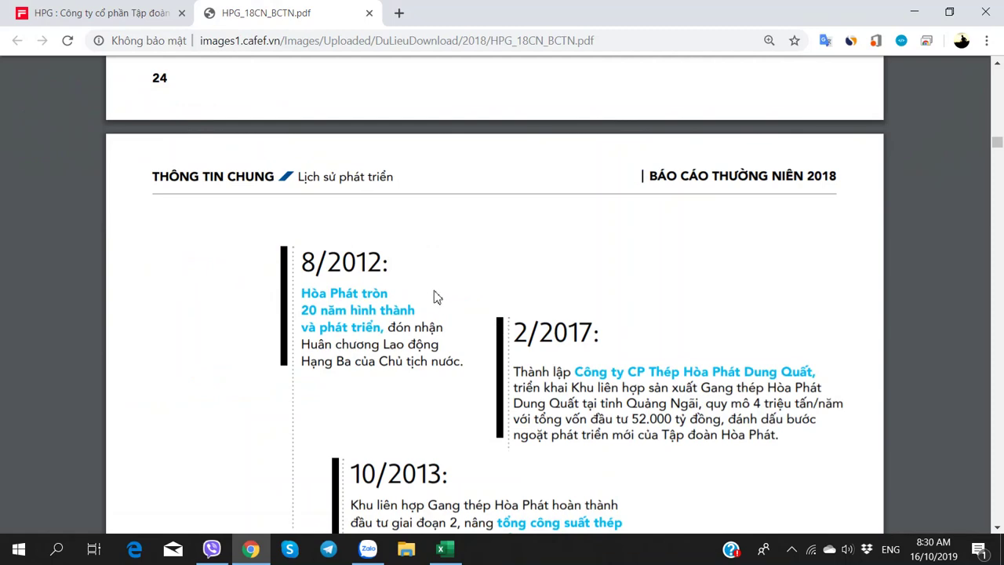
{"action": "scroll", "coordinate": [416, 309], "scroll_direction": "down", "scroll_amount": 3}
{"action": "scroll", "coordinate": [390, 322], "scroll_direction": "up", "scroll_amount": 3}
{"action": "scroll", "coordinate": [344, 327], "scroll_direction": "down", "scroll_amount": 3}
{"action": "scroll", "coordinate": [344, 328], "scroll_direction": "up", "scroll_amount": 4}
{"action": "scroll", "coordinate": [345, 327], "scroll_direction": "down", "scroll_amount": 4}
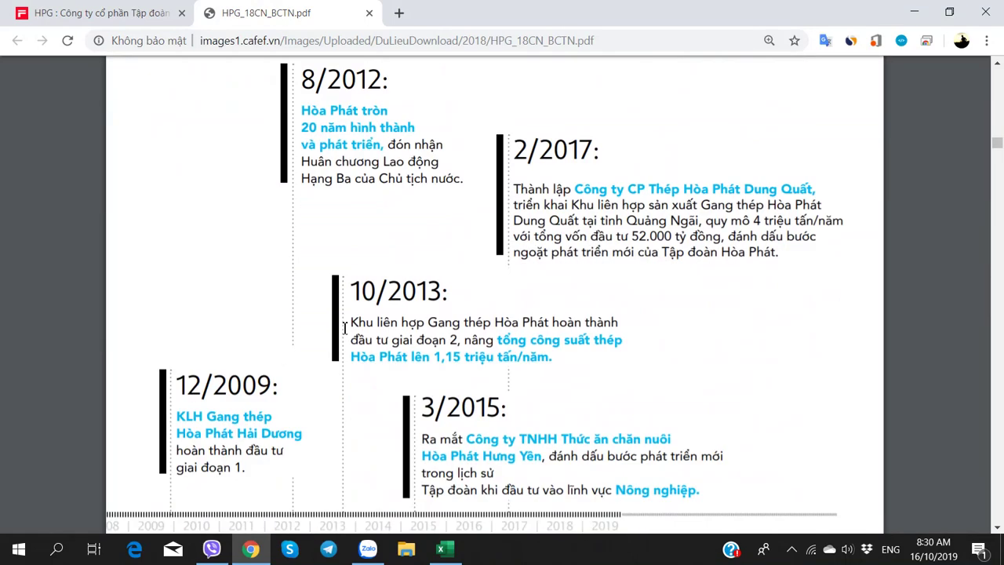
{"action": "scroll", "coordinate": [344, 327], "scroll_direction": "up", "scroll_amount": 9}
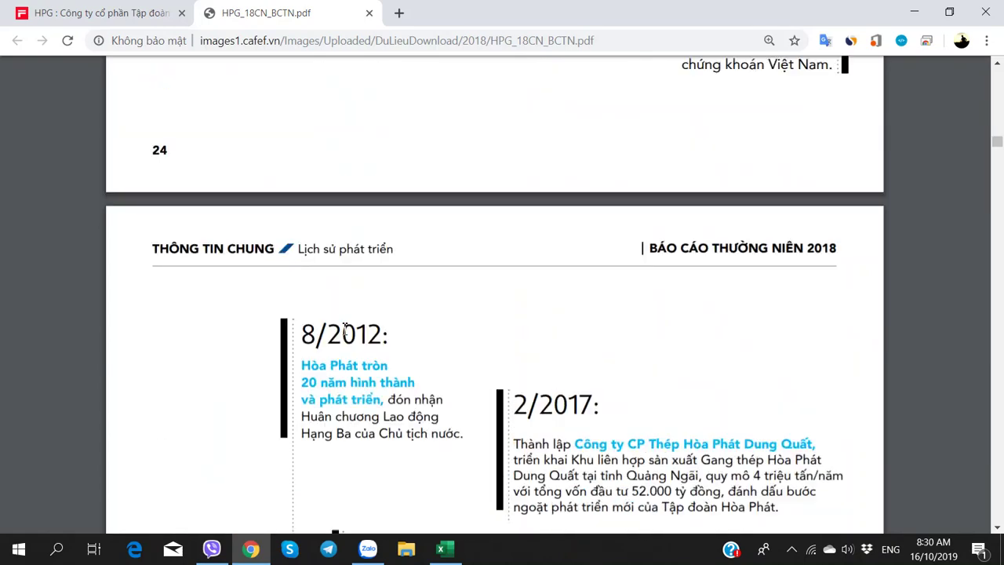
{"action": "scroll", "coordinate": [344, 327], "scroll_direction": "down", "scroll_amount": 14}
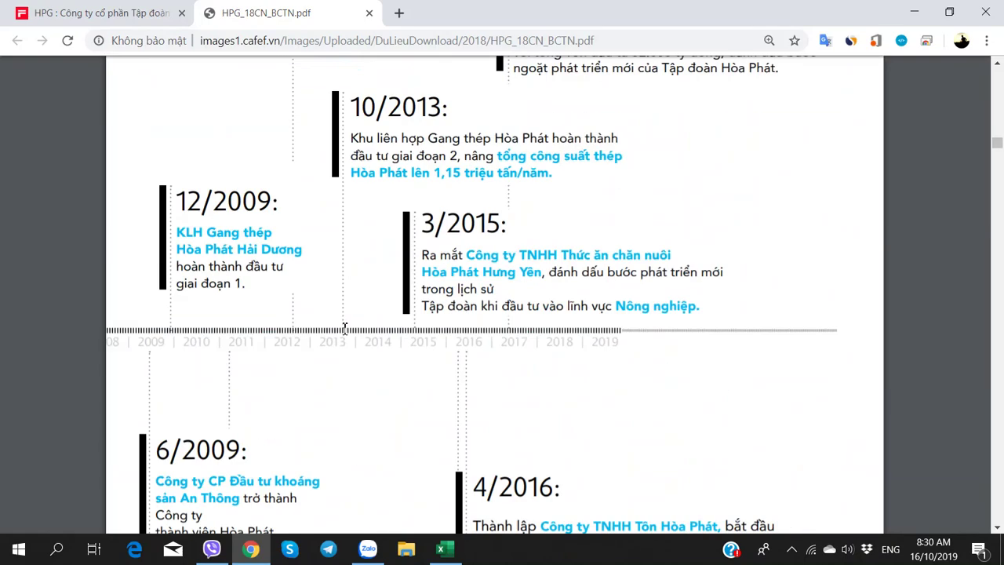
{"action": "scroll", "coordinate": [344, 328], "scroll_direction": "up", "scroll_amount": 3}
{"action": "scroll", "coordinate": [344, 327], "scroll_direction": "down", "scroll_amount": 5}
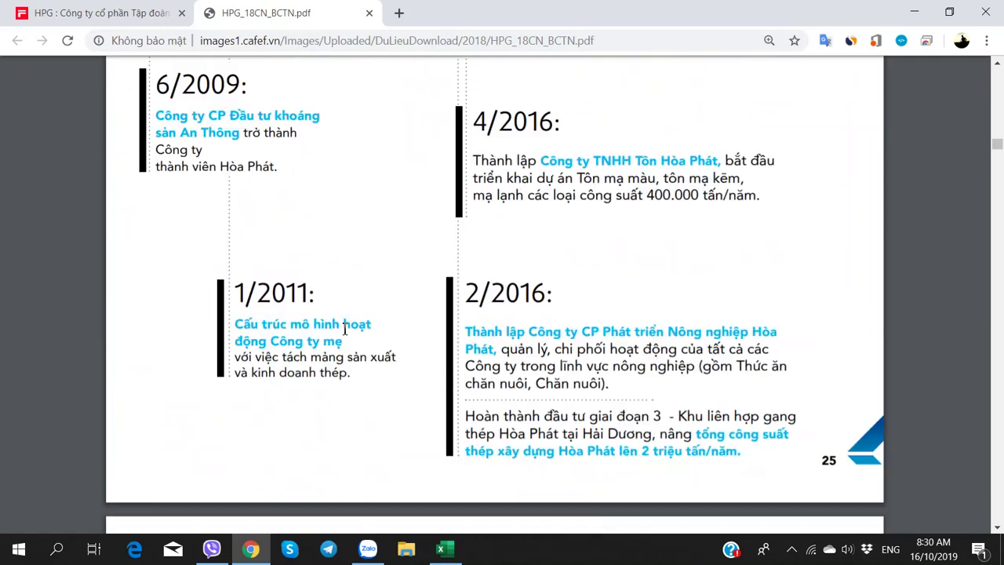
{"action": "scroll", "coordinate": [344, 328], "scroll_direction": "up", "scroll_amount": 3}
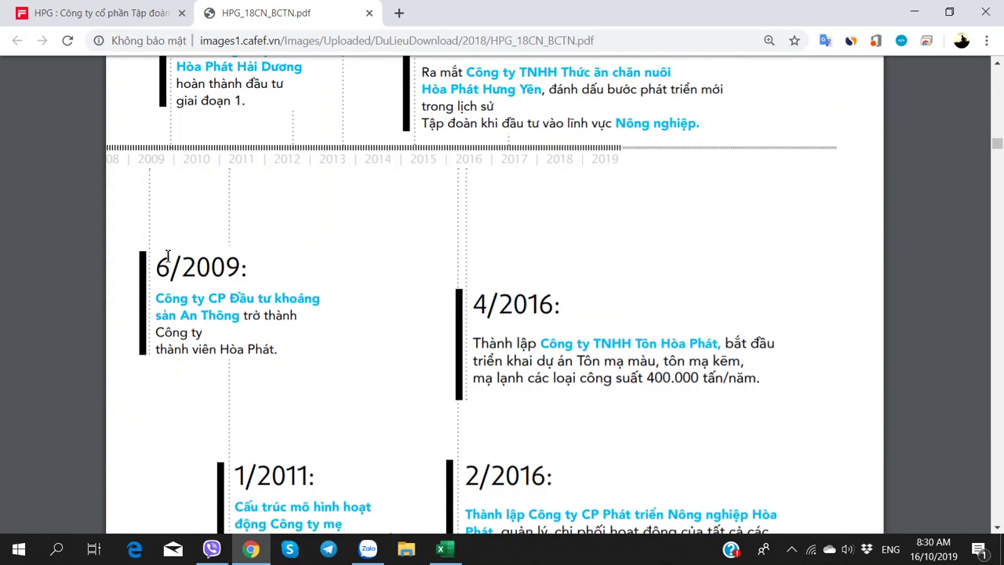
{"action": "scroll", "coordinate": [134, 293], "scroll_direction": "down", "scroll_amount": 4}
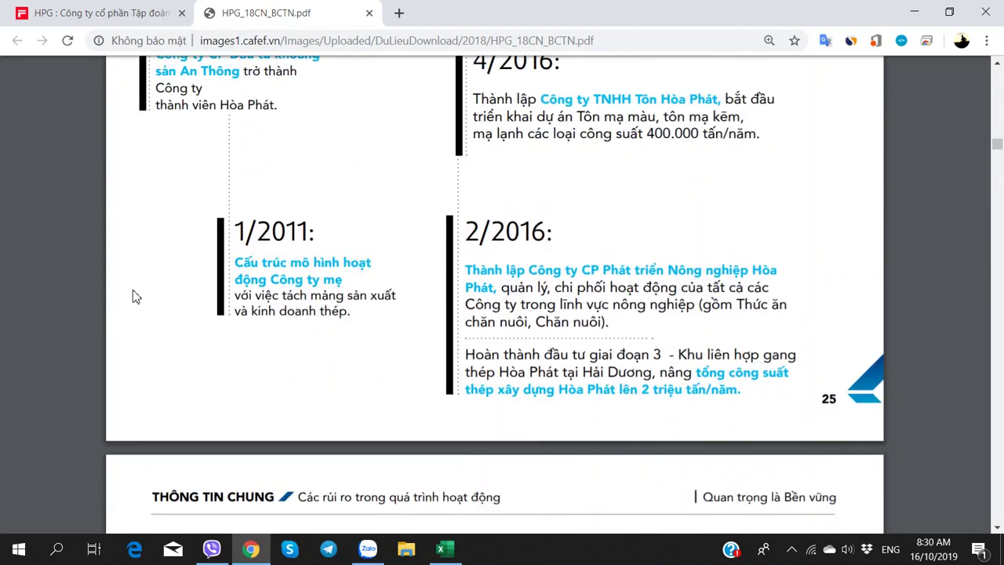
{"action": "scroll", "coordinate": [134, 295], "scroll_direction": "up", "scroll_amount": 4}
Insert a blank row above the Tháng 8/2012 milestone in row 69 of the HPG sheet in Excel
{"action": "key", "text": "alt+Tab"}
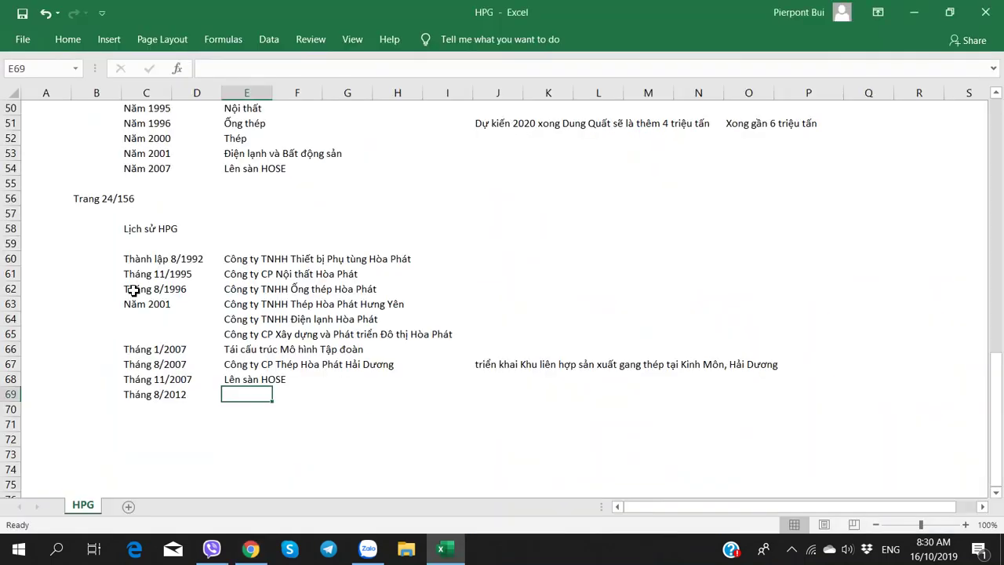
{"action": "key", "text": "Left"}
{"action": "key", "text": "Left"}
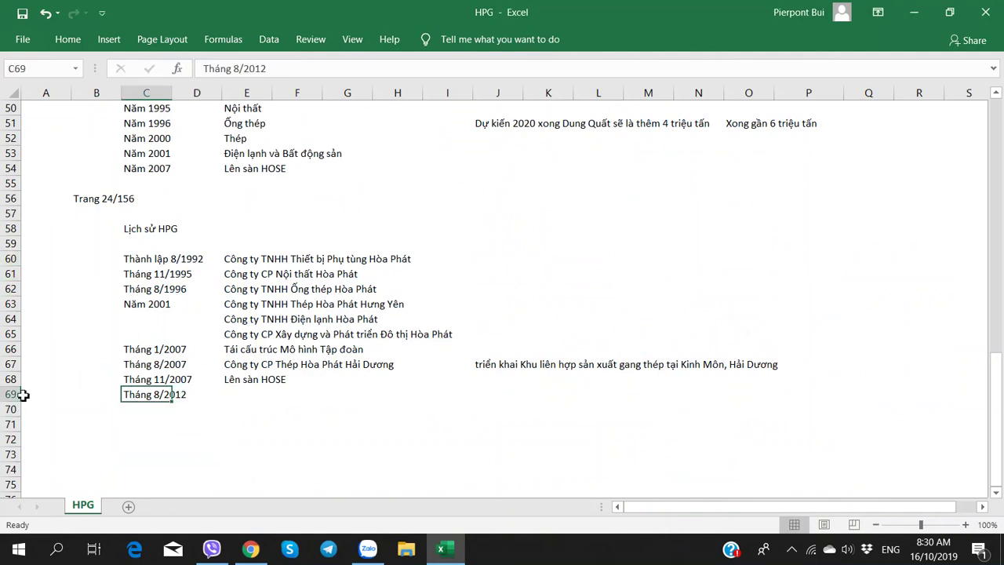
{"action": "right_click", "coordinate": [22, 395]}
{"action": "left_click", "coordinate": [75, 272]}
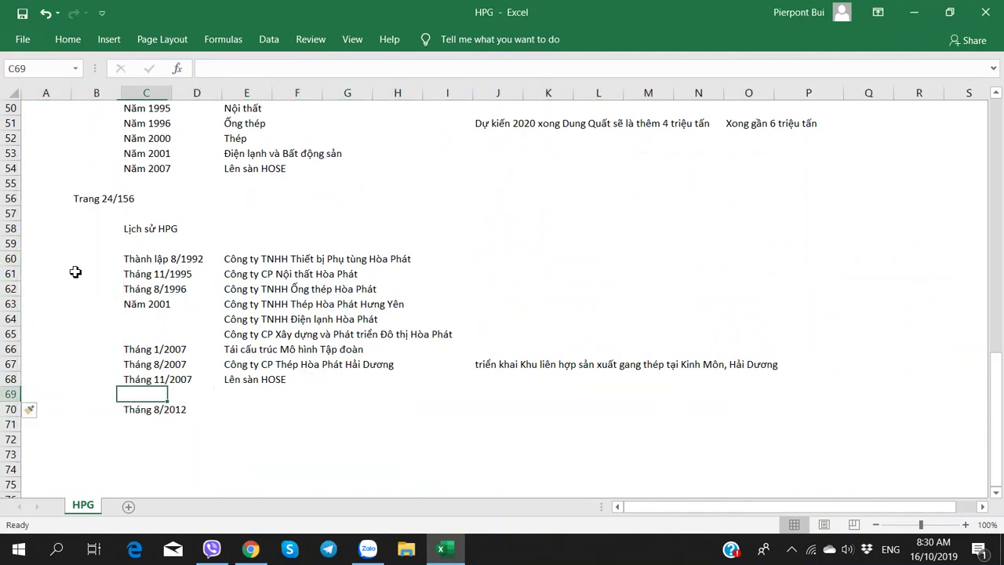
Enter Tháng 6/2009 in C69 as the date of the milestone following the stock listing
{"action": "key", "text": "alt+Tab"}
{"action": "key", "text": "alt+Tab"}
{"action": "type", "text": "Tháng 6"}
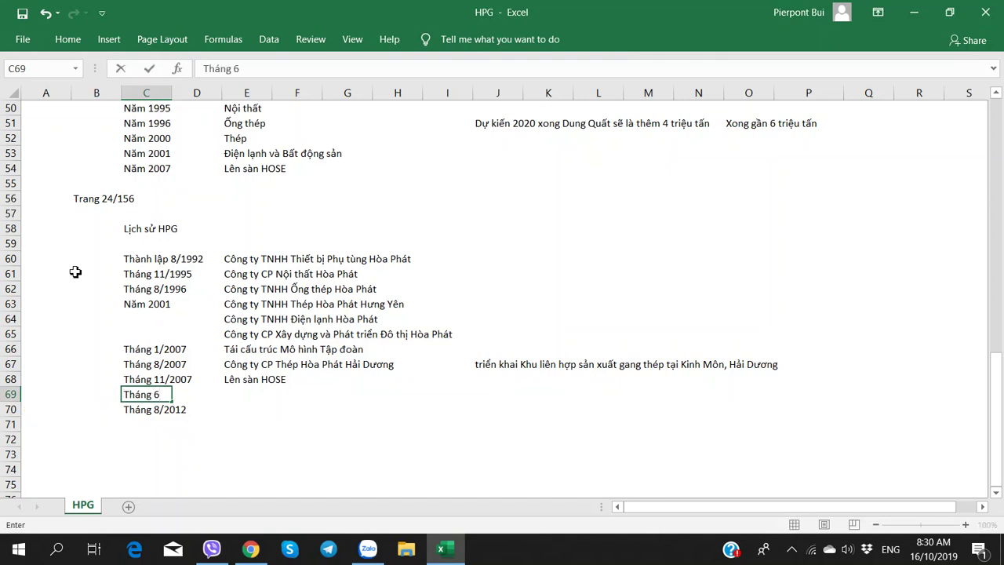
{"action": "type", "text": "/20009"}
{"action": "key", "text": "ctrl+Return"}
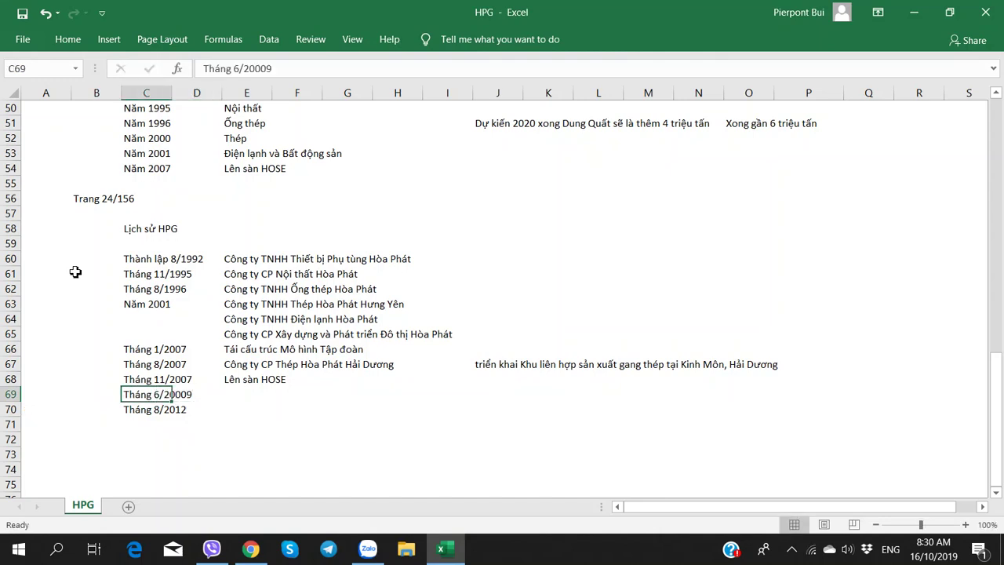
{"action": "key", "text": "F2"}
{"action": "key", "text": "Left"}
{"action": "key", "text": "Left"}
{"action": "key", "text": "BackSpace"}
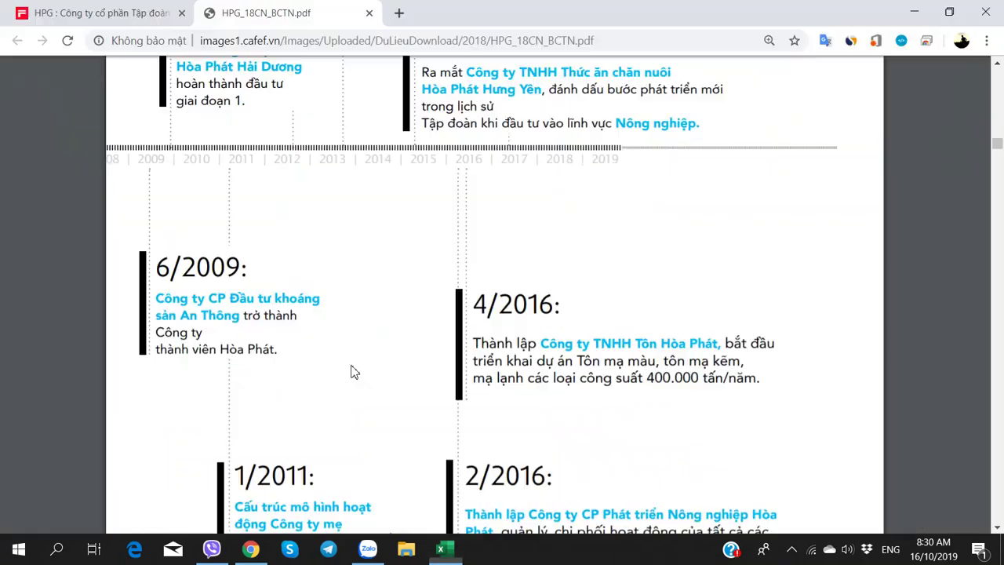
Copy Công ty CP Đầu tư khoáng sản An Thông from the PDF's 6/2009 entry into E69 as a single line
{"action": "key", "text": "alt+Tab"}
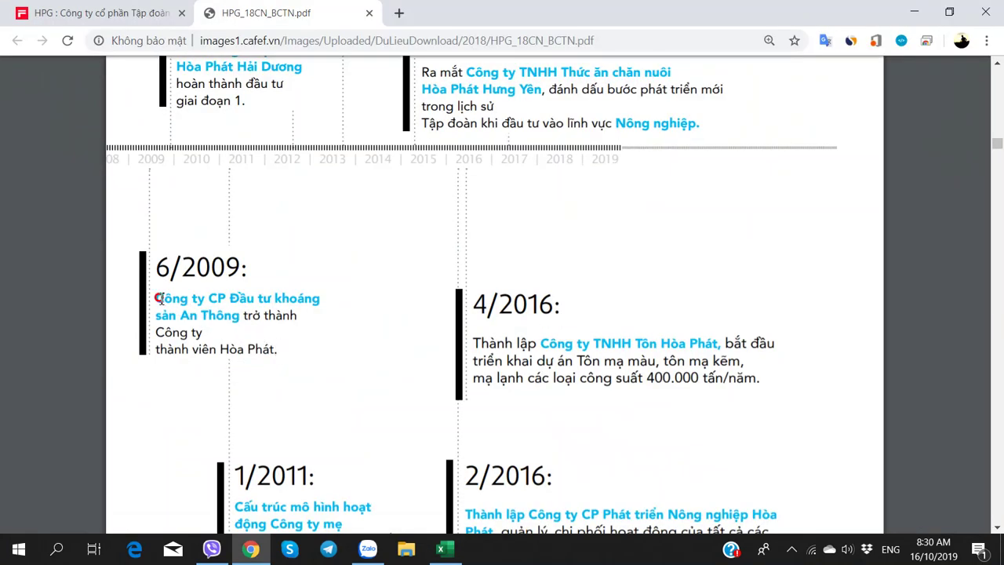
{"action": "left_click_drag", "start_coordinate": [158, 298], "coordinate": [237, 318]}
{"action": "key", "text": "ctrl+c"}
{"action": "key", "text": "alt+Tab"}
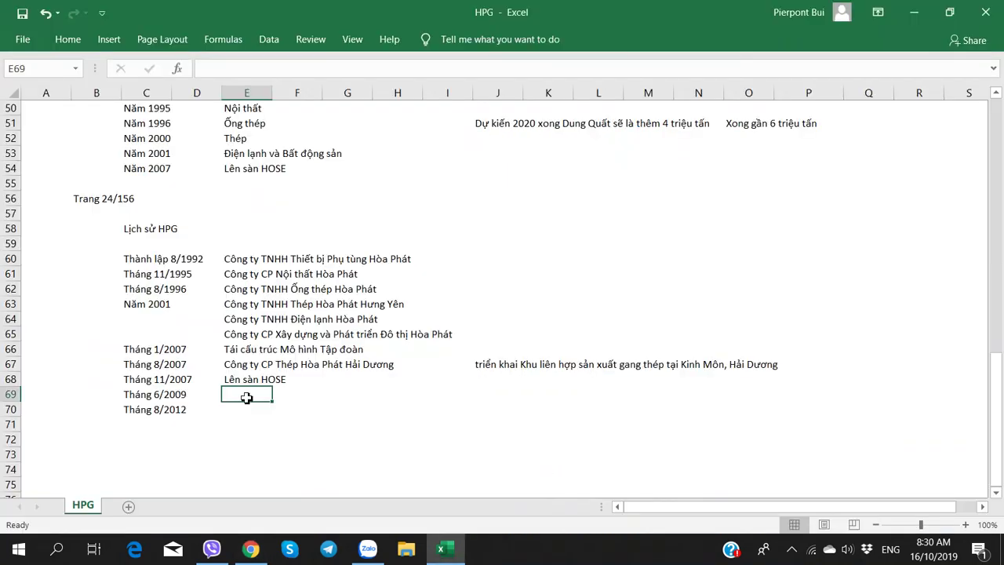
{"action": "left_click", "coordinate": [253, 394]}
{"action": "key", "text": "ctrl+v"}
{"action": "left_click", "coordinate": [357, 69]}
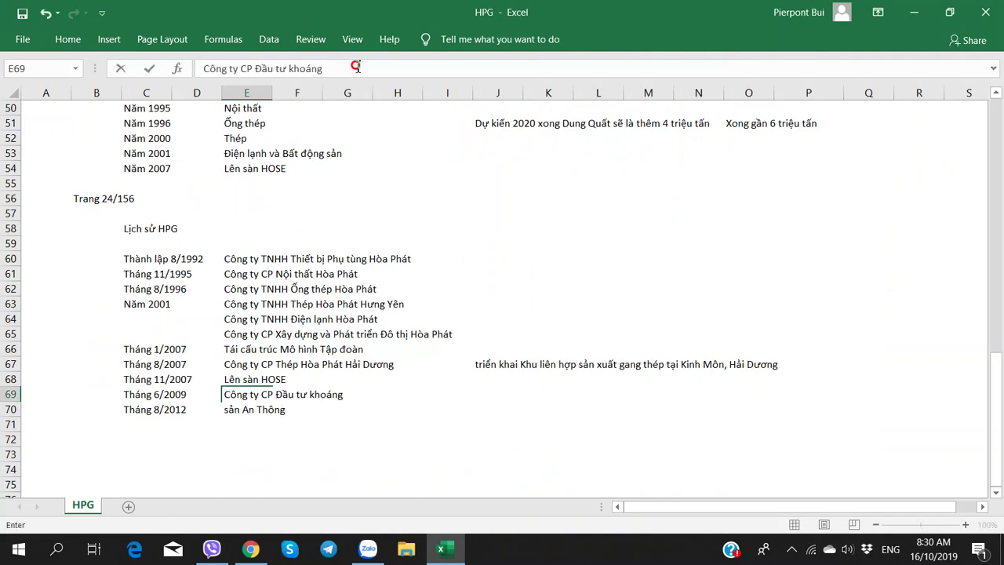
{"action": "key", "text": "ctrl+v"}
{"action": "key", "text": "Return"}
{"action": "key", "text": "Left"}
{"action": "key", "text": "Left"}
{"action": "key", "text": "Right"}
{"action": "key", "text": "Right"}
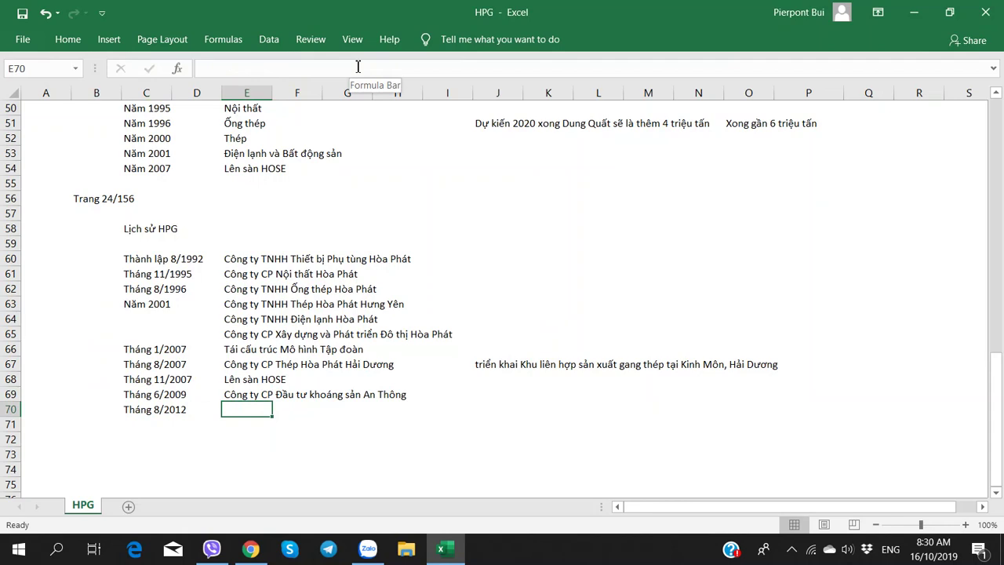
{"action": "key", "text": "Right"}
{"action": "key", "text": "Right"}
{"action": "key", "text": "Right"}
{"action": "key", "text": "Left"}
{"action": "key", "text": "Left"}
{"action": "key", "text": "Left"}
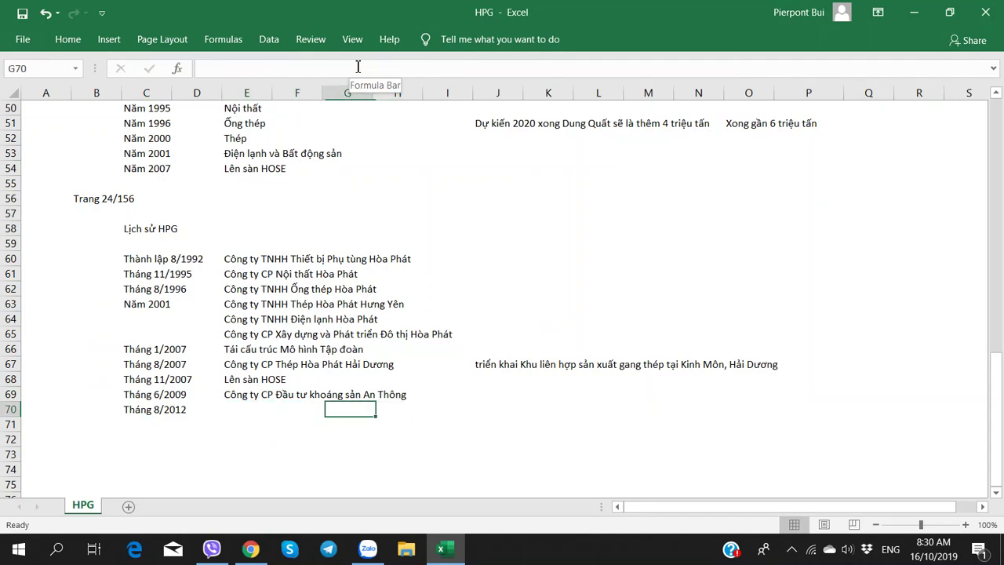
{"action": "key", "text": "Up"}
Clear the text selection in the PDF and add the note Muốn có cả Quặng in N69 beside the Tháng 6/2009 milestone
{"action": "key", "text": "alt+Tab"}
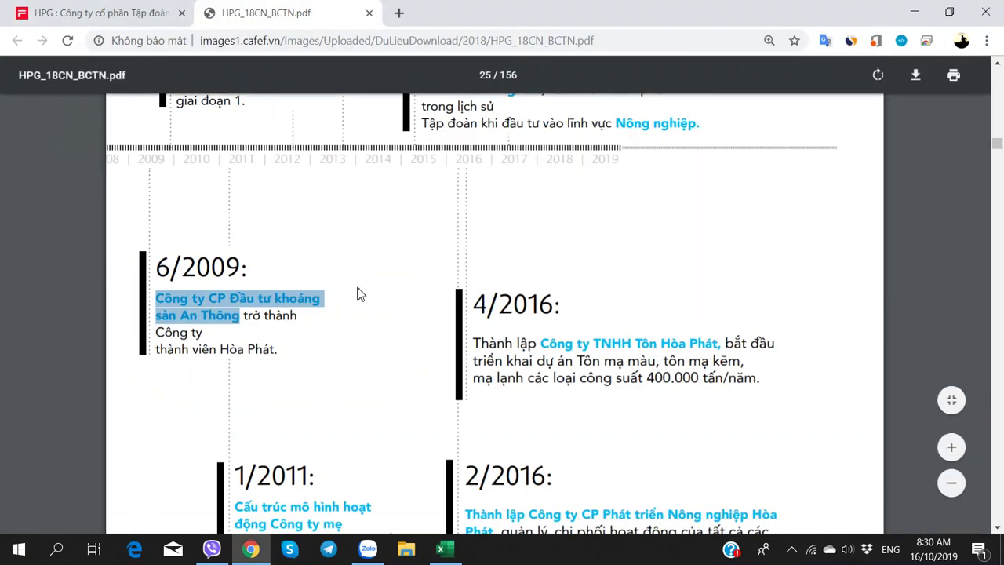
{"action": "left_click", "coordinate": [357, 315]}
{"action": "key", "text": "alt+Tab"}
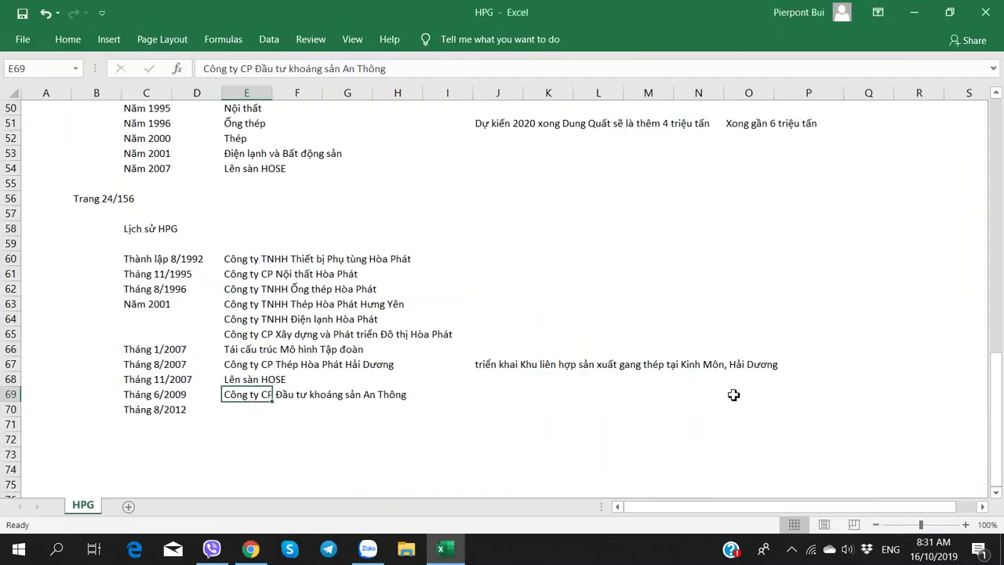
{"action": "left_click", "coordinate": [720, 397]}
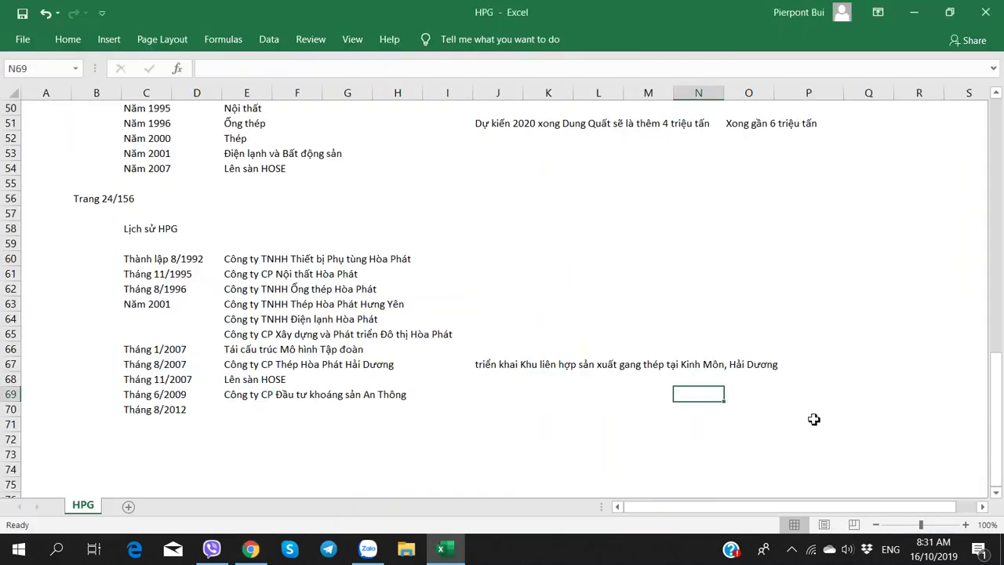
{"action": "type", "text": "M"}
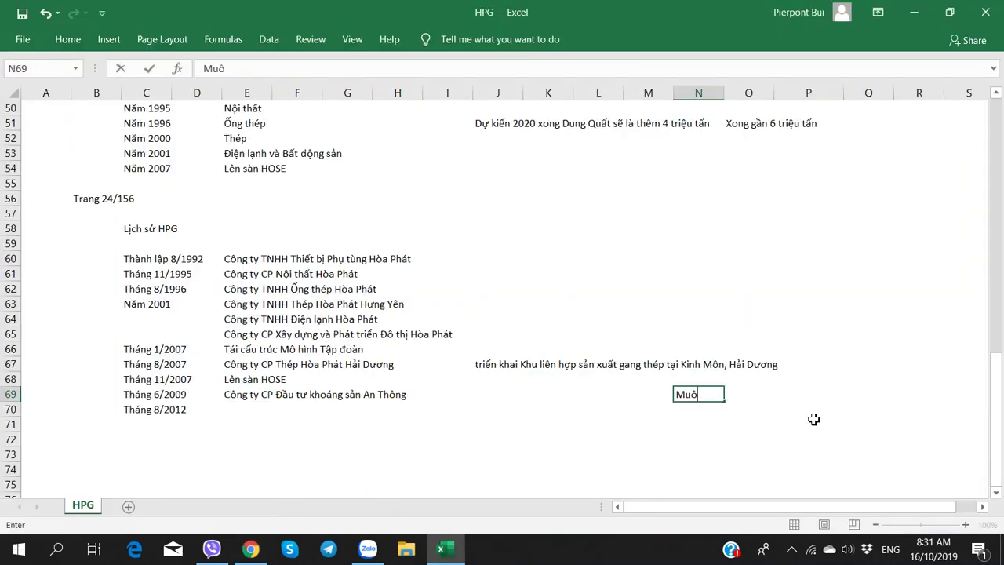
{"action": "type", "text": "uốn có Cả"}
{"action": "key", "text": "BackSpace"}
{"action": "key", "text": "BackSpace"}
{"action": "type", "text": "cả Quặng"}
{"action": "key", "text": "Return"}
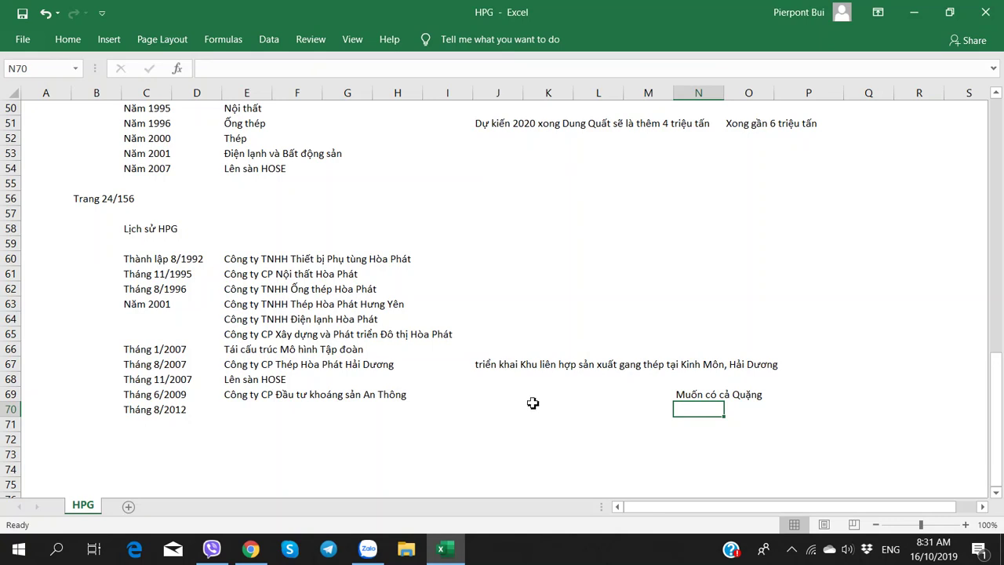
Check the PDF for the milestone after 6/2009 and insert a blank row 70 above Tháng 8/2012 in the sheet
{"action": "left_click", "coordinate": [247, 410]}
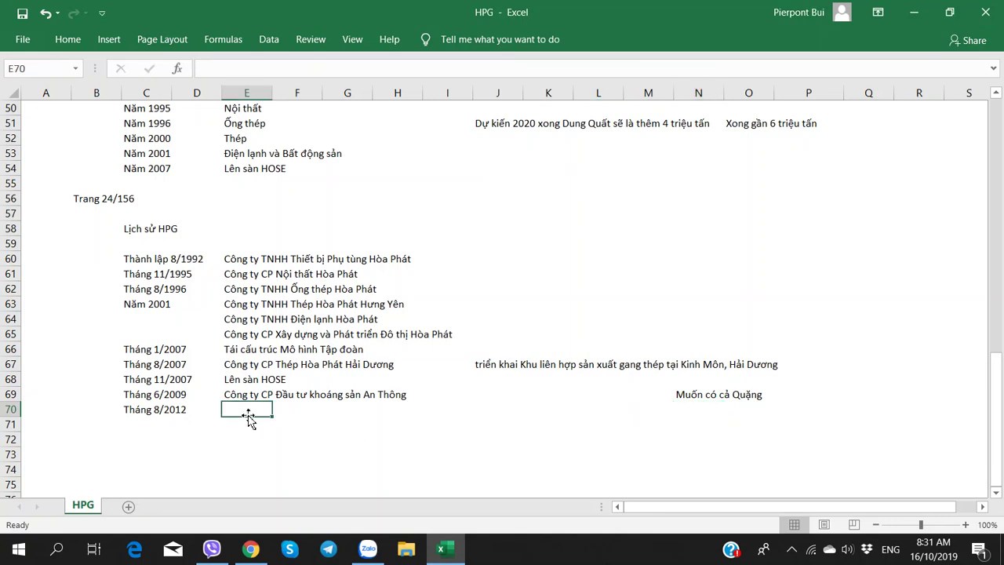
{"action": "key", "text": "alt+Tab"}
{"action": "scroll", "coordinate": [318, 414], "scroll_direction": "down", "scroll_amount": 3}
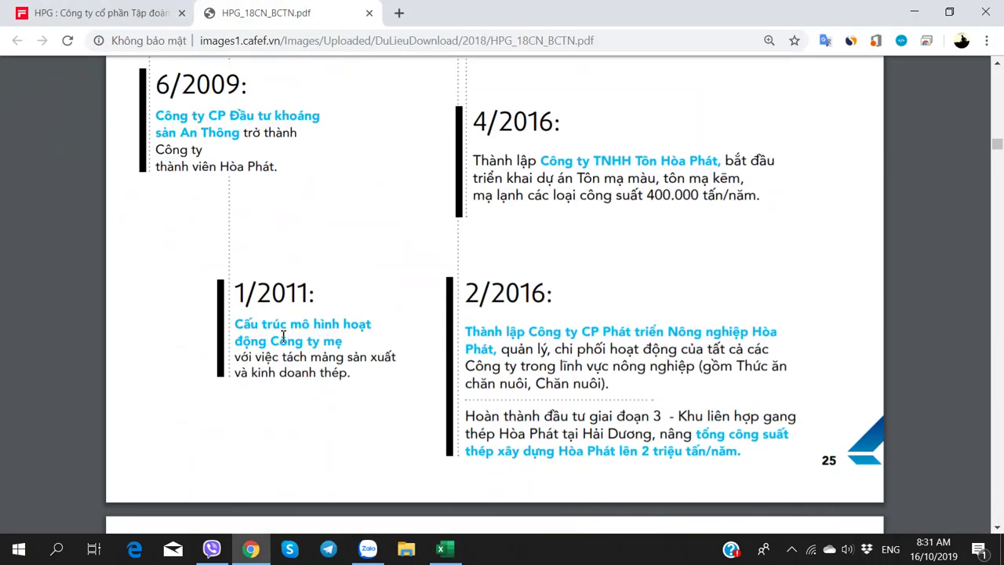
{"action": "key", "text": "alt+Tab"}
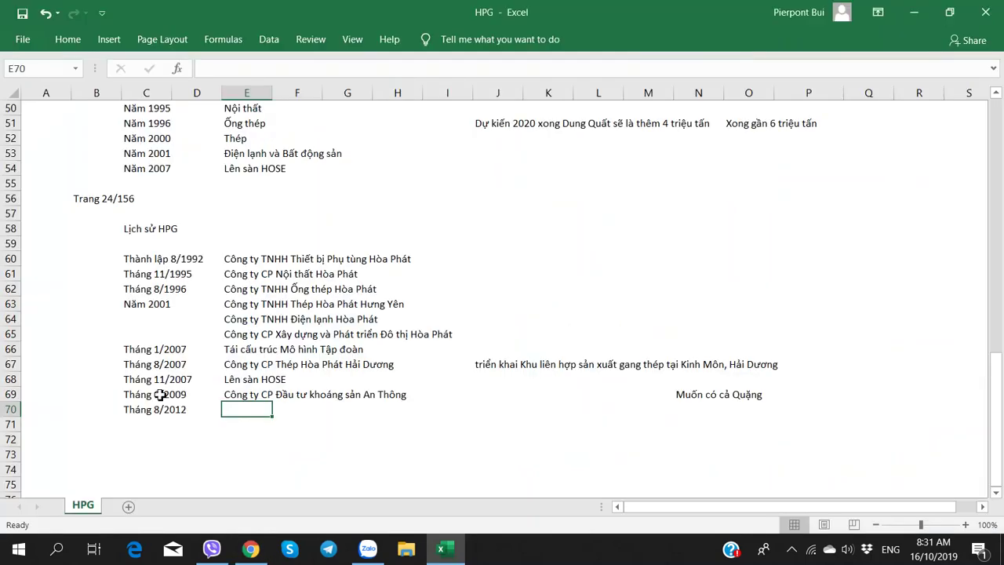
{"action": "left_click", "coordinate": [146, 408]}
{"action": "right_click", "coordinate": [7, 412]}
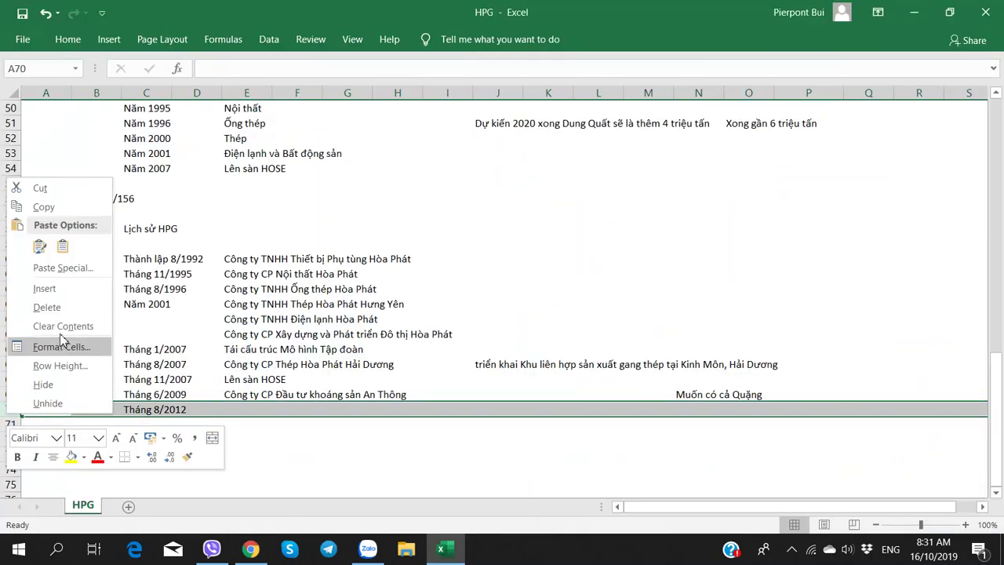
{"action": "left_click", "coordinate": [63, 288]}
Enter Tháng 1/2011 in C70 as the milestone date
{"action": "key", "text": "alt+Tab"}
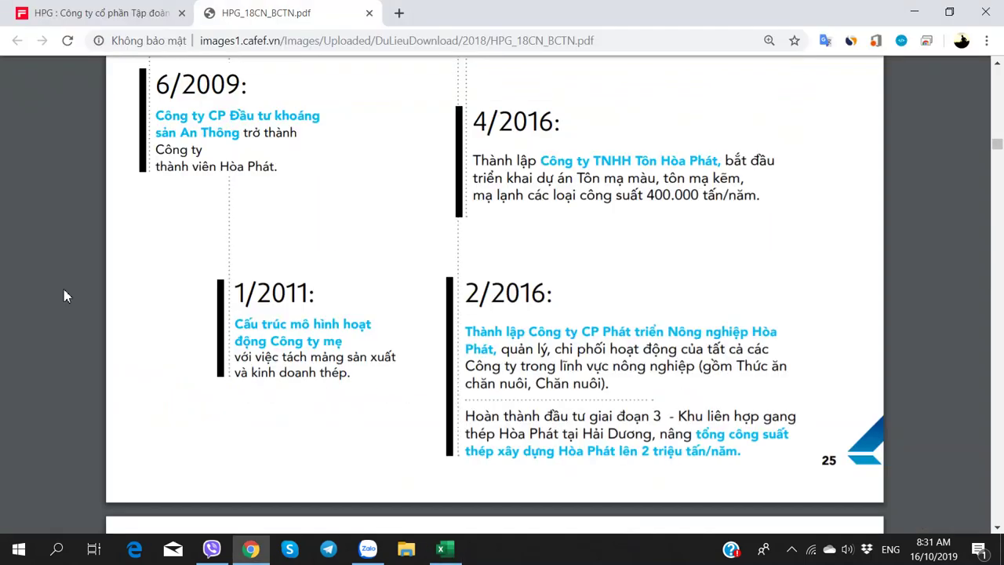
{"action": "key", "text": "alt+Tab"}
{"action": "type", "text": "Tháng 1/2011"}
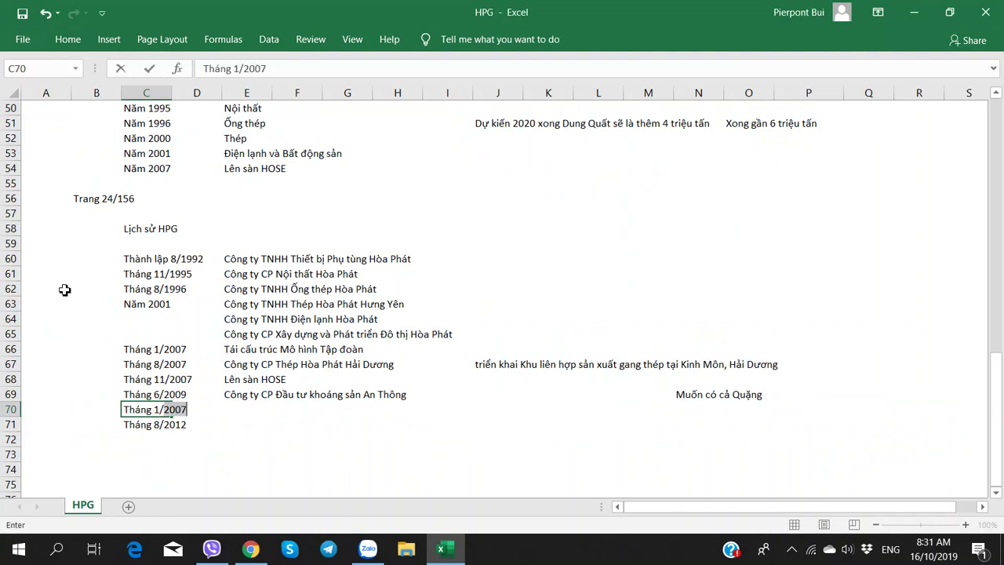
{"action": "key", "text": "Tab"}
{"action": "key", "text": "Tab"}
Copy the full description of the 1/2011 milestone from page 25 of the PDF
{"action": "key", "text": "alt+Tab"}
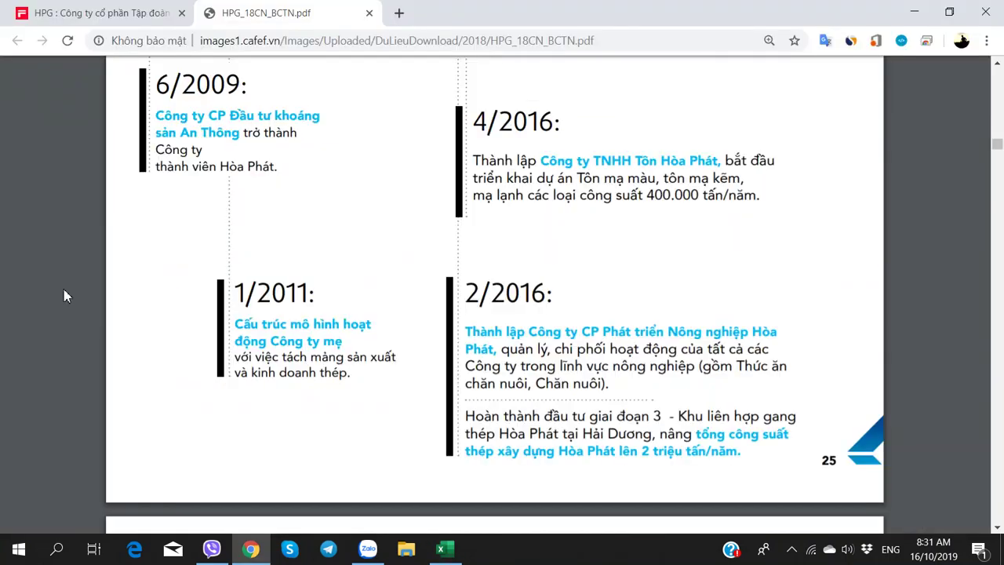
{"action": "left_click_drag", "start_coordinate": [237, 324], "coordinate": [362, 387]}
{"action": "key", "text": "ctrl+c"}
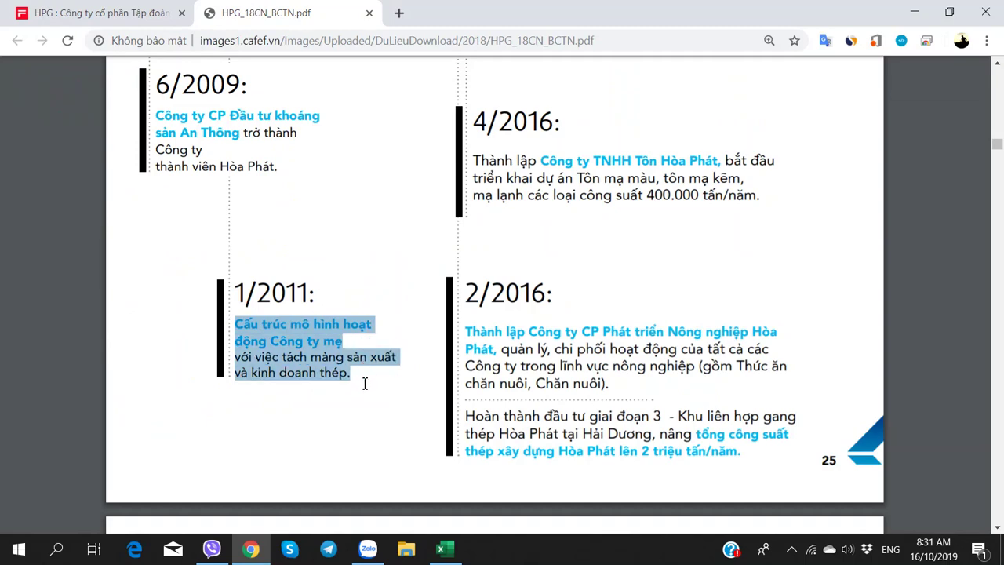
Compare the 1/2007 restructuring entry on page 24 of the PDF with the 1/2011 entry on page 25
{"action": "key", "text": "alt+Tab"}
{"action": "key", "text": "alt+Tab"}
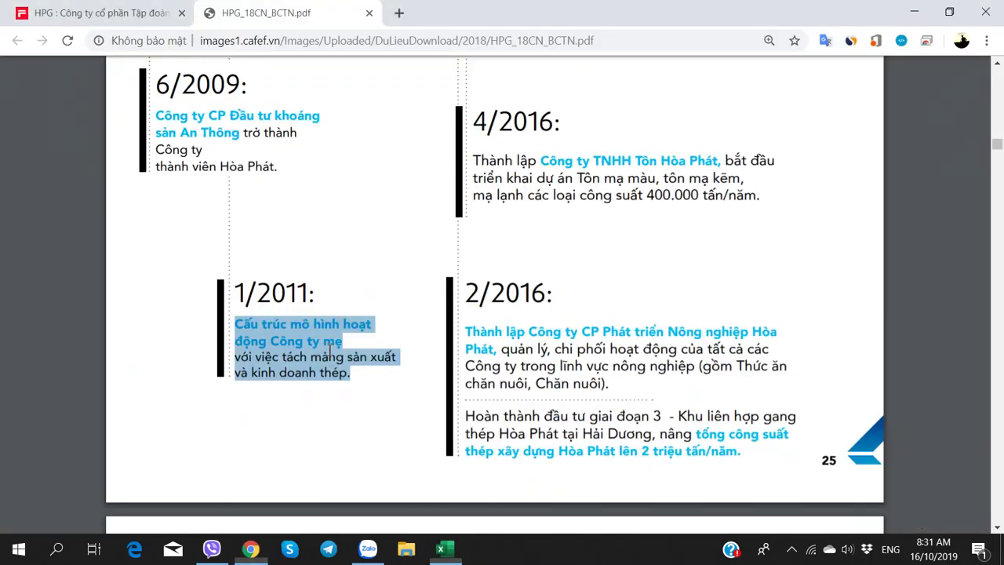
{"action": "scroll", "coordinate": [330, 348], "scroll_direction": "up", "scroll_amount": 15}
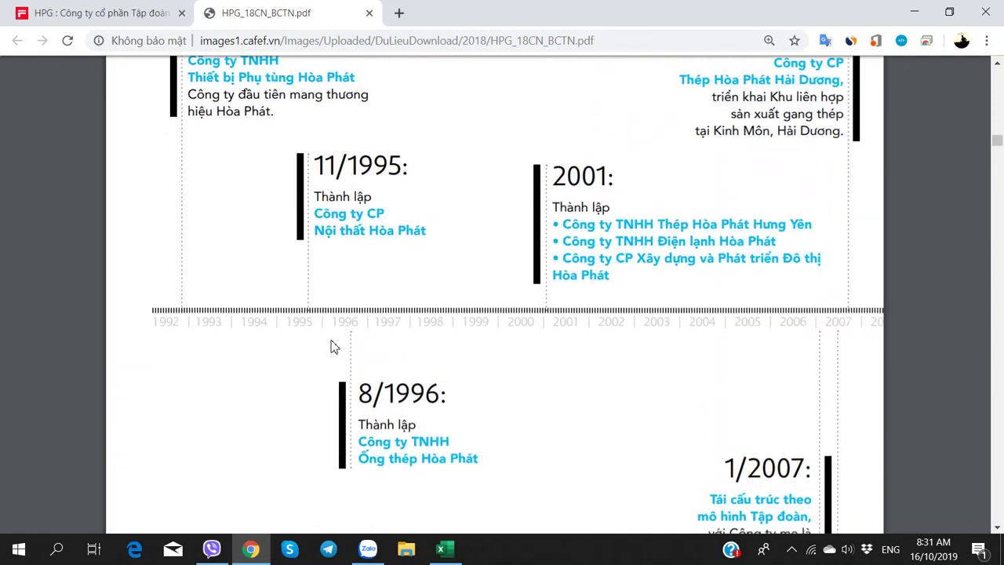
{"action": "scroll", "coordinate": [330, 347], "scroll_direction": "down", "scroll_amount": 5}
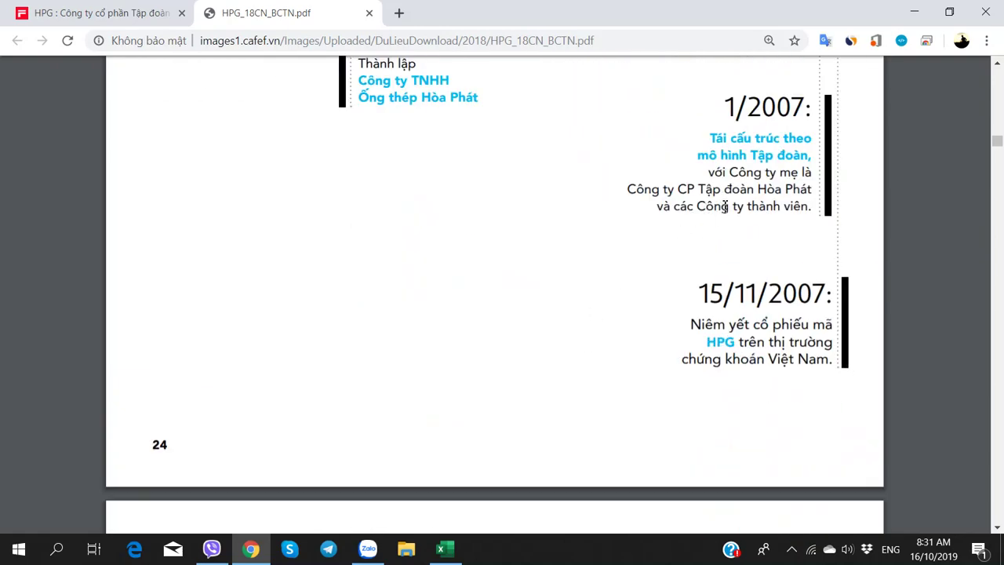
{"action": "scroll", "coordinate": [330, 359], "scroll_direction": "down", "scroll_amount": 18}
{"action": "scroll", "coordinate": [323, 357], "scroll_direction": "up", "scroll_amount": 3}
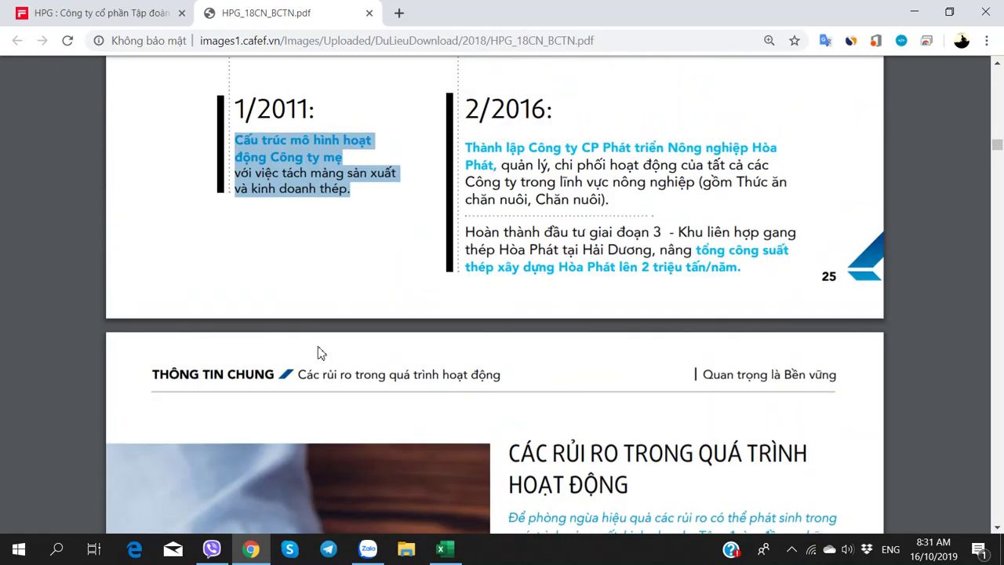
{"action": "key", "text": "alt+Tab"}
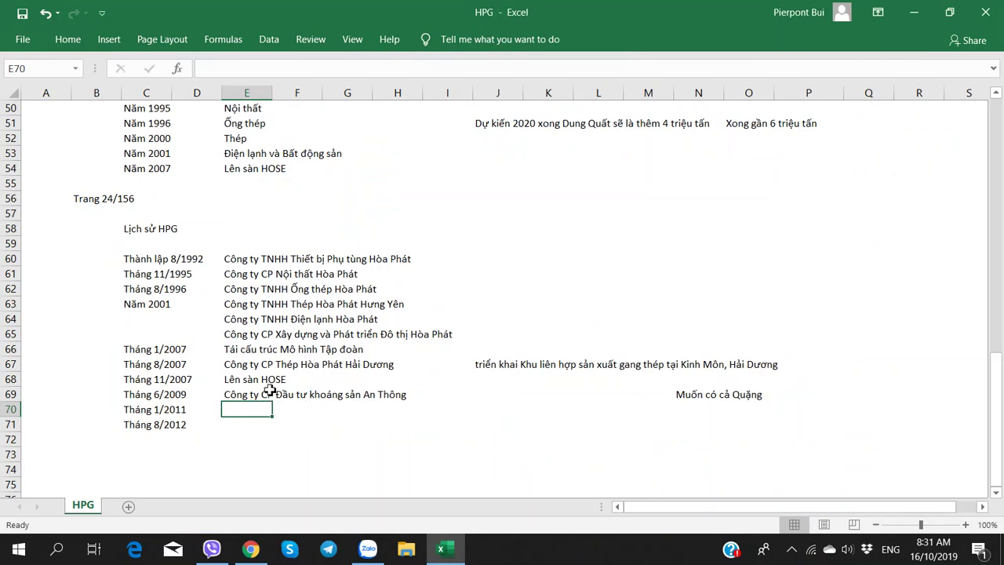
{"action": "key", "text": "alt+Tab"}
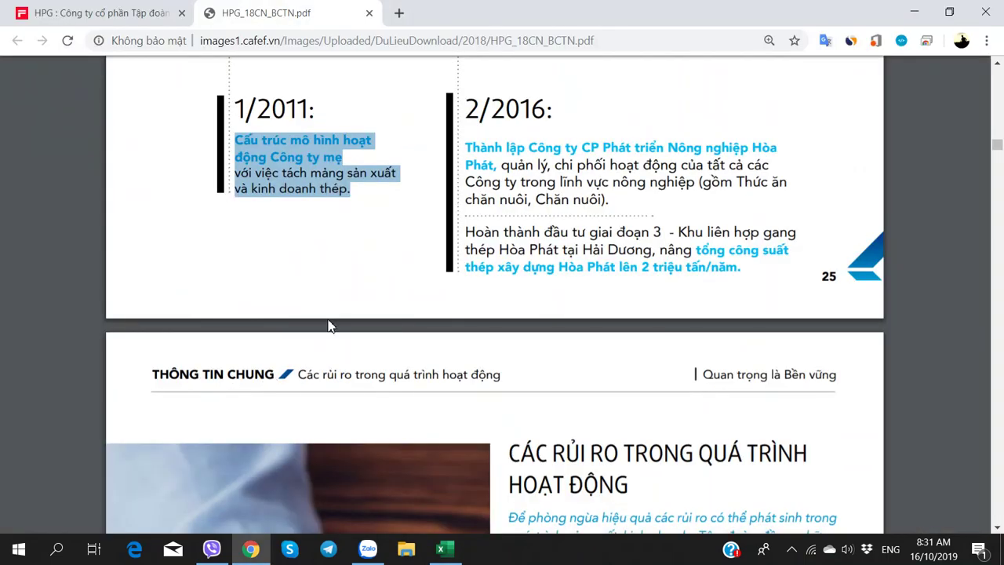
{"action": "scroll", "coordinate": [325, 369], "scroll_direction": "up", "scroll_amount": 3}
Switch to the Excel sheet, paste the copied 1/2011 description into E70 and join its first three lines, with a dash after "Công ty mẹ"
{"action": "key", "text": "alt+Tab"}
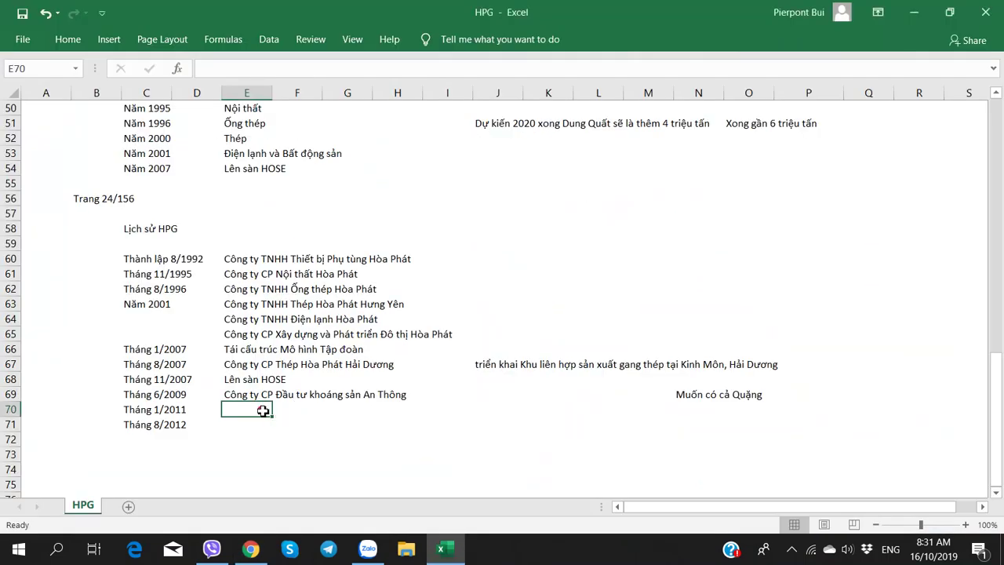
{"action": "double_click", "coordinate": [264, 409]}
{"action": "key", "text": "ctrl+v"}
{"action": "left_click", "coordinate": [351, 408]}
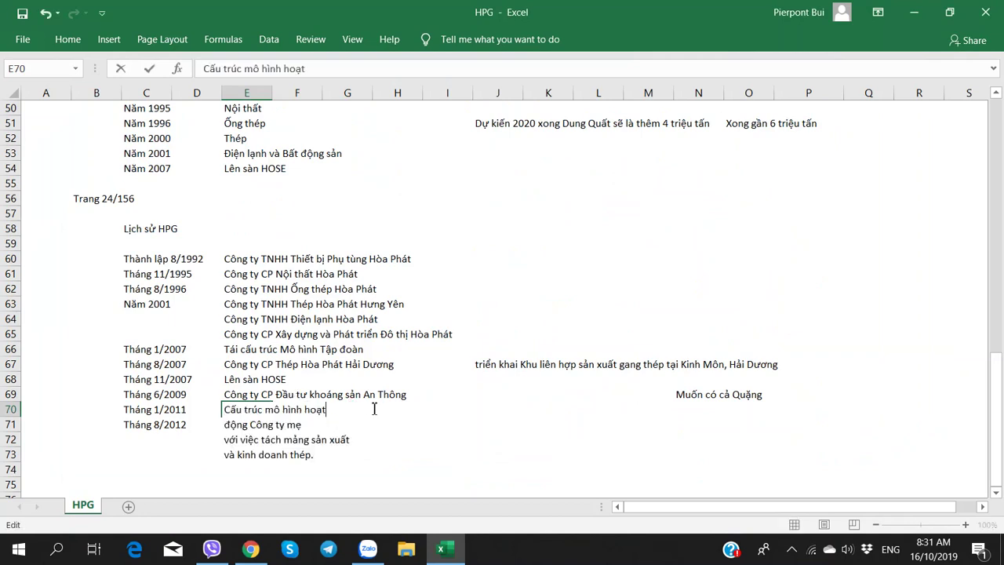
{"action": "key", "text": "Delete"}
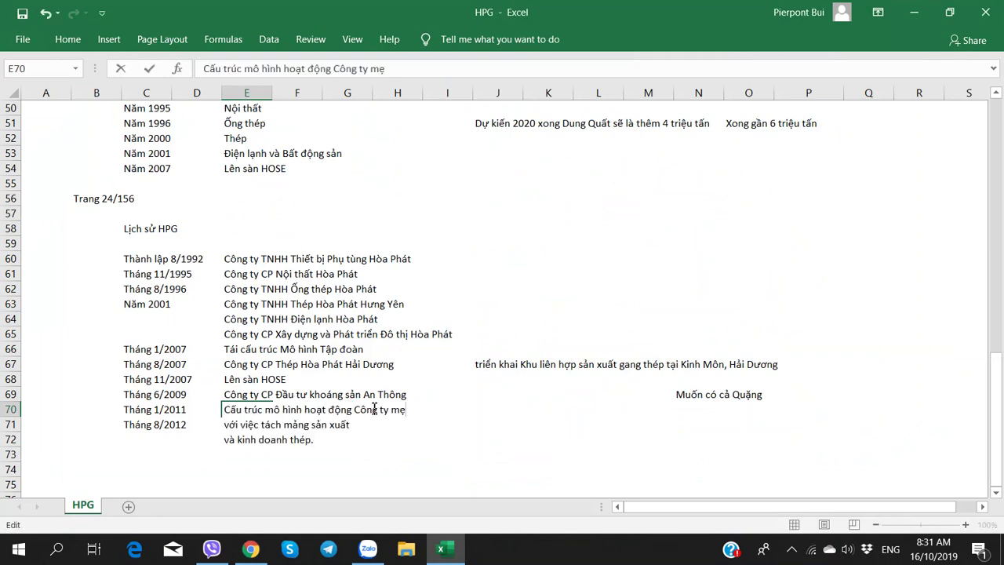
{"action": "key", "text": "Delete"}
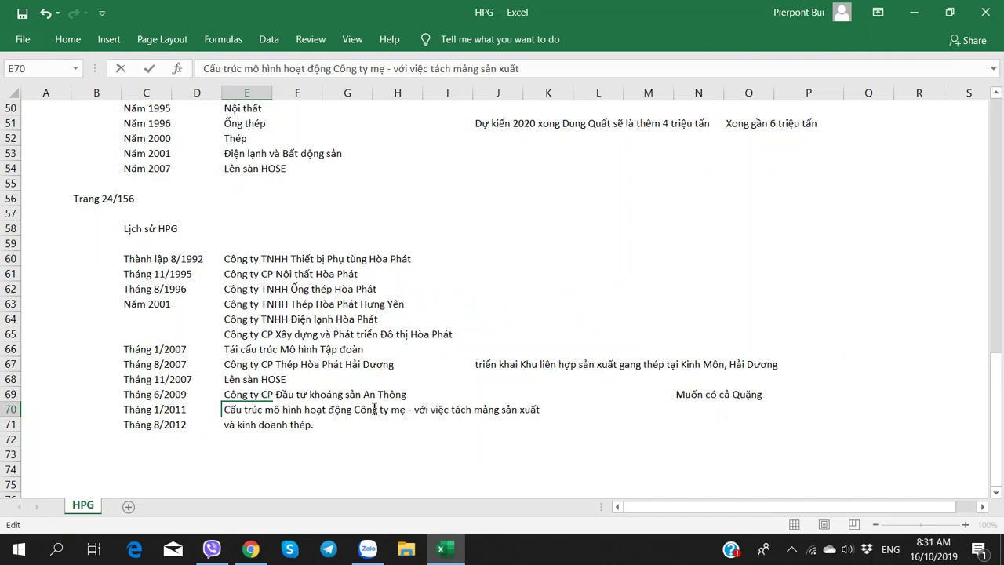
Reword the E70 text after the dash as "Tách mảng sản xuất và kinh doanh thép", on a single line without the final period
{"action": "key", "text": "ctrl+shift+Right"}
{"action": "key", "text": "ctrl+shift+Right"}
{"action": "type", "text": "T"}
{"action": "key", "text": "Delete"}
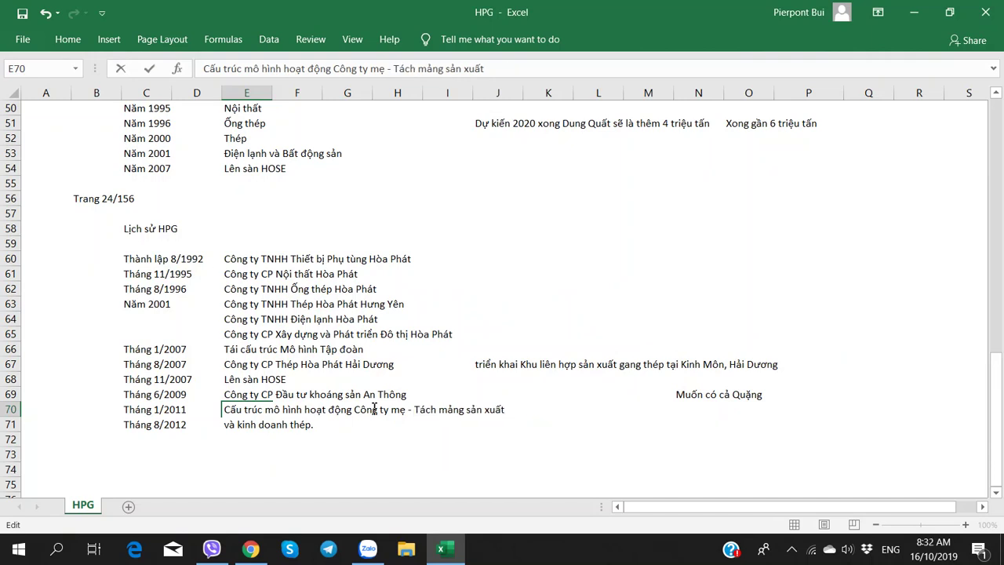
{"action": "key", "text": "Delete"}
{"action": "key", "text": "BackSpace"}
{"action": "key", "text": "Return"}
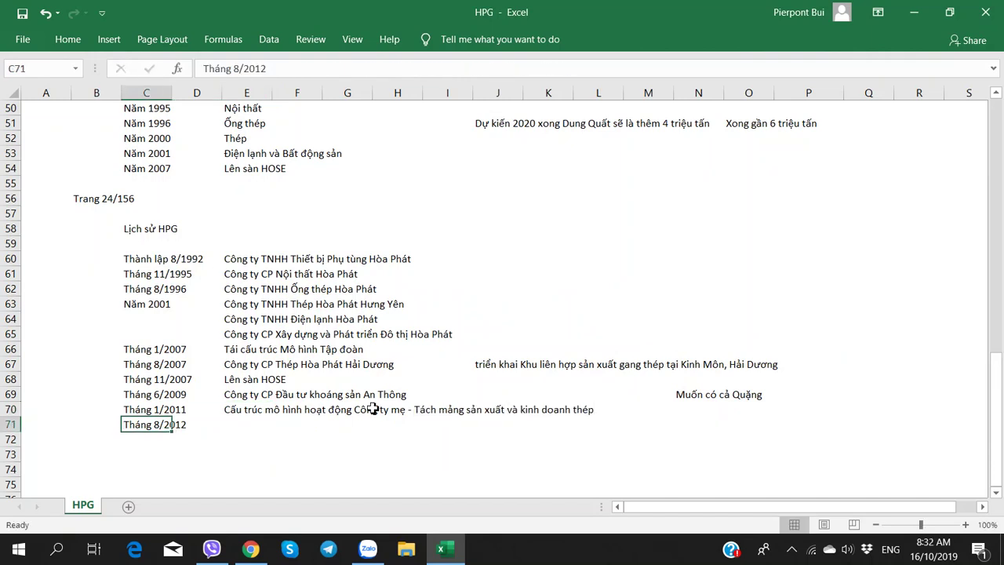
Review the sheet's milestone list and compare it with the 2009 to 2013 entries on page 25 of the PDF
{"action": "left_click", "coordinate": [239, 414]}
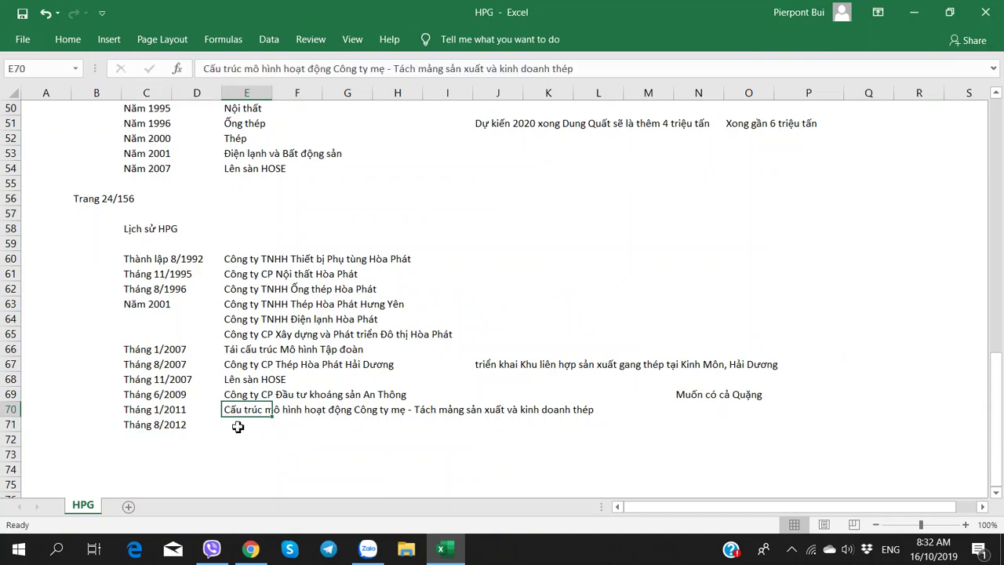
{"action": "left_click", "coordinate": [237, 427]}
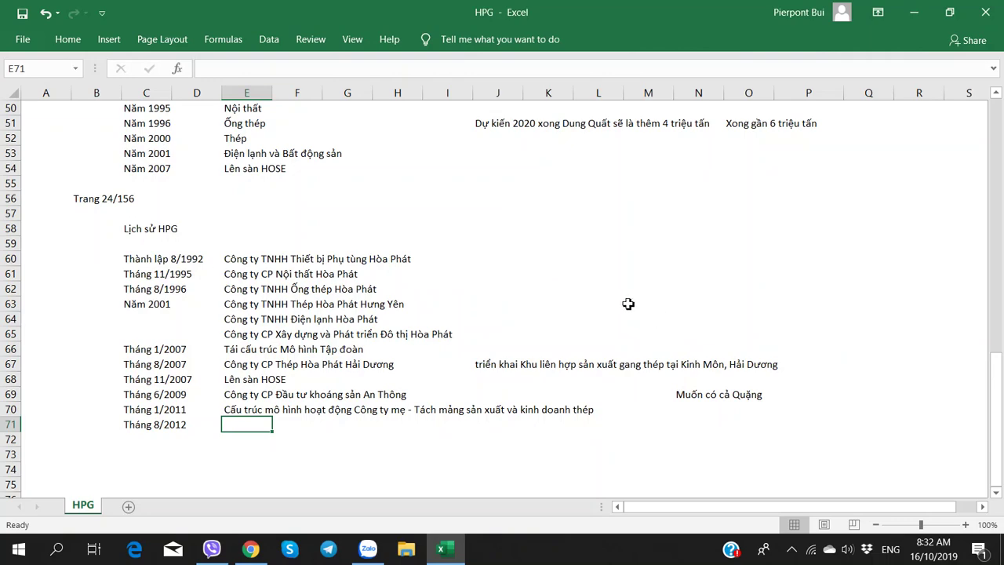
{"action": "scroll", "coordinate": [520, 302], "scroll_direction": "up", "scroll_amount": 5}
{"action": "scroll", "coordinate": [520, 302], "scroll_direction": "down", "scroll_amount": 5}
{"action": "scroll", "coordinate": [520, 300], "scroll_direction": "down", "scroll_amount": 2}
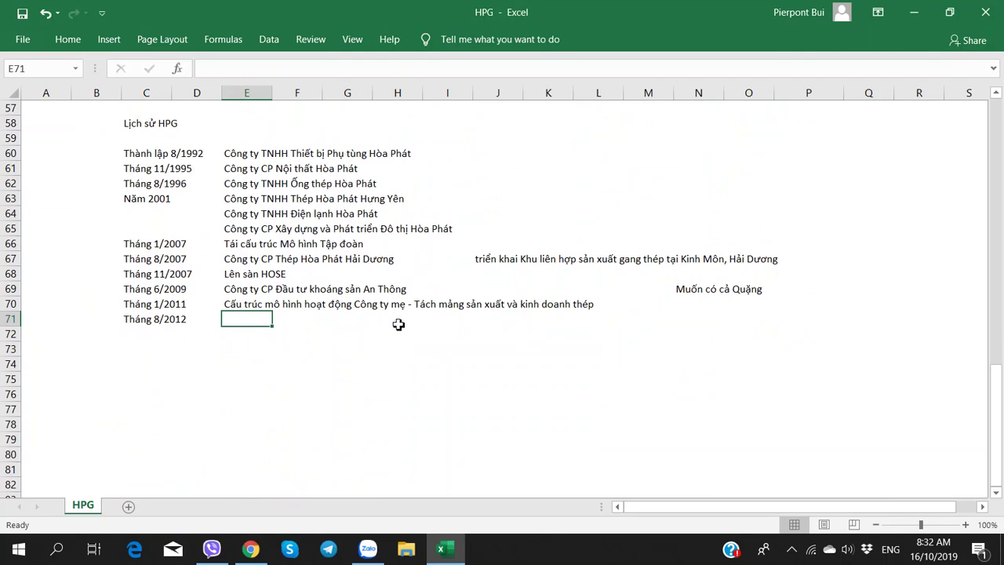
{"action": "key", "text": "alt+Tab"}
{"action": "scroll", "coordinate": [394, 328], "scroll_direction": "up", "scroll_amount": 8}
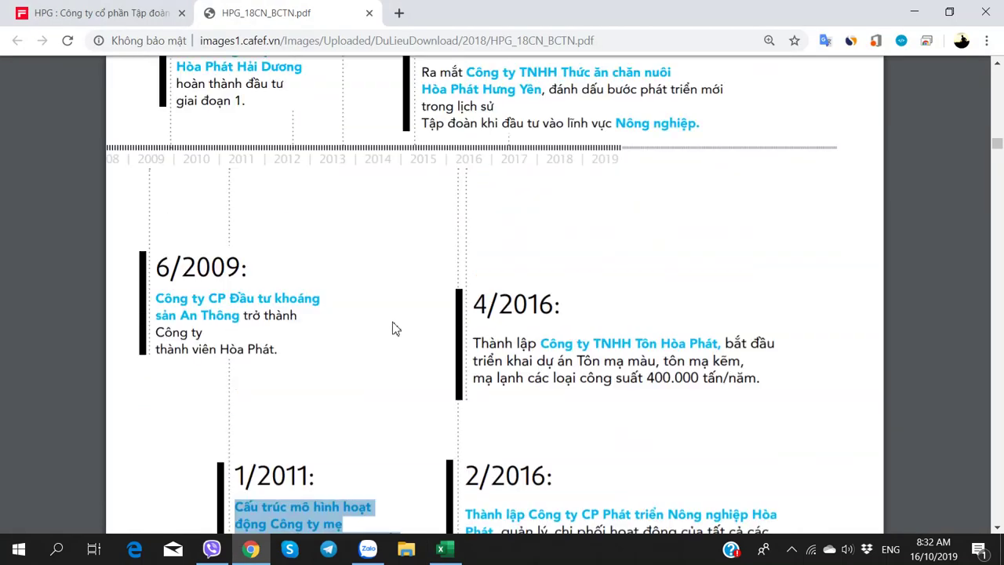
{"action": "scroll", "coordinate": [394, 328], "scroll_direction": "up", "scroll_amount": 2}
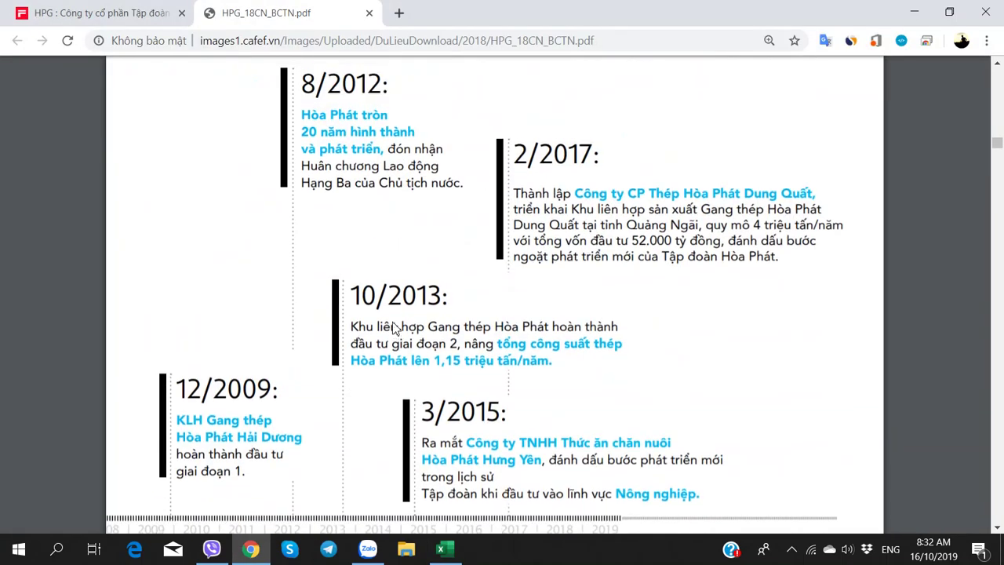
{"action": "scroll", "coordinate": [394, 328], "scroll_direction": "down", "scroll_amount": 5}
{"action": "scroll", "coordinate": [252, 295], "scroll_direction": "up", "scroll_amount": 1}
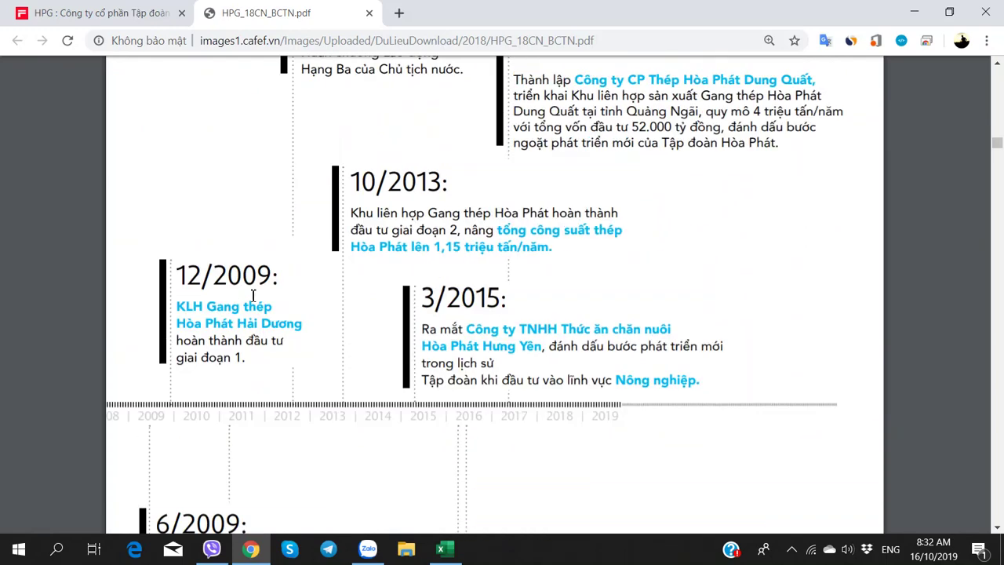
{"action": "scroll", "coordinate": [253, 295], "scroll_direction": "down", "scroll_amount": 3}
{"action": "scroll", "coordinate": [252, 295], "scroll_direction": "up", "scroll_amount": 2}
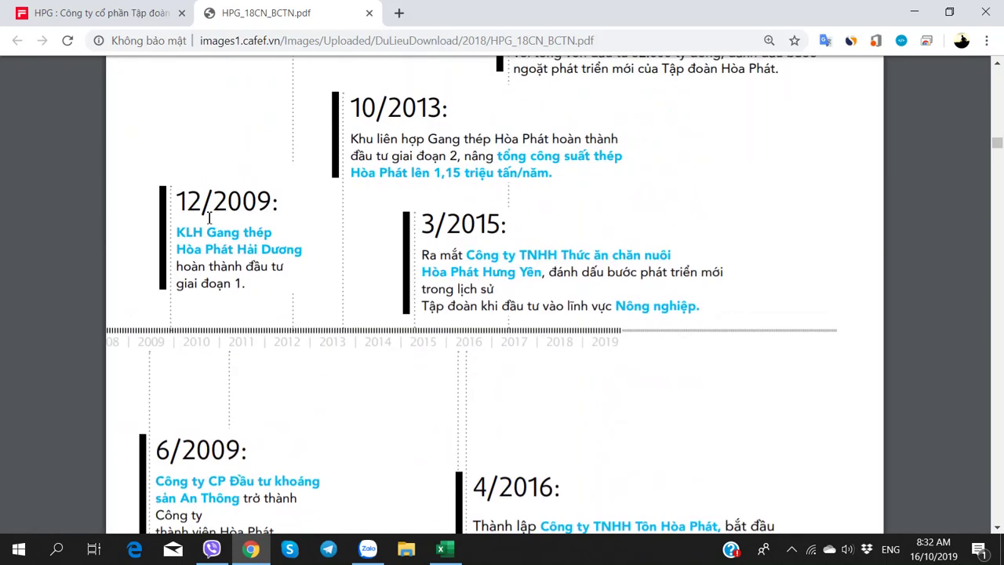
Switch back to the Excel sheet and insert a blank row above the Tháng 1/2011 milestone
{"action": "key", "text": "alt+Tab"}
{"action": "left_click", "coordinate": [146, 299]}
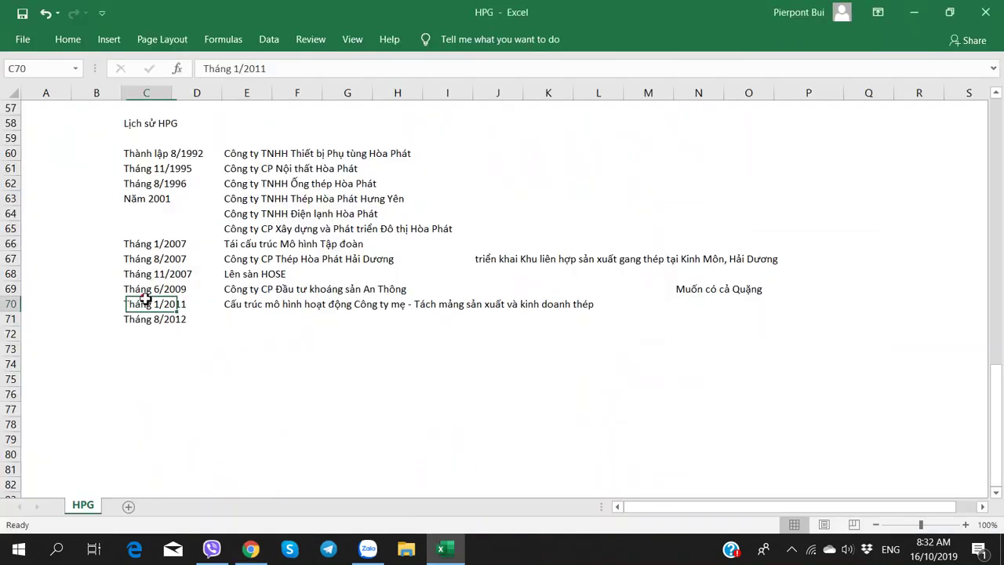
{"action": "right_click", "coordinate": [11, 304]}
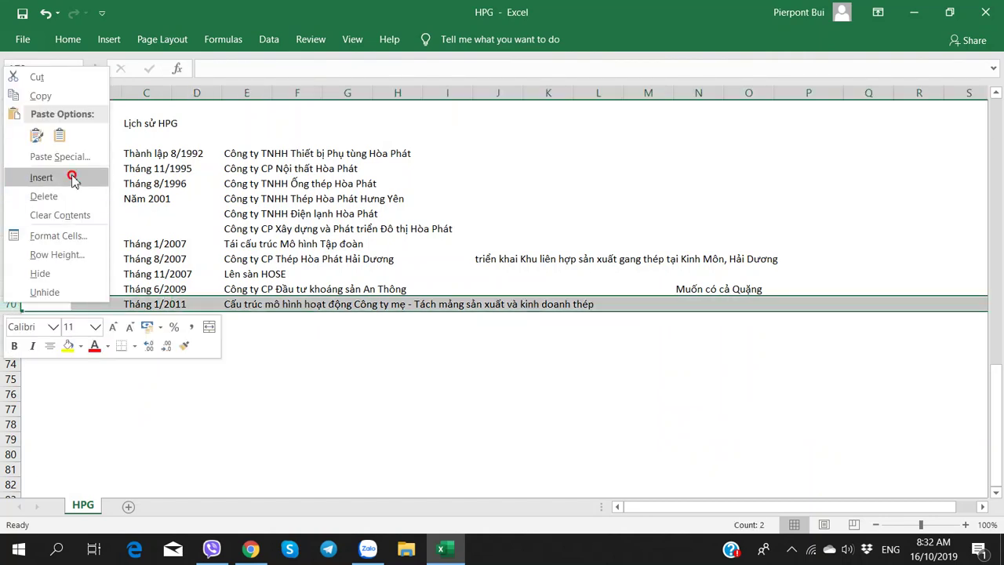